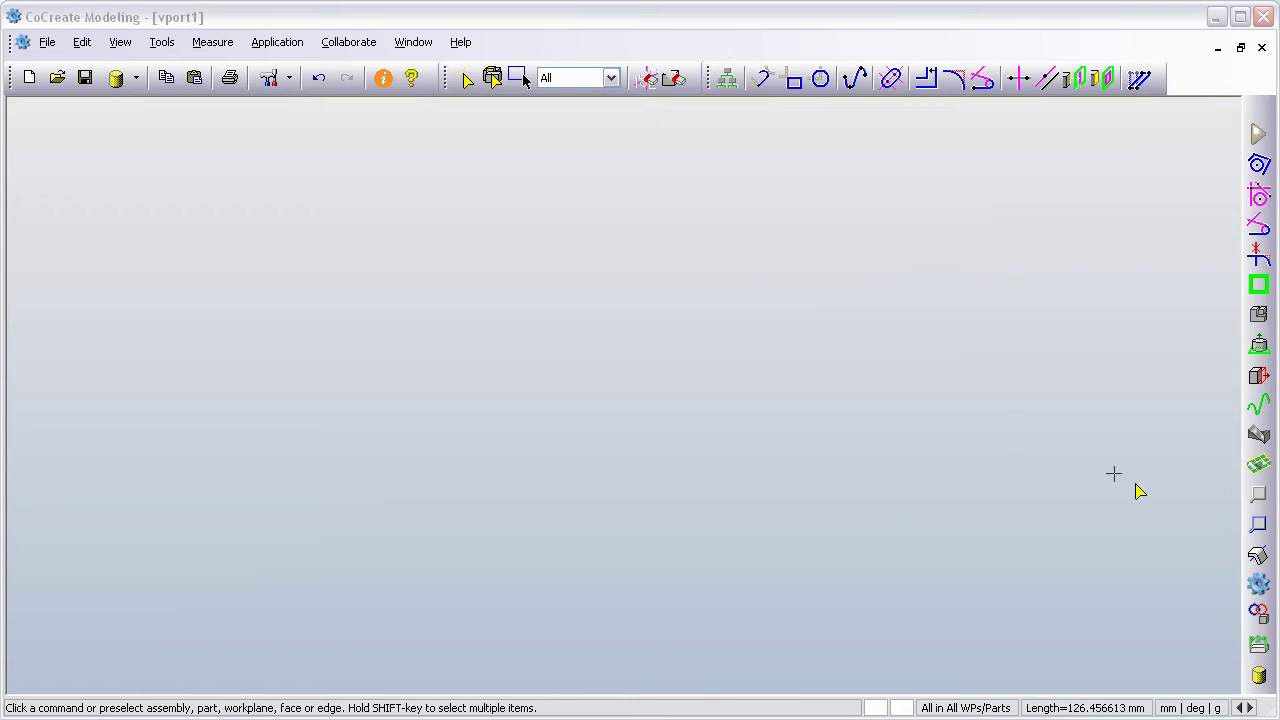
Step: Open the Sheets panel and pin it so the sheet-metal tools stay docked
left_click(1258, 557)
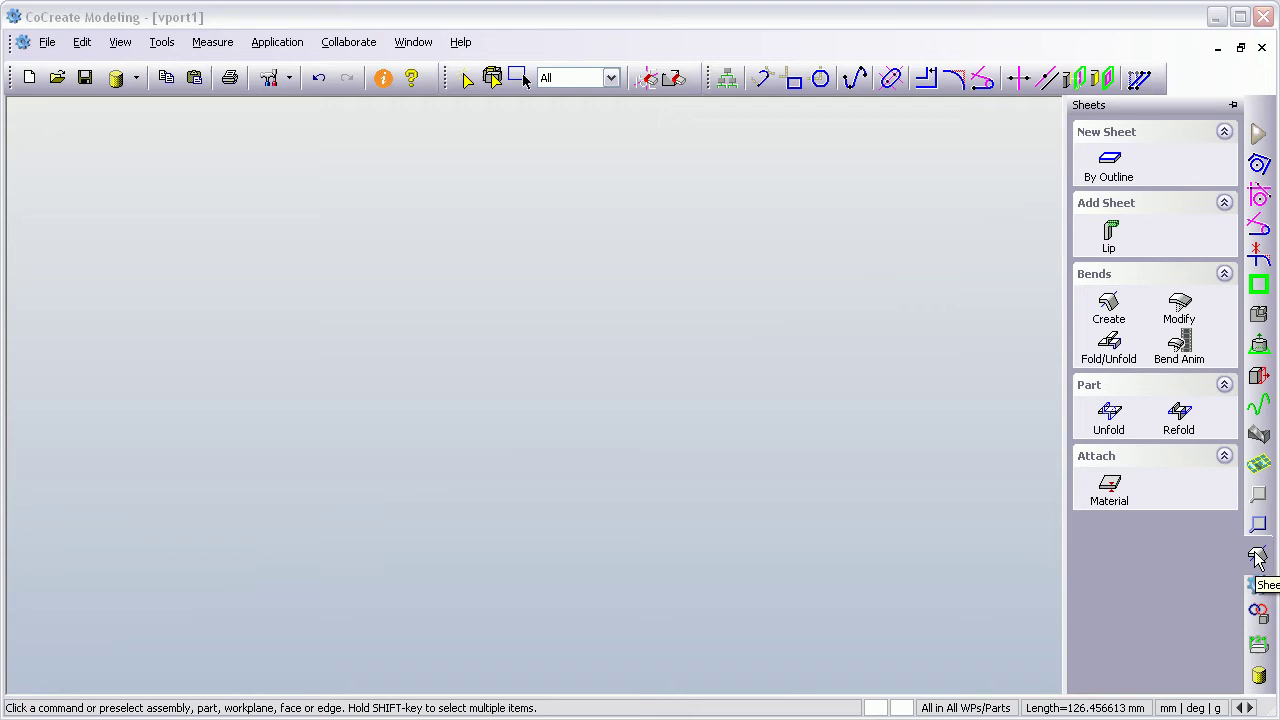
left_click(1232, 105)
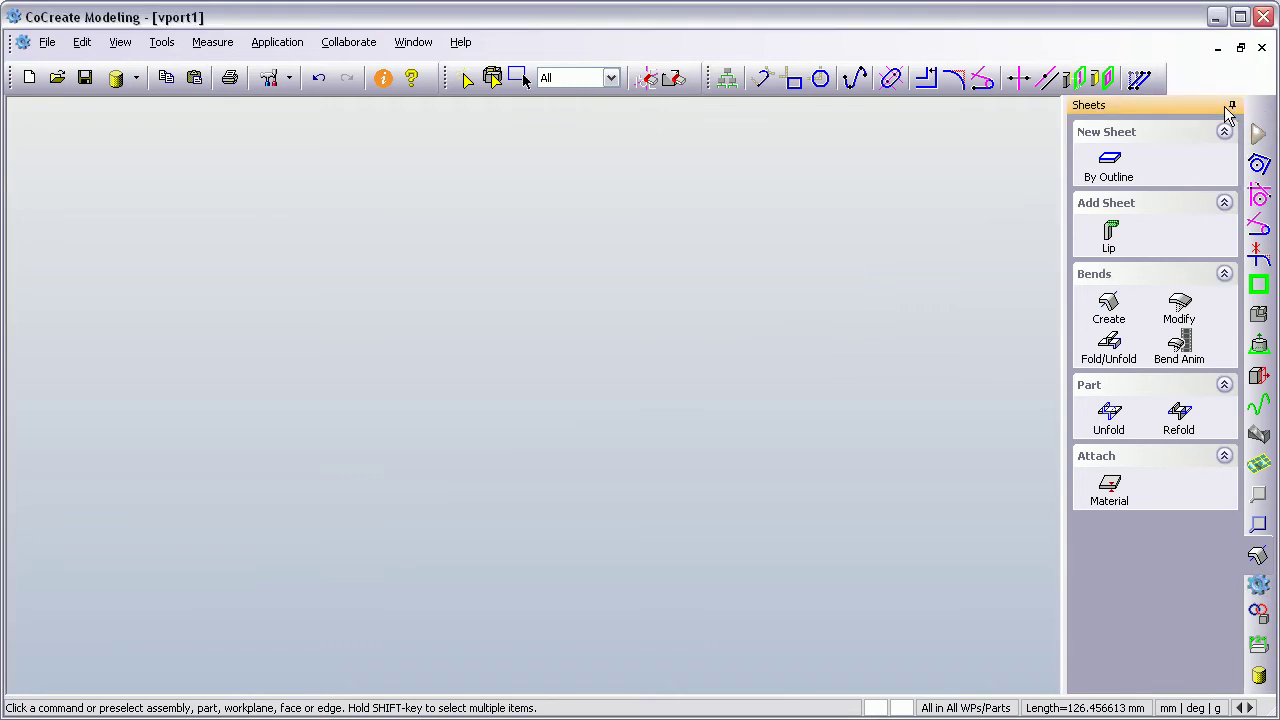
Step: Switch to the Workplane tools, cancel the Line tool, and bring up the viewport's Viewing options
left_click(1259, 285)
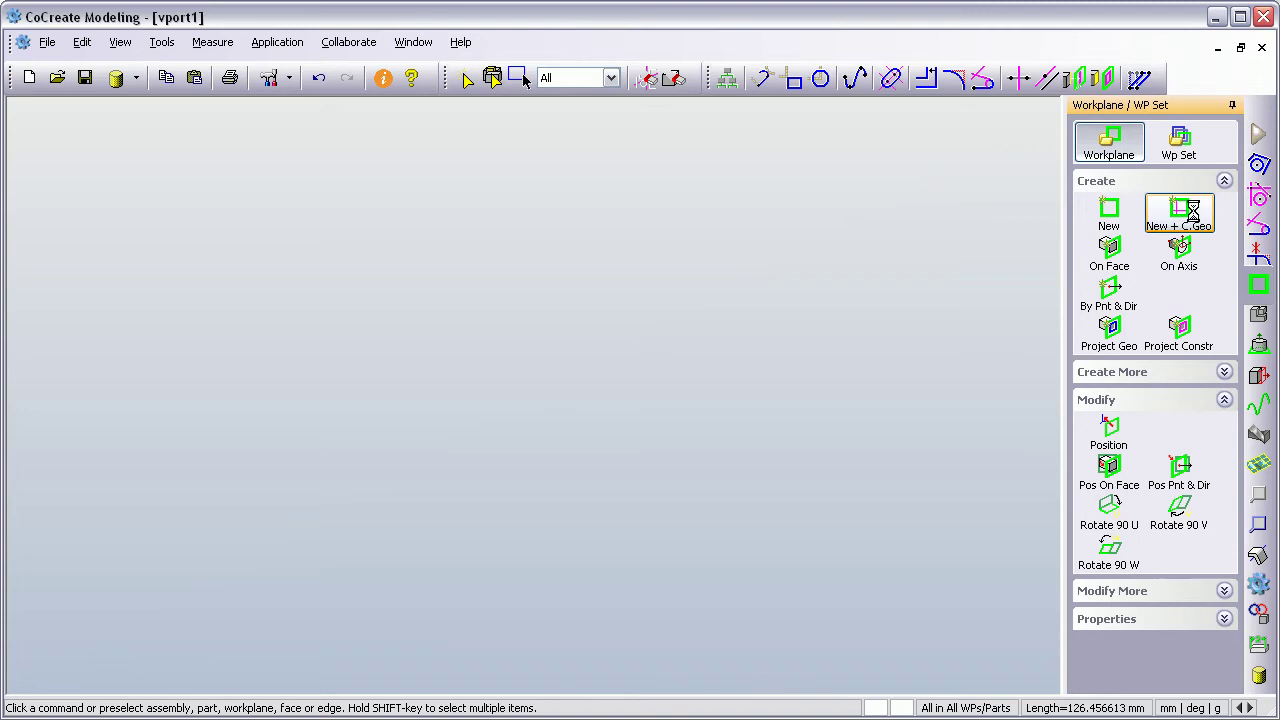
left_click(761, 78)
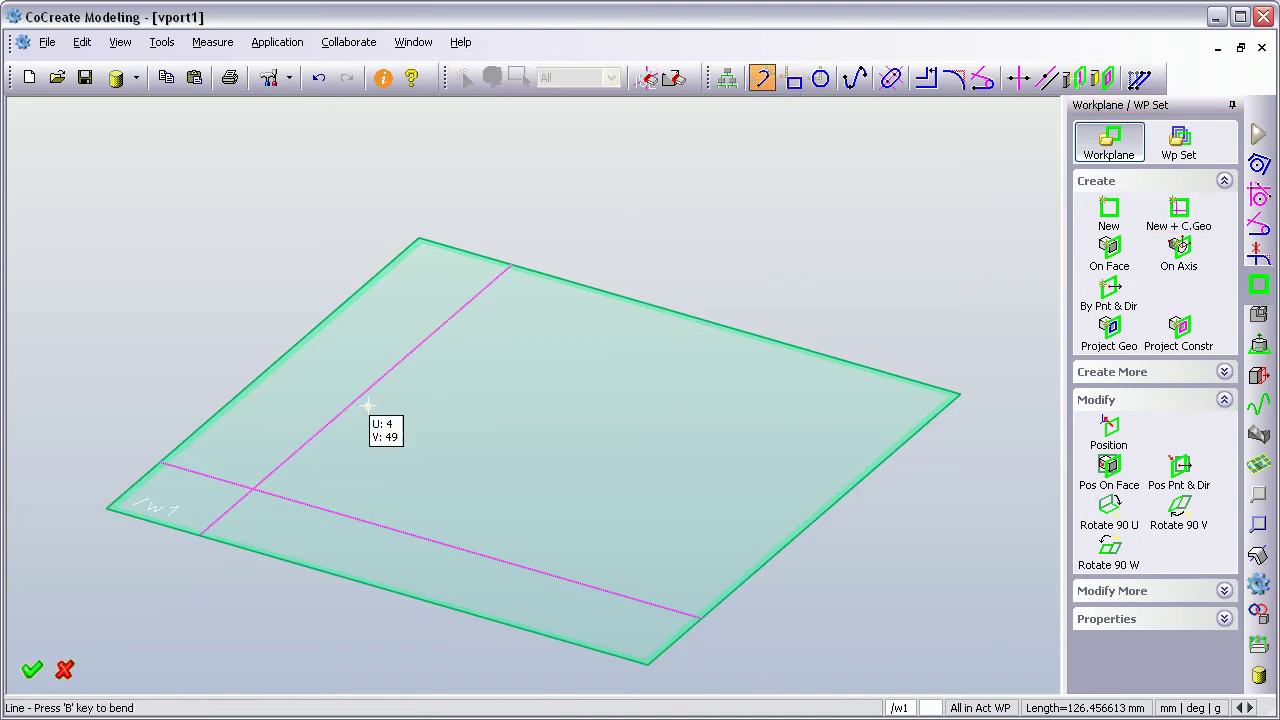
right_click(836, 167)
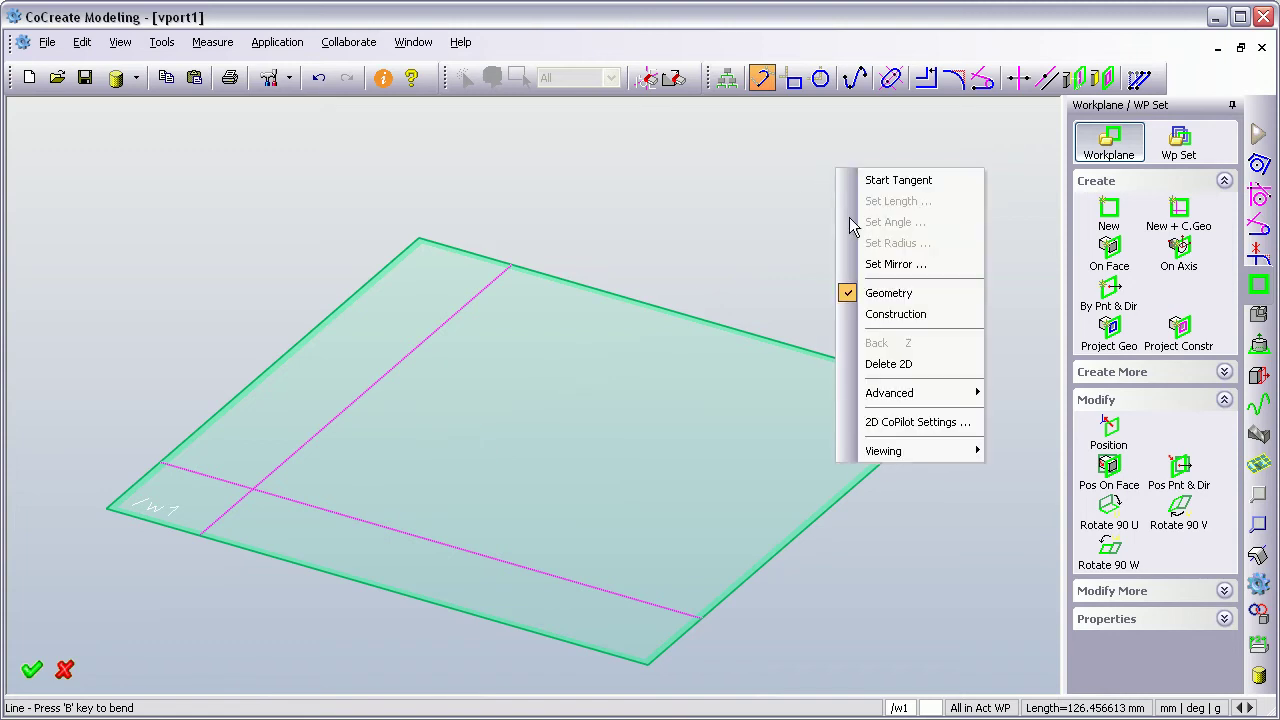
right_click(751, 217)
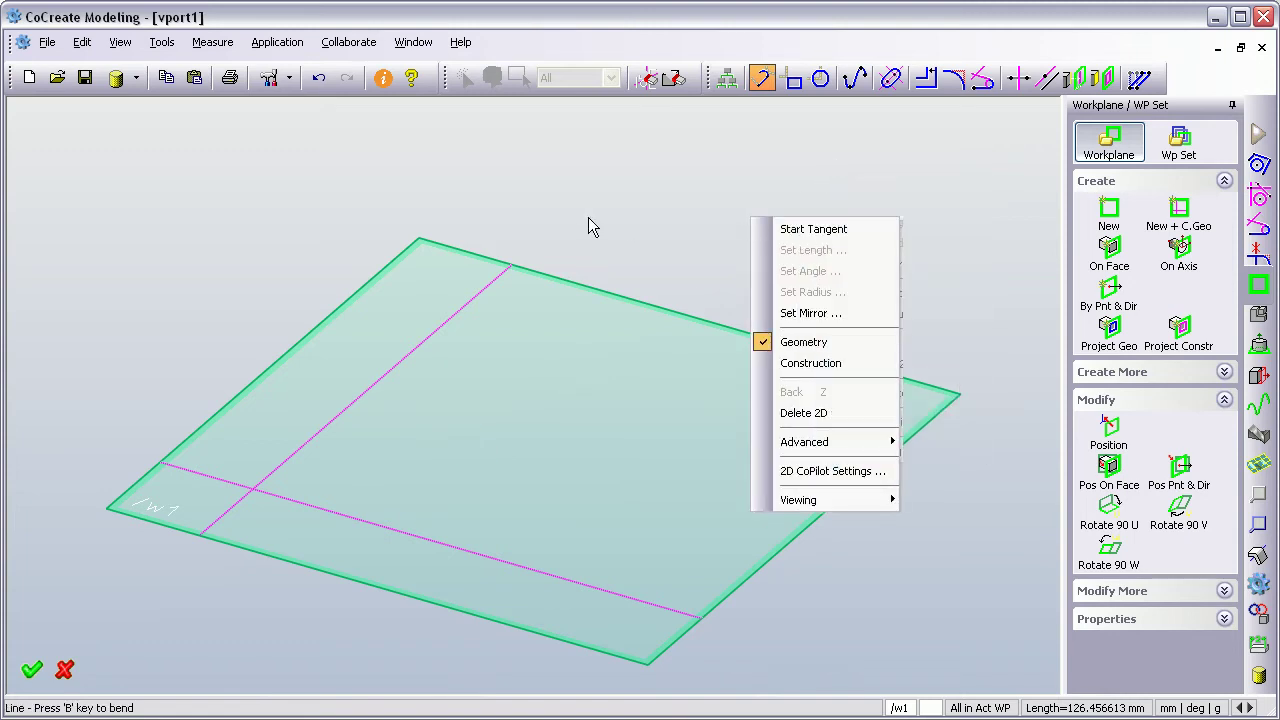
key("Escape")
key("Escape")
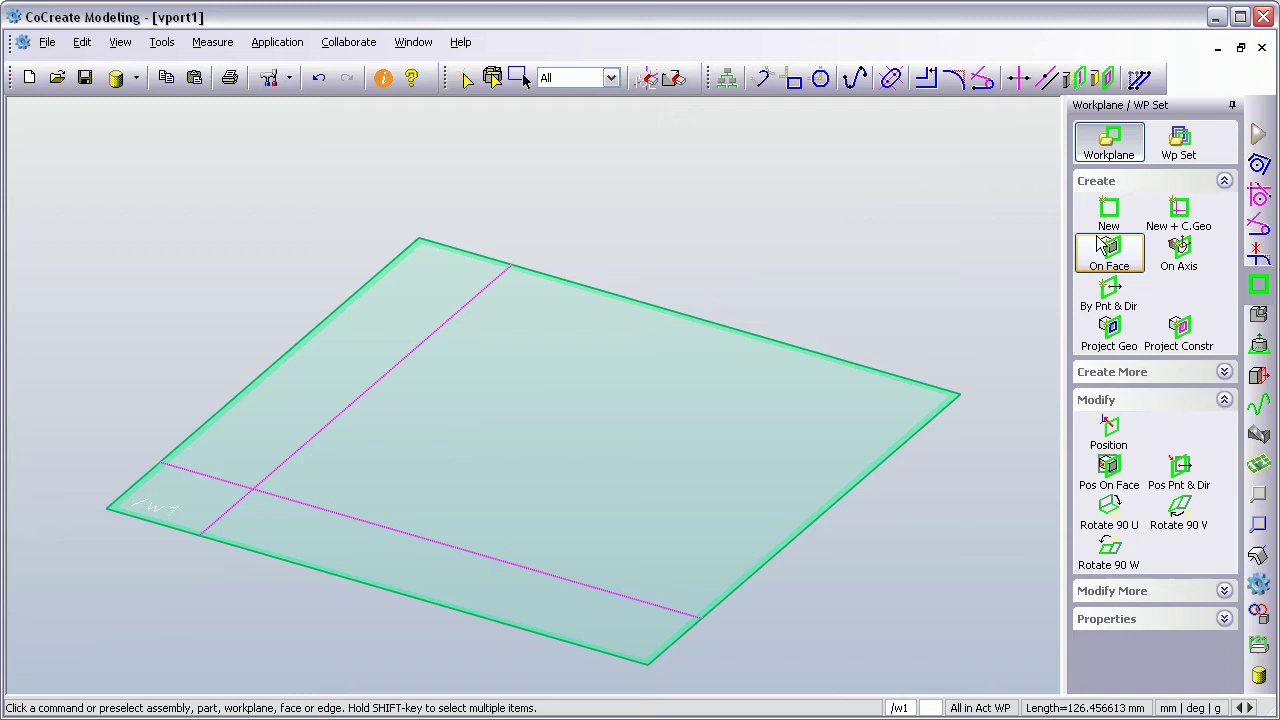
right_click(836, 210)
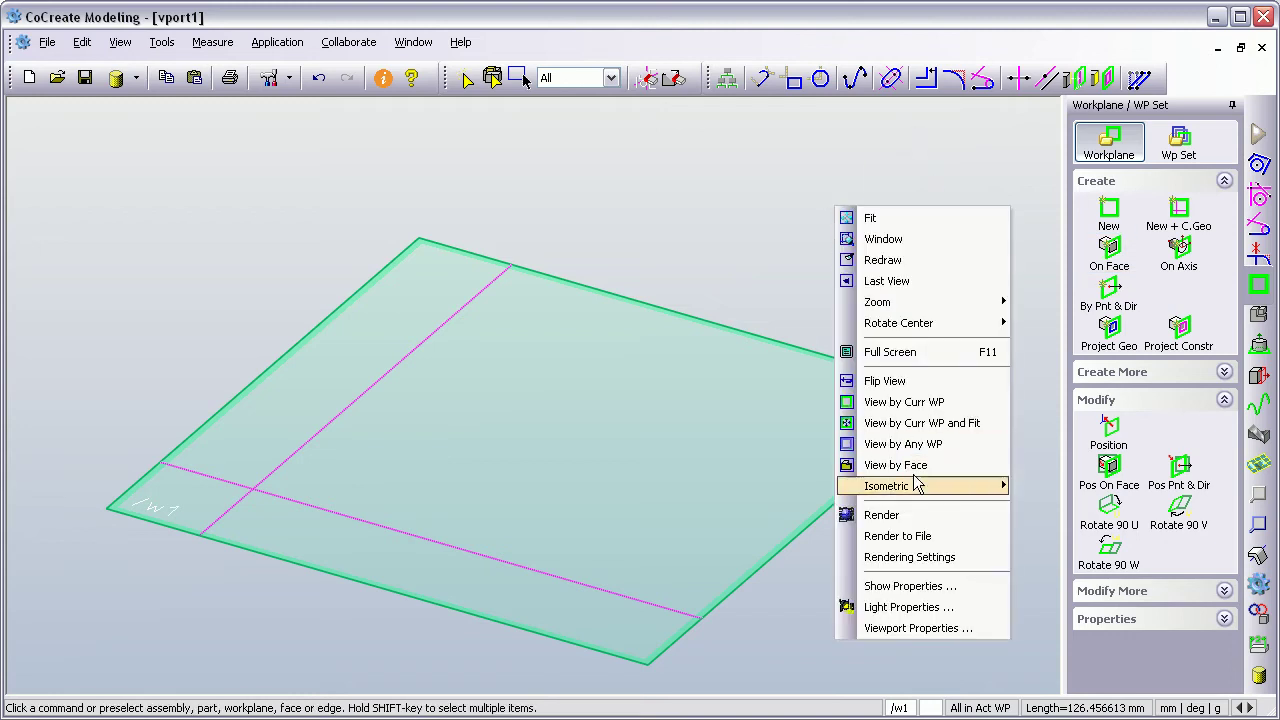
Step: View /w1 head-on, then draw the left edge, top-left edge and notch bottom from the intersection
left_click(940, 428)
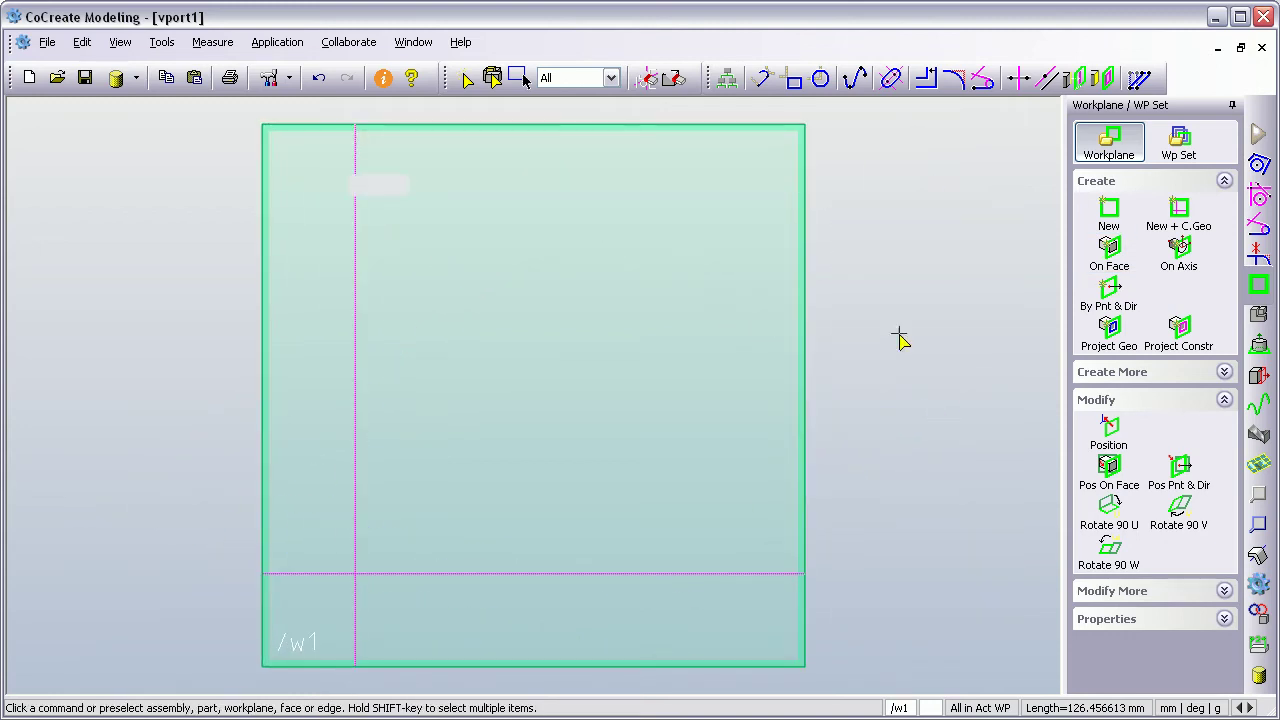
left_click(762, 78)
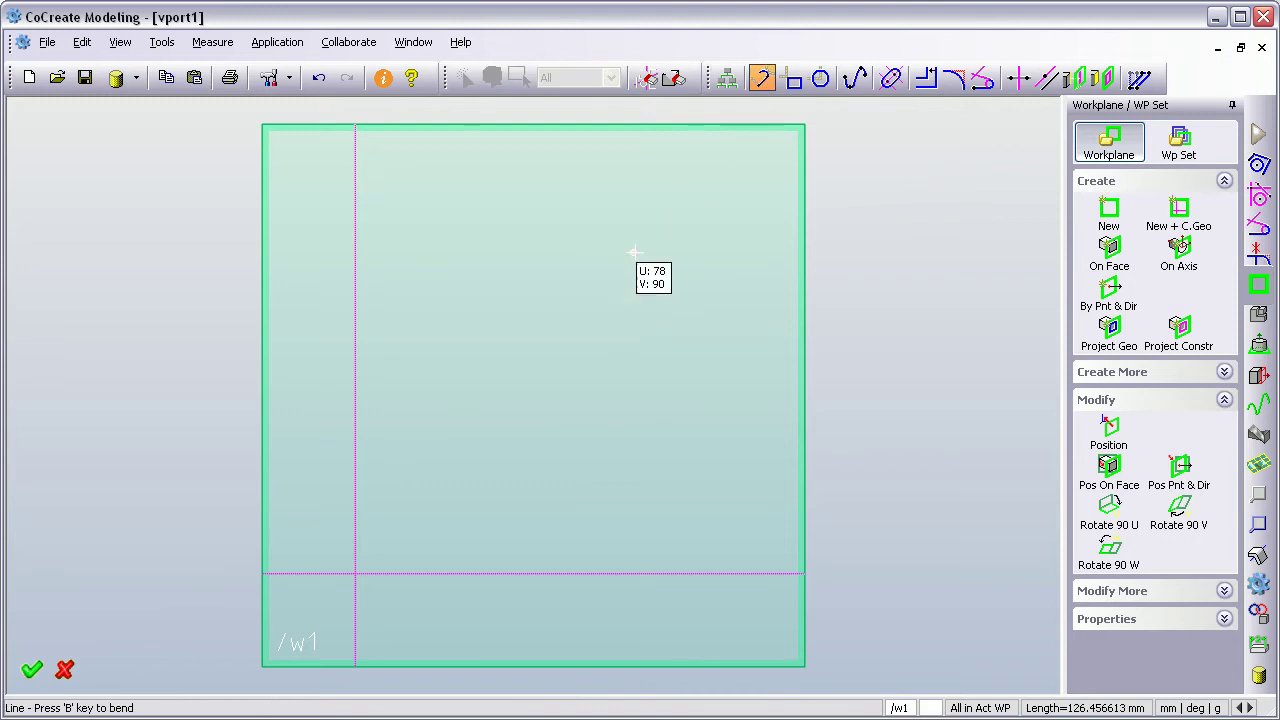
left_click(355, 572)
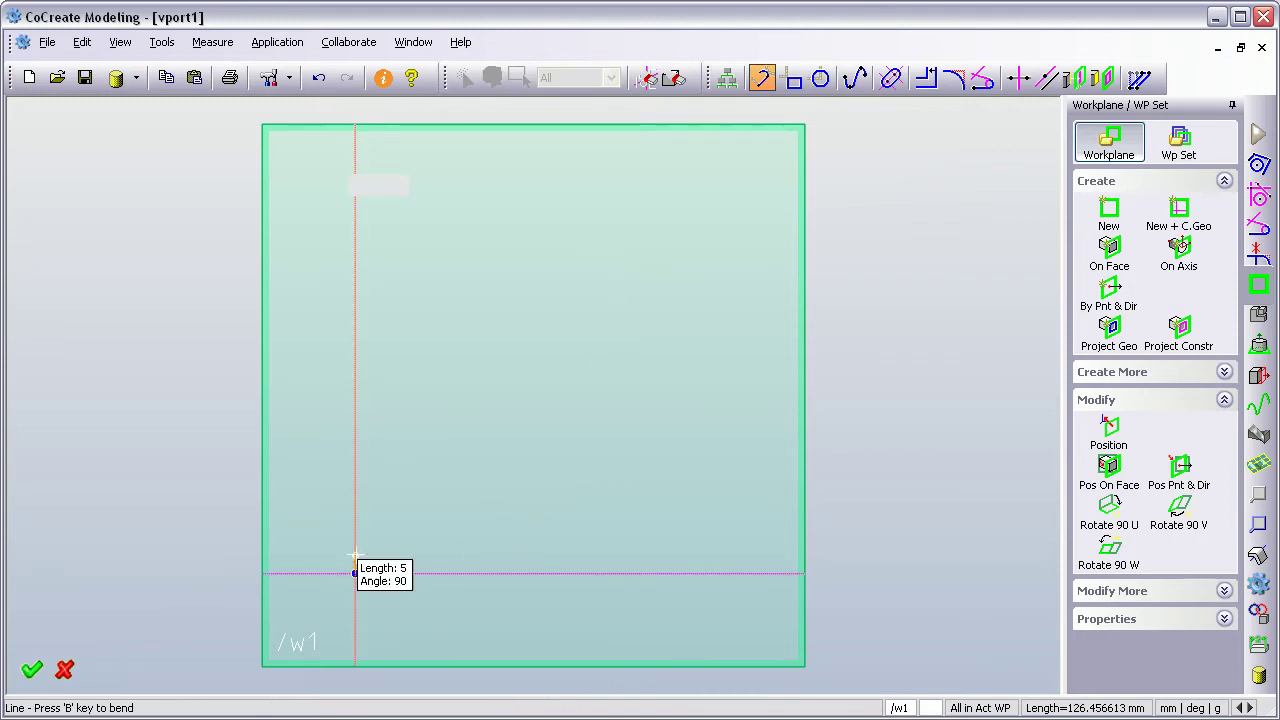
left_click(355, 349)
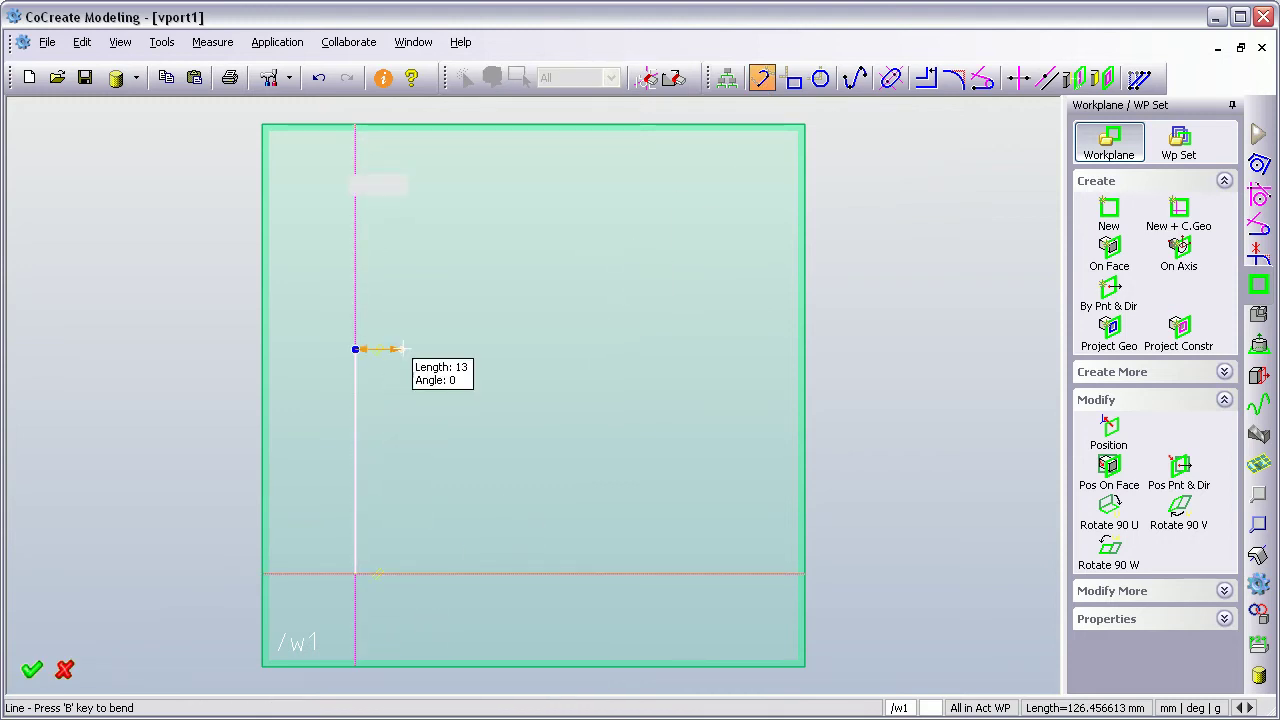
left_click(497, 349)
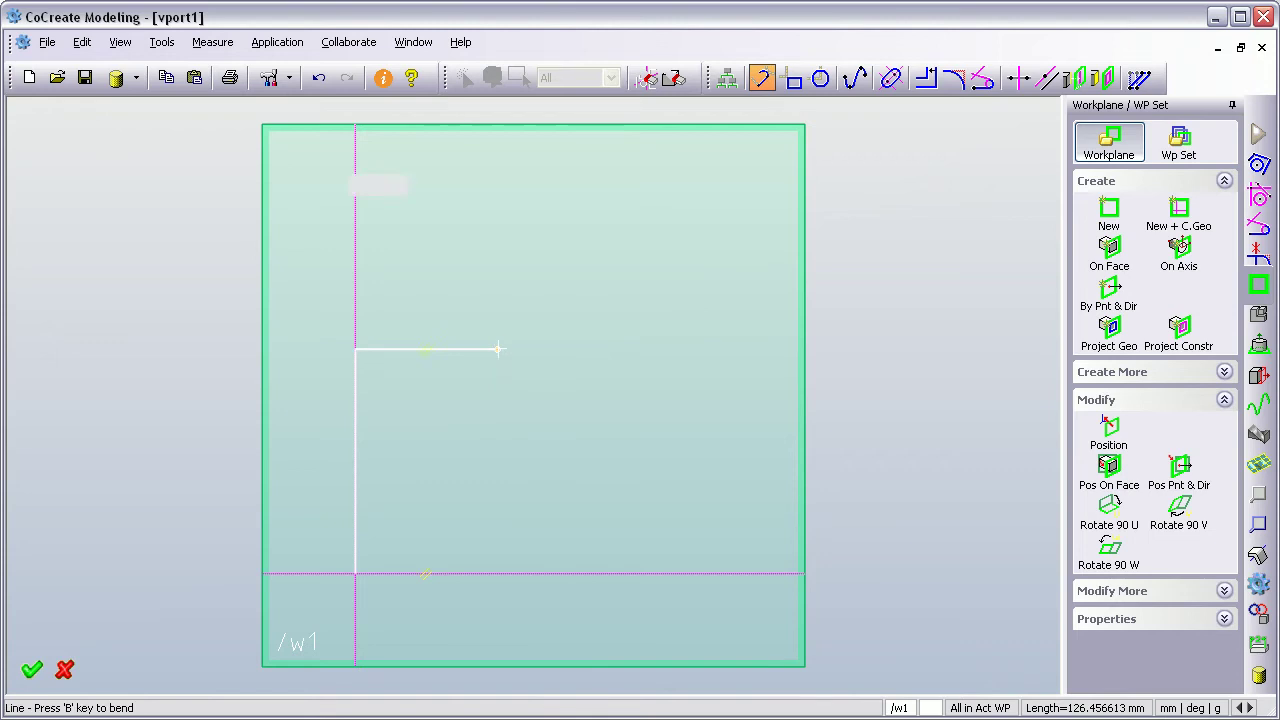
left_click(497, 427)
left_click(700, 427)
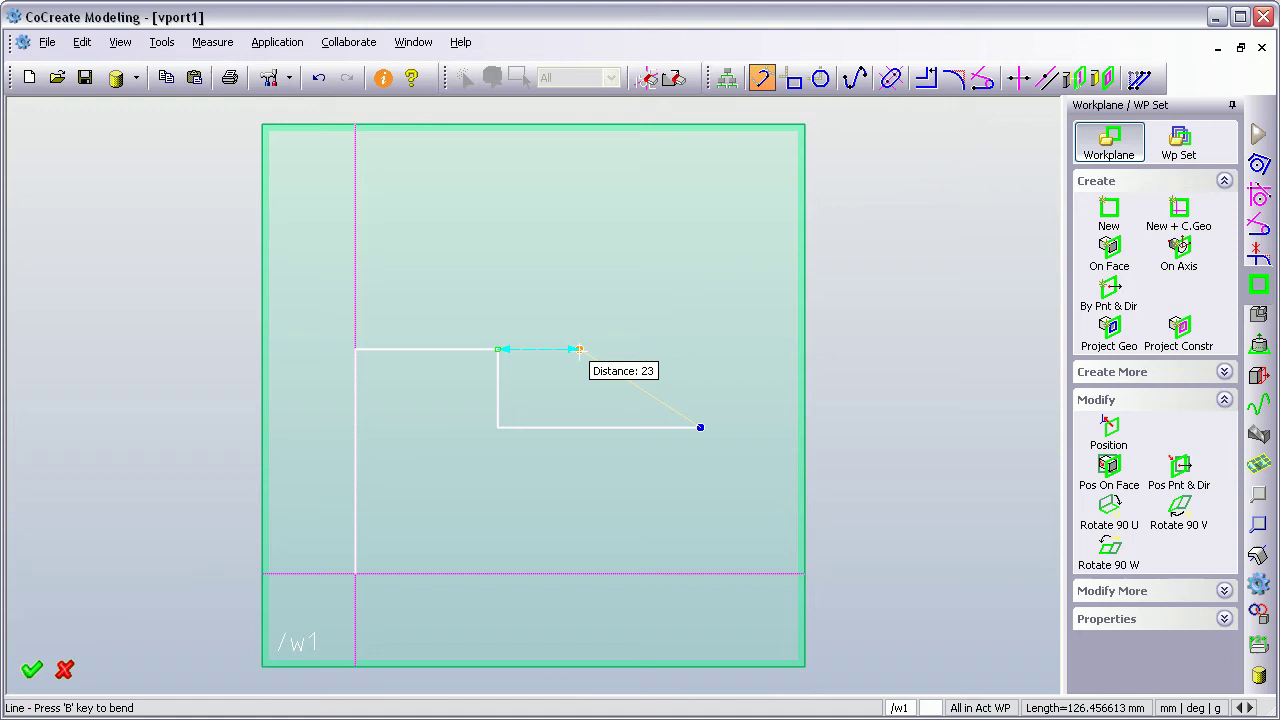
Step: Finish the outline up the notch, across, down the right step, and back to the start point
left_click(700, 349)
left_click(843, 349)
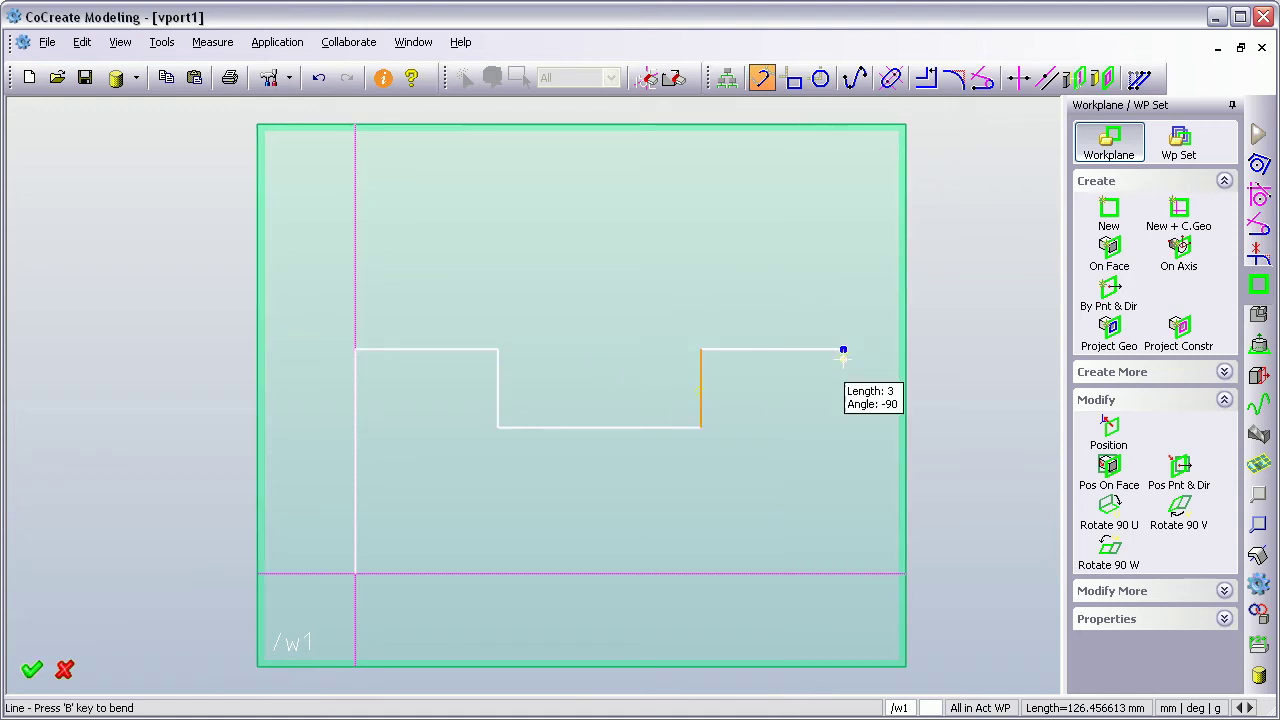
left_click(843, 513)
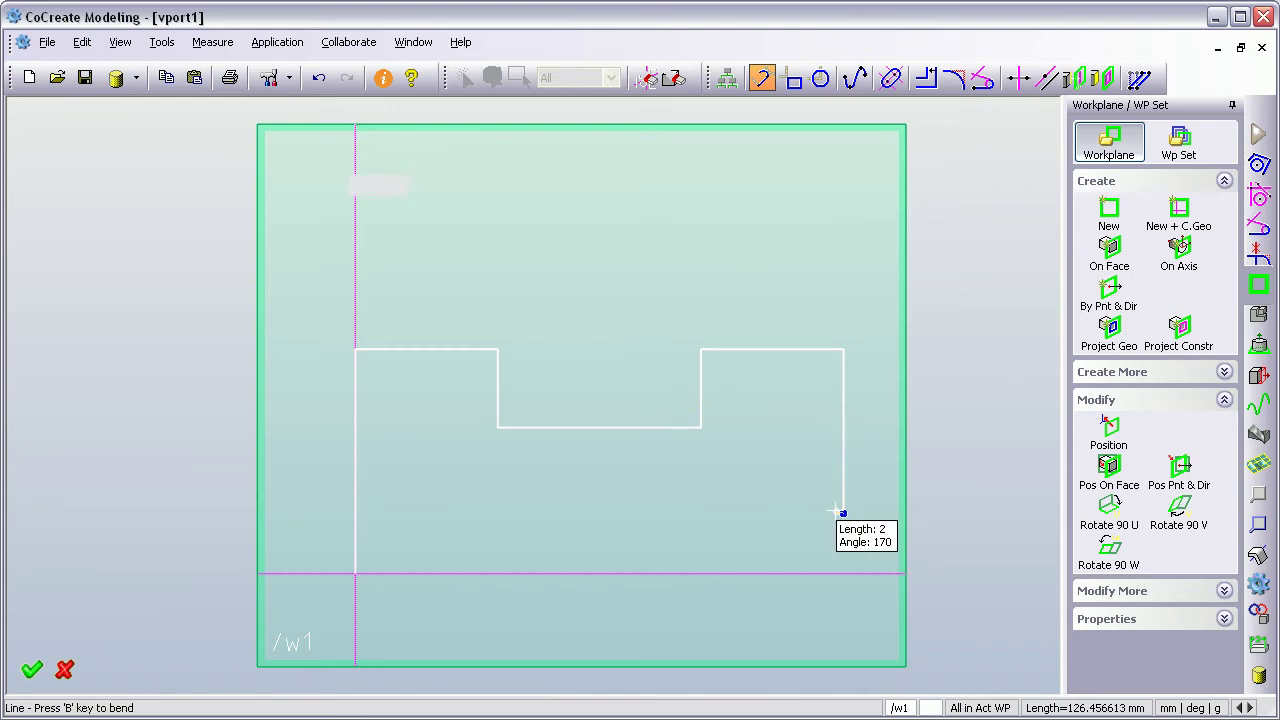
left_click(743, 513)
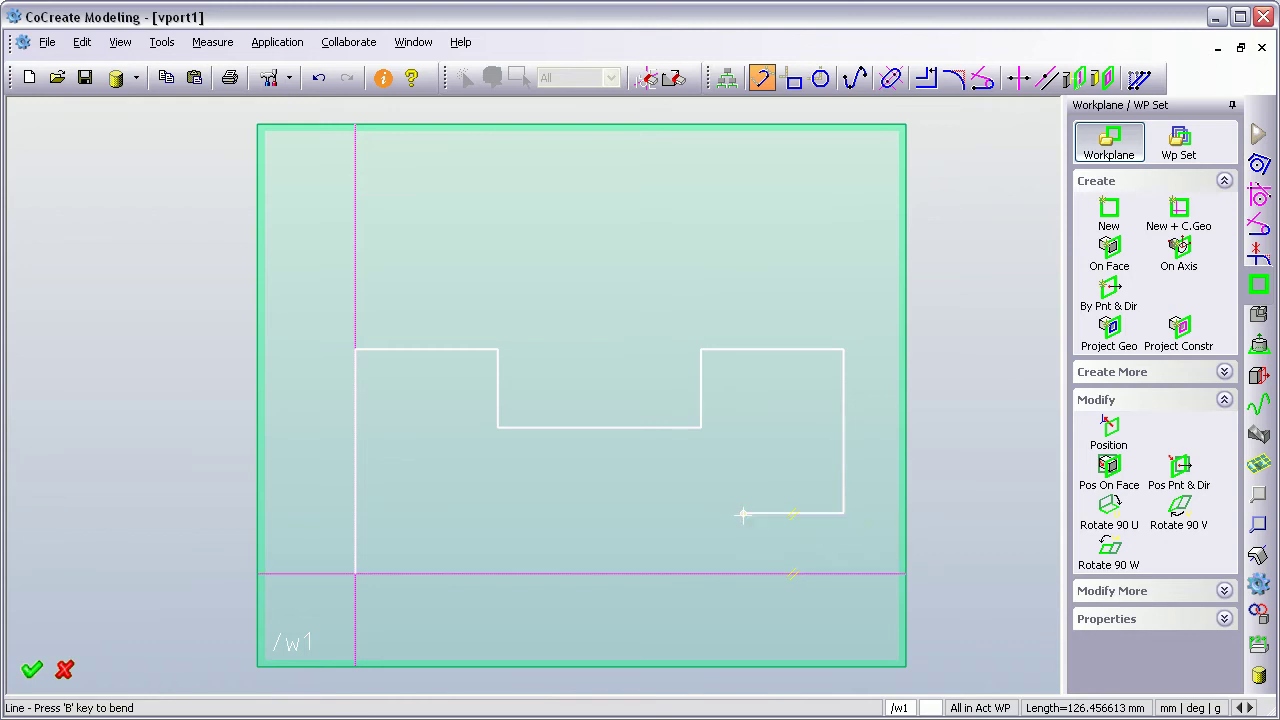
left_click(743, 573)
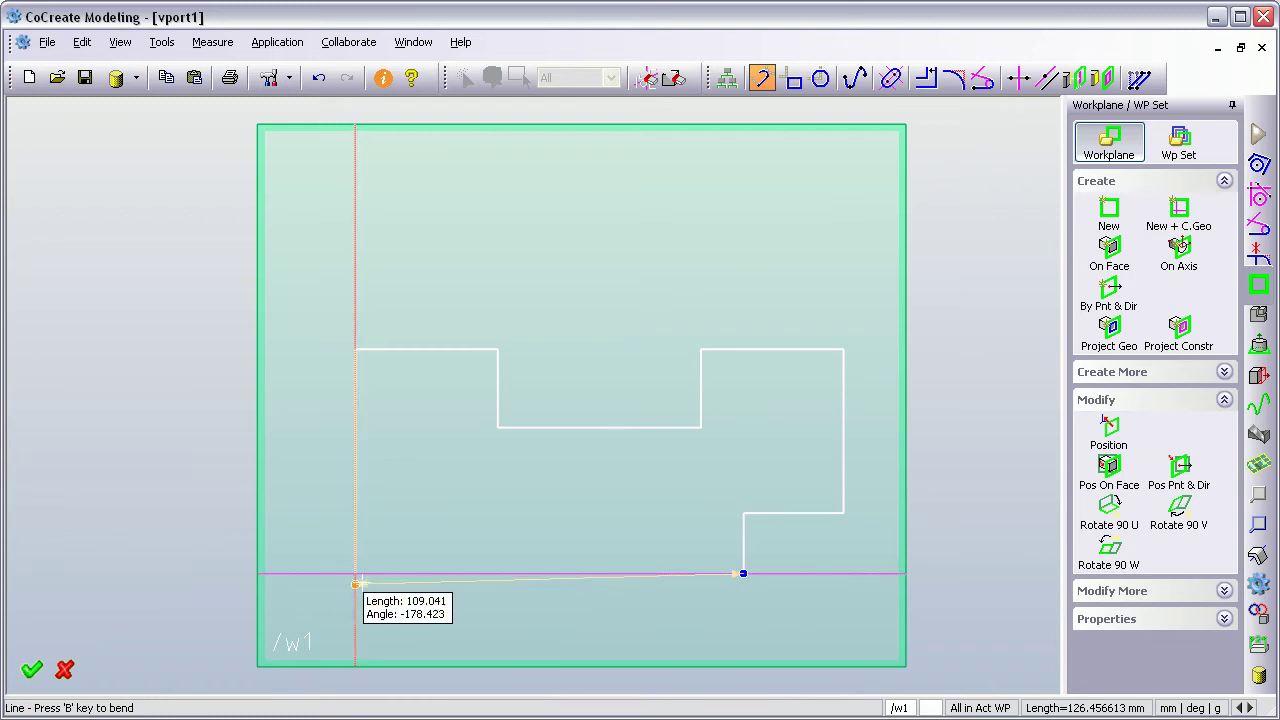
left_click(357, 573)
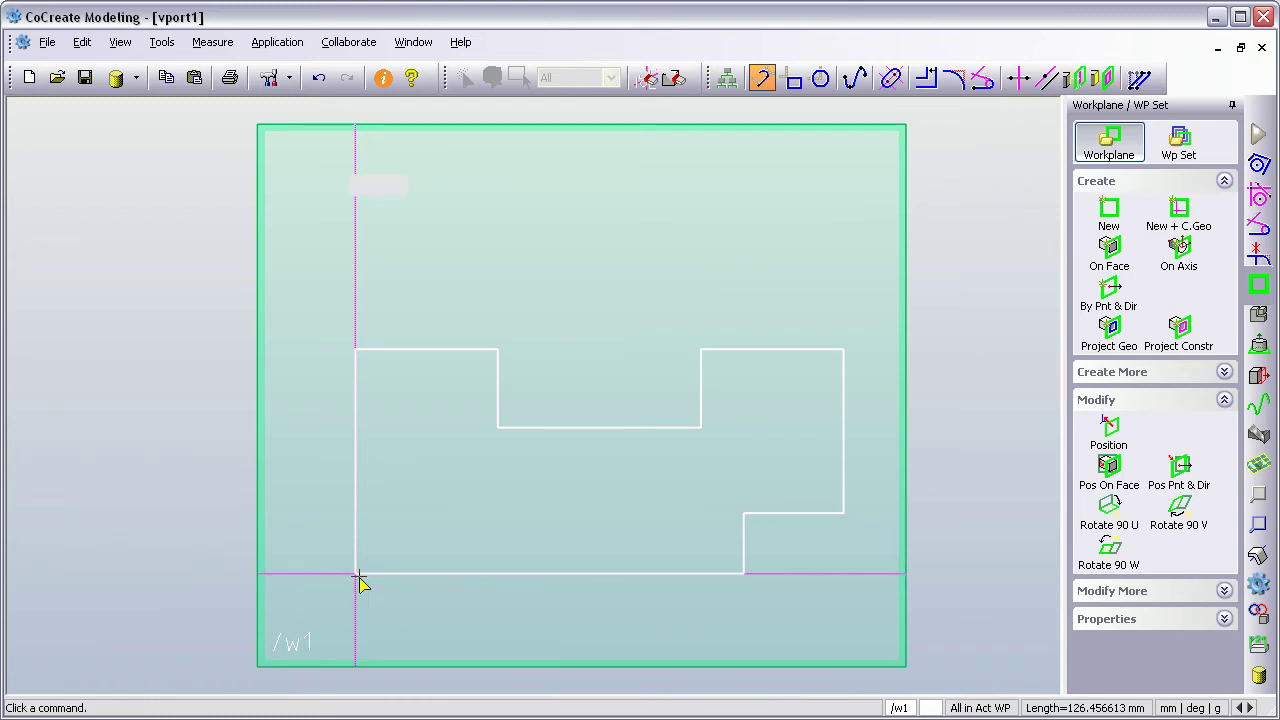
Step: Start a new sheet part from the outline and name it /sheetpart
middle_click_drag(589, 614, 506, 446)
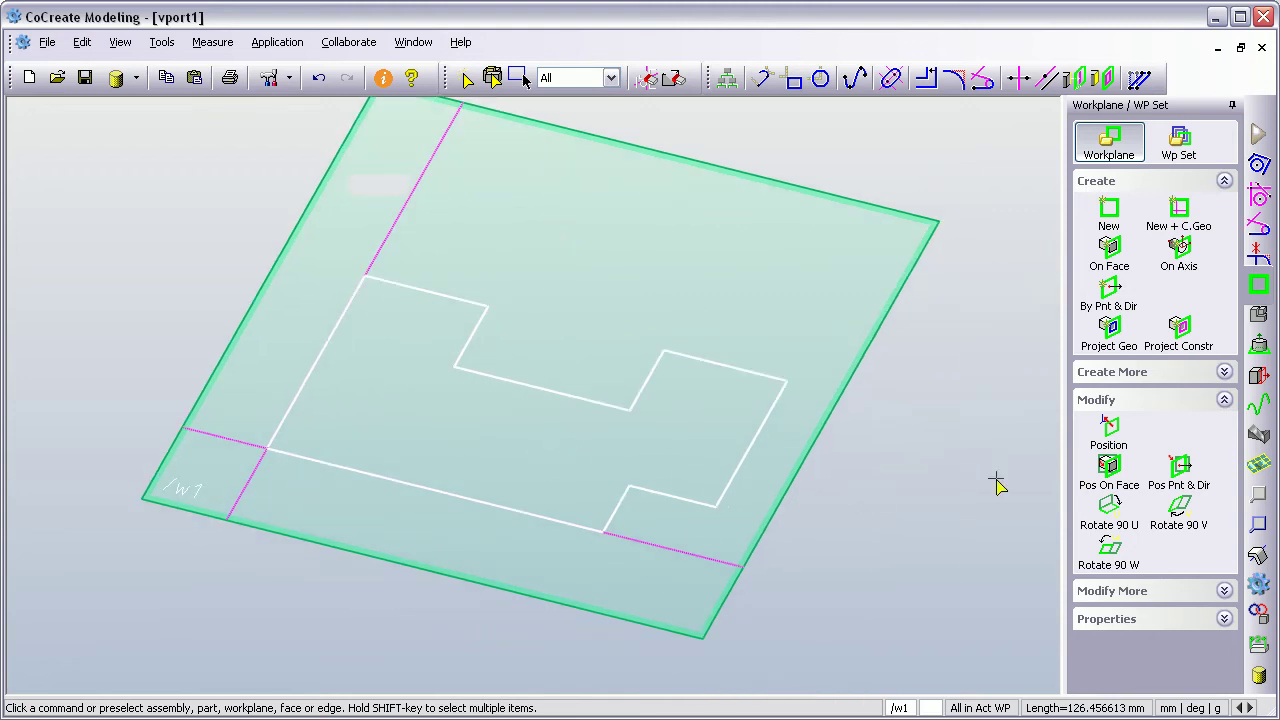
left_click(1258, 556)
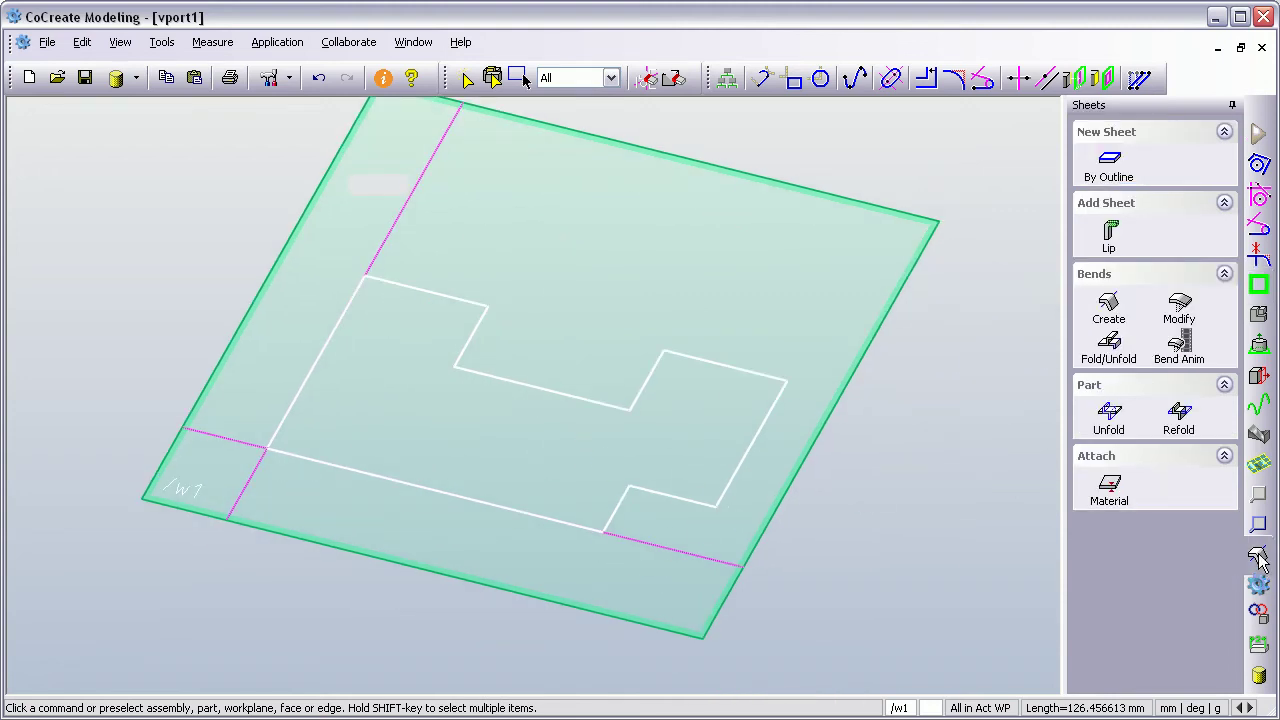
left_click(1134, 166)
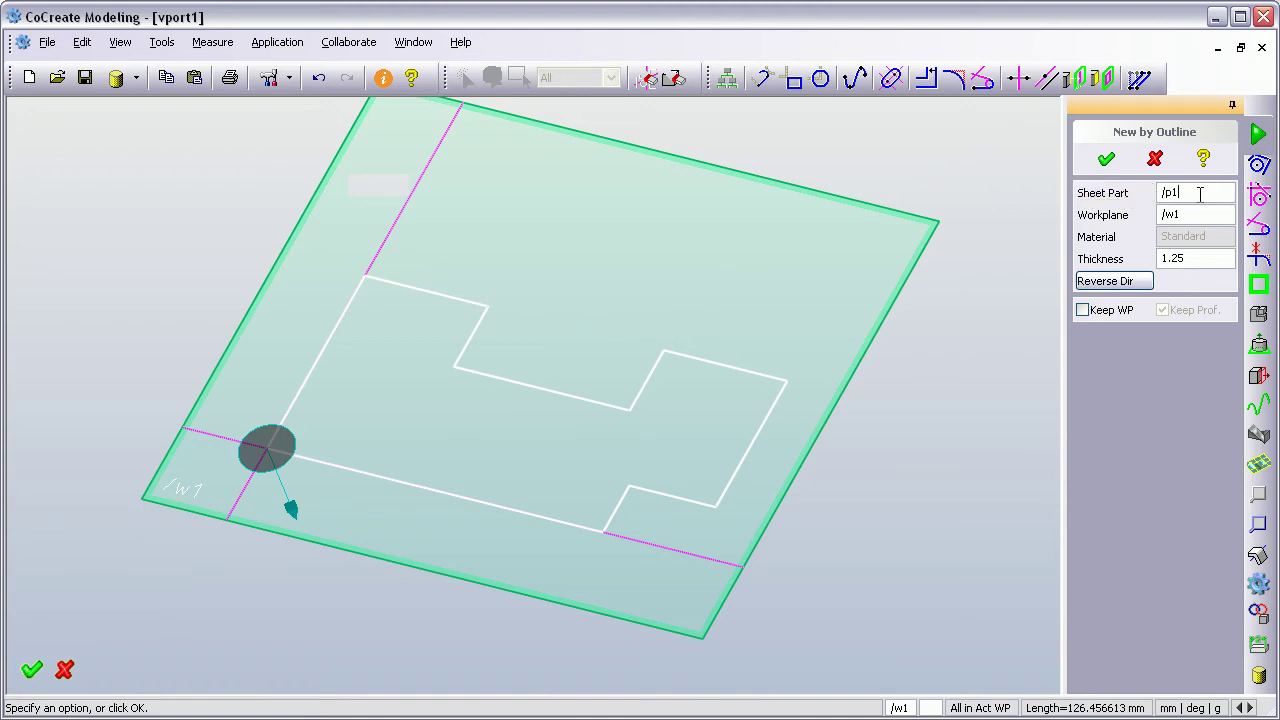
key("BackSpace")
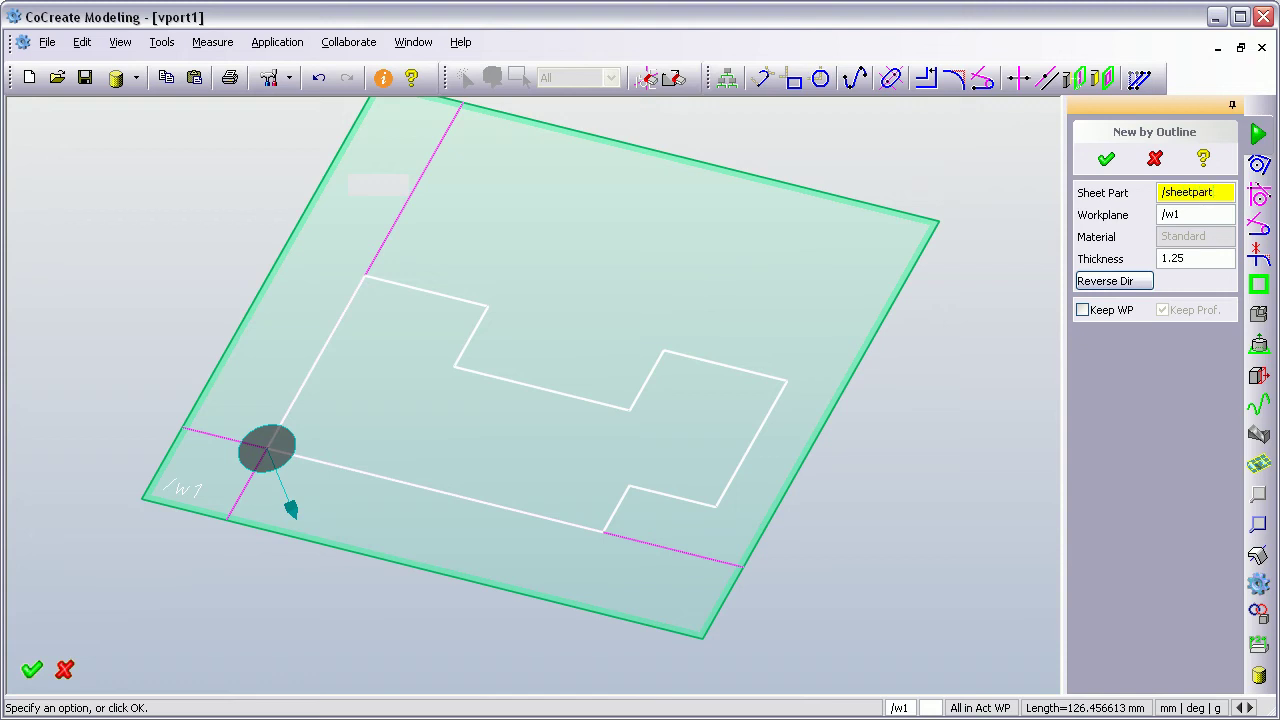
left_click(1201, 196)
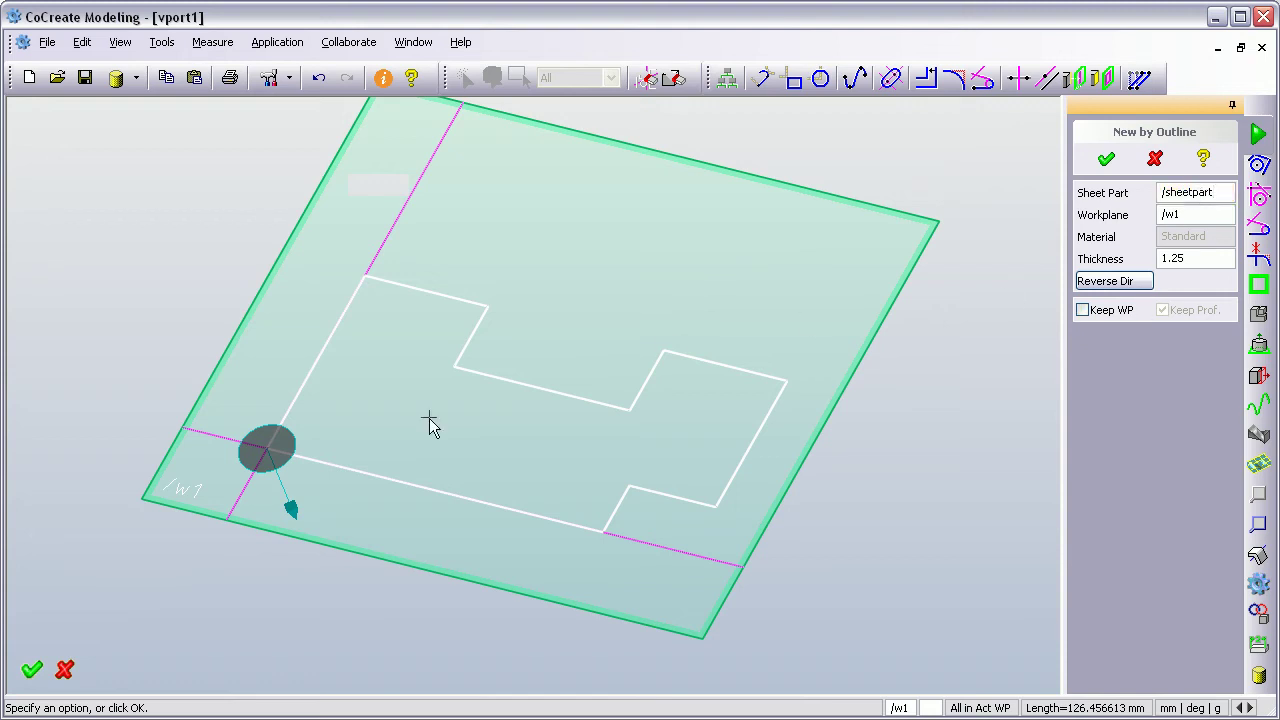
Step: Choose the Standard 1.25 sheet material, create the part, and orbit to inspect it
middle_click_drag(631, 446, 600, 414)
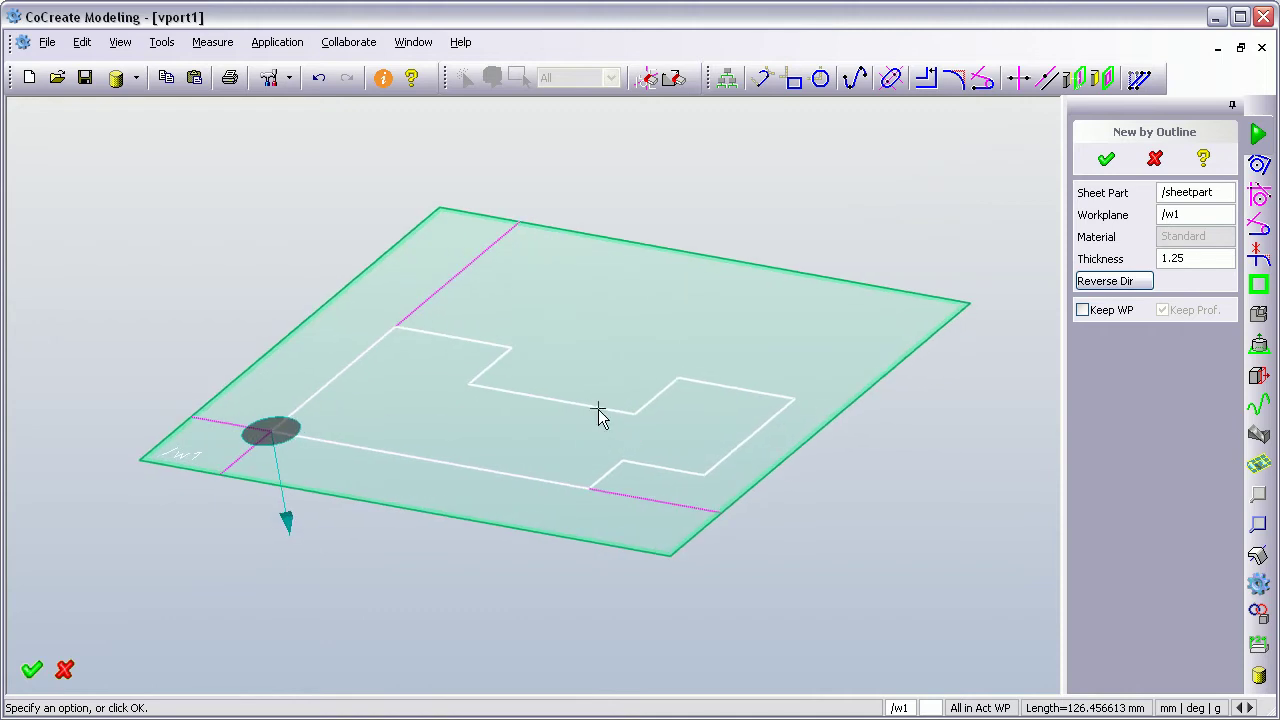
left_click(1124, 246)
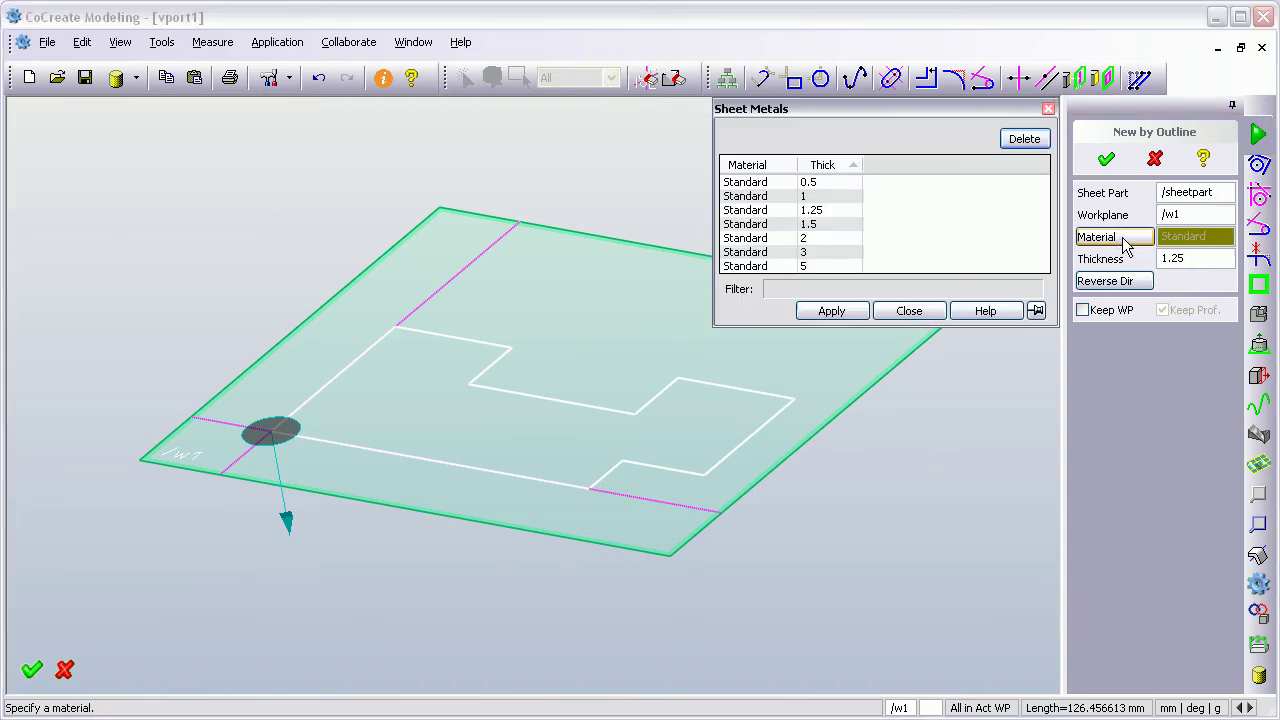
double_click(765, 212)
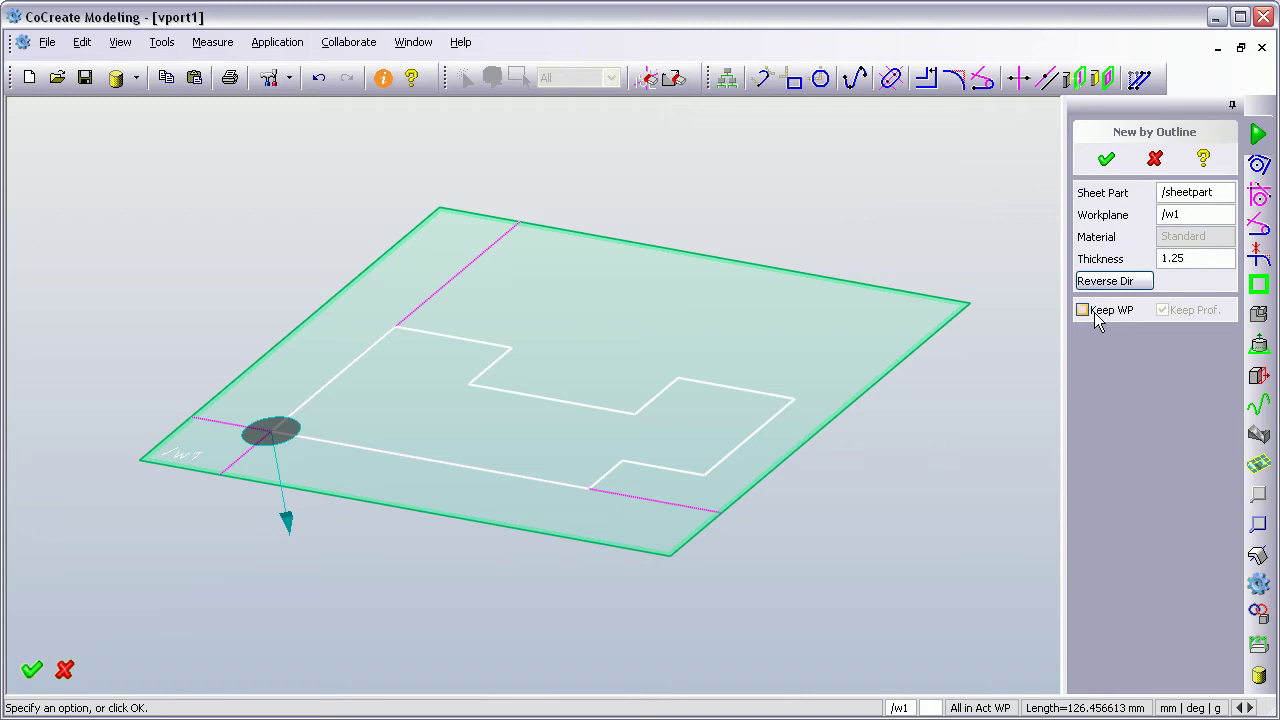
left_click(1107, 160)
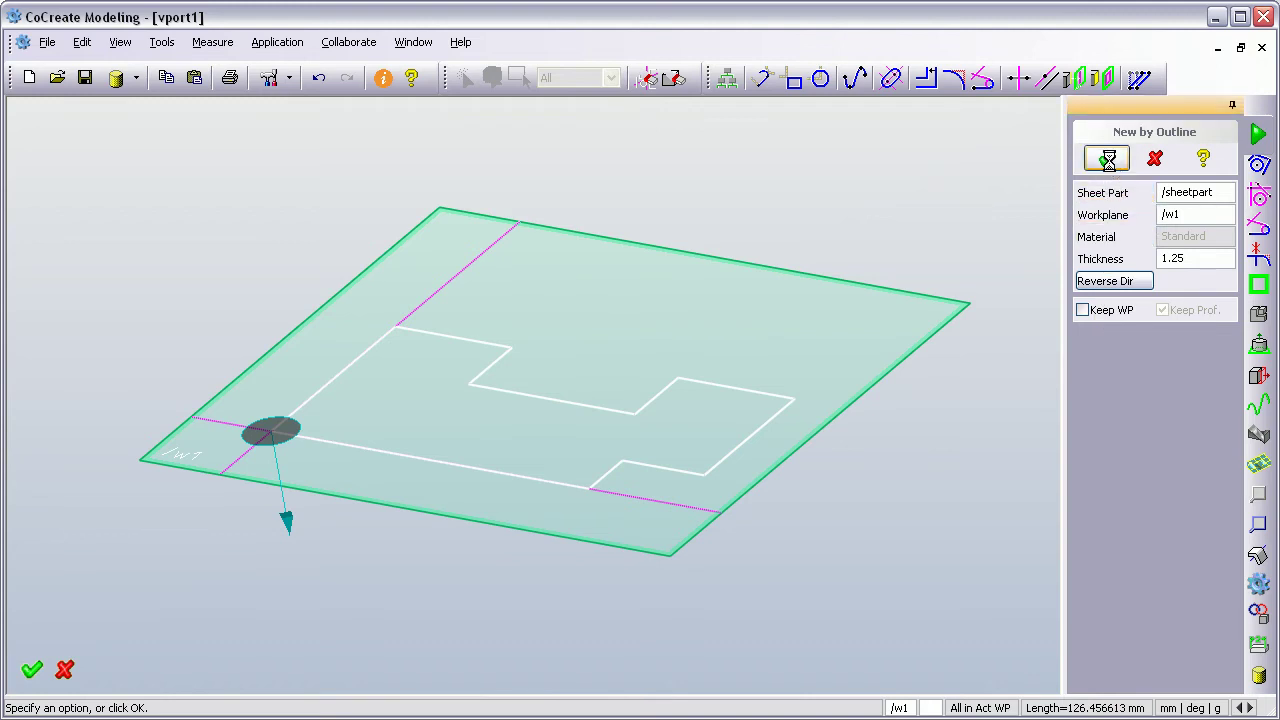
middle_click_drag(683, 491, 371, 520)
middle_click_drag(916, 425, 797, 300)
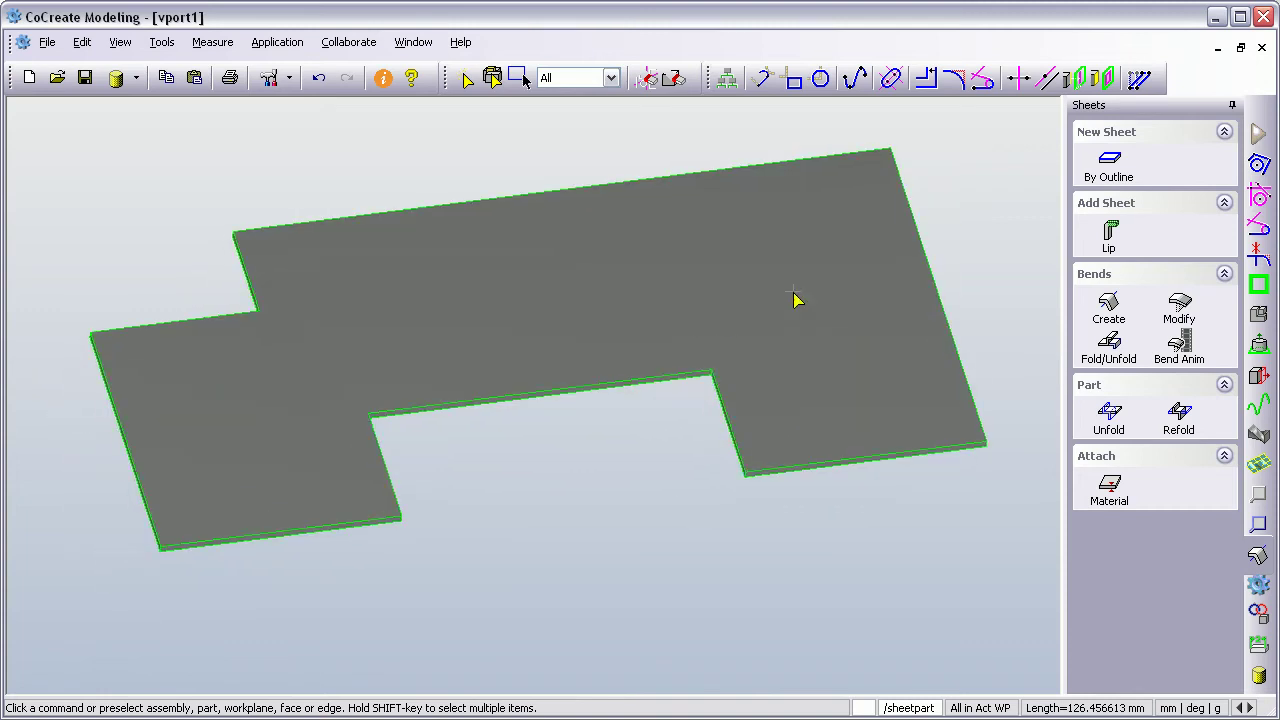
left_click(1113, 238)
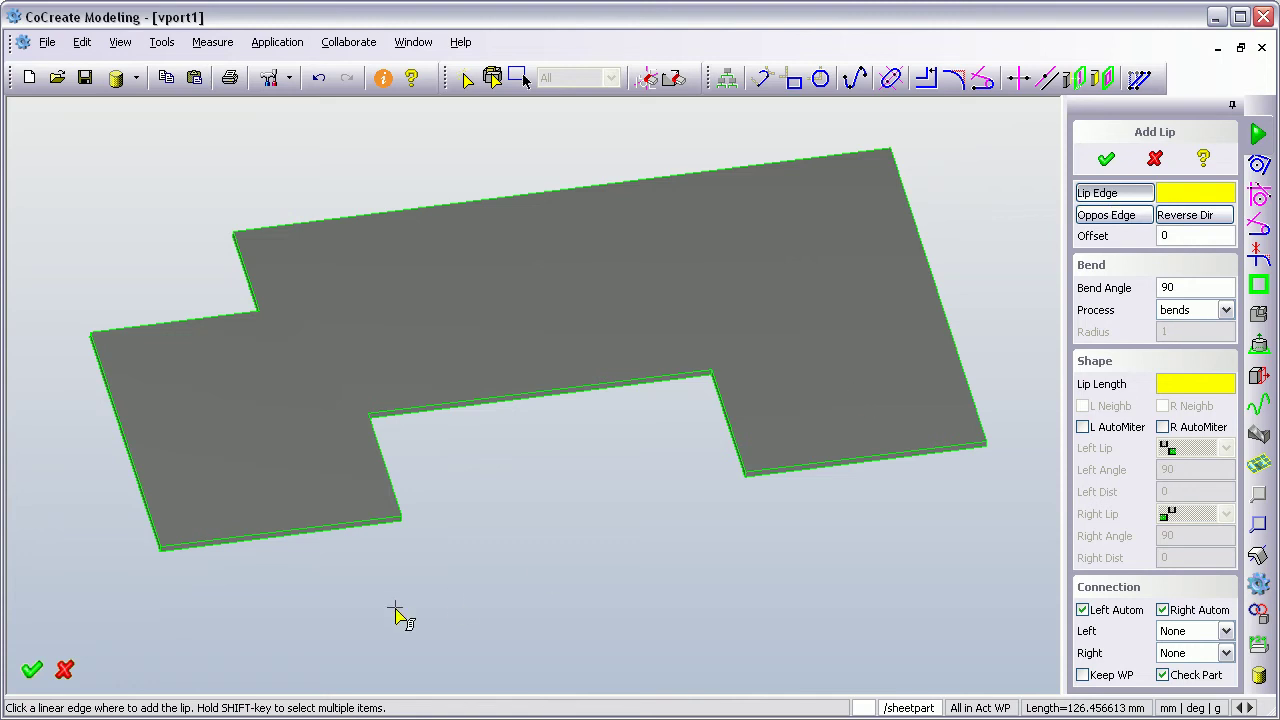
left_click(352, 527)
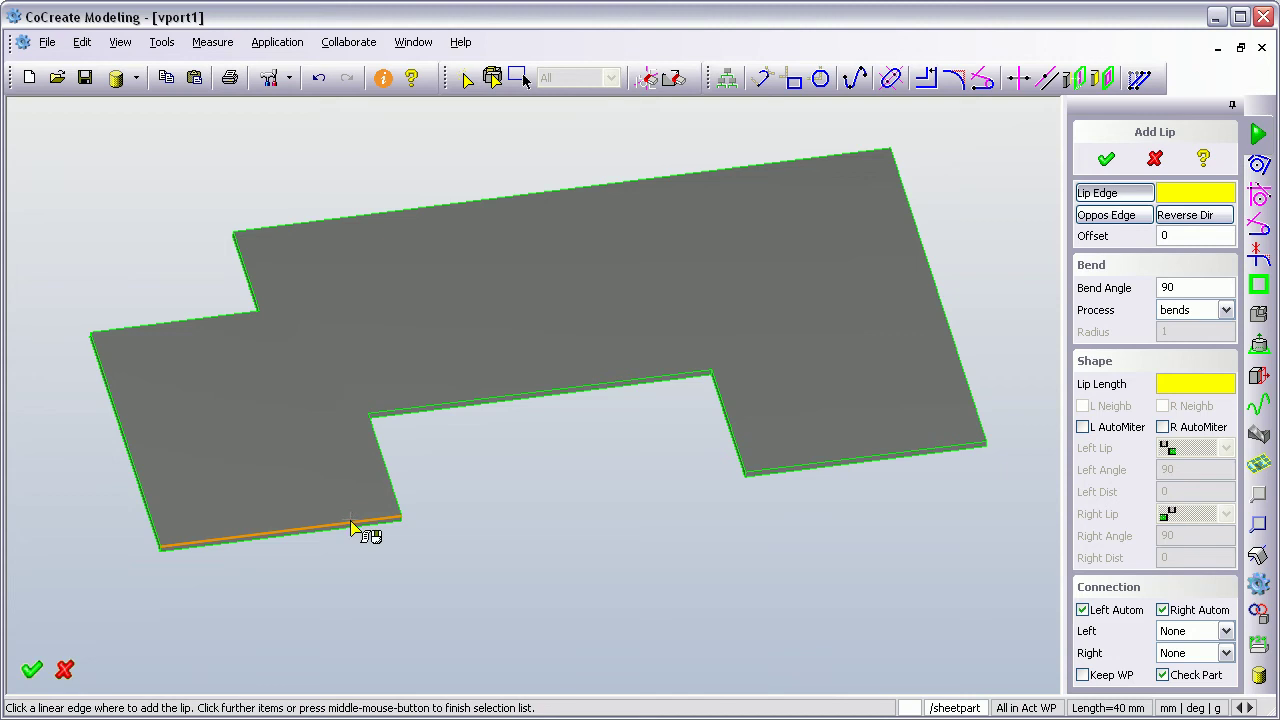
left_click(803, 464)
middle_click(803, 462)
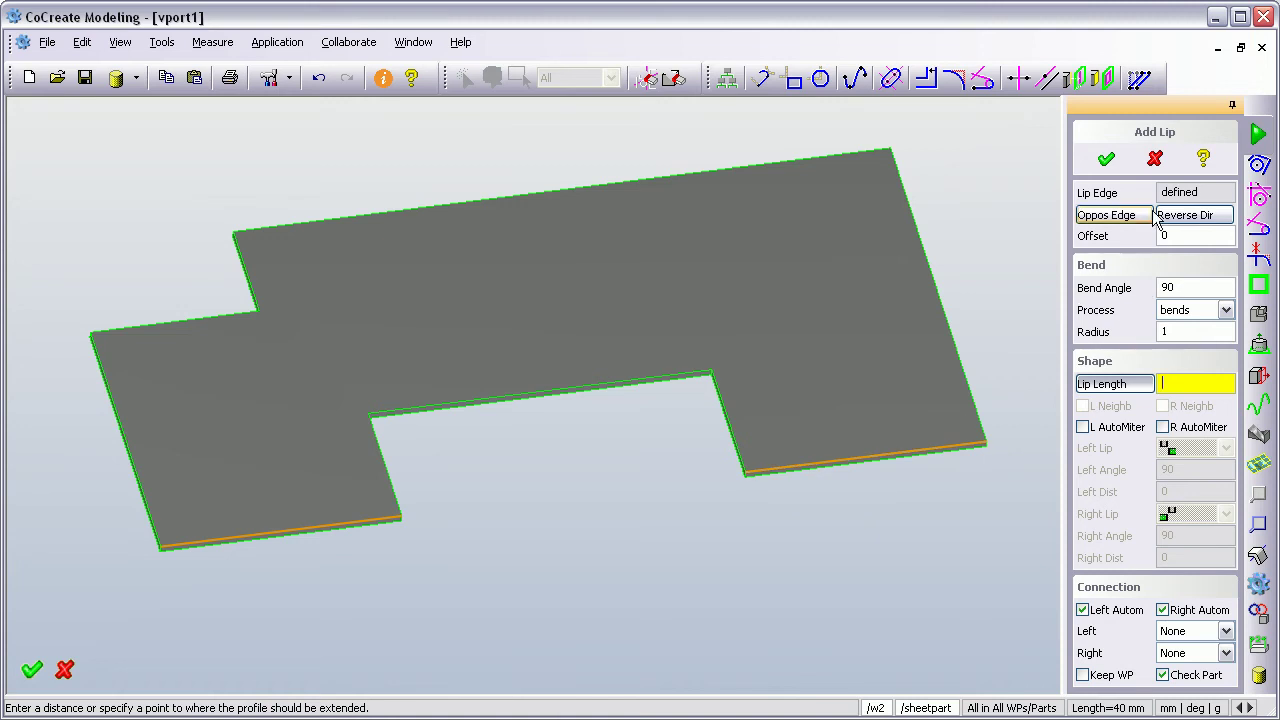
left_click(1153, 158)
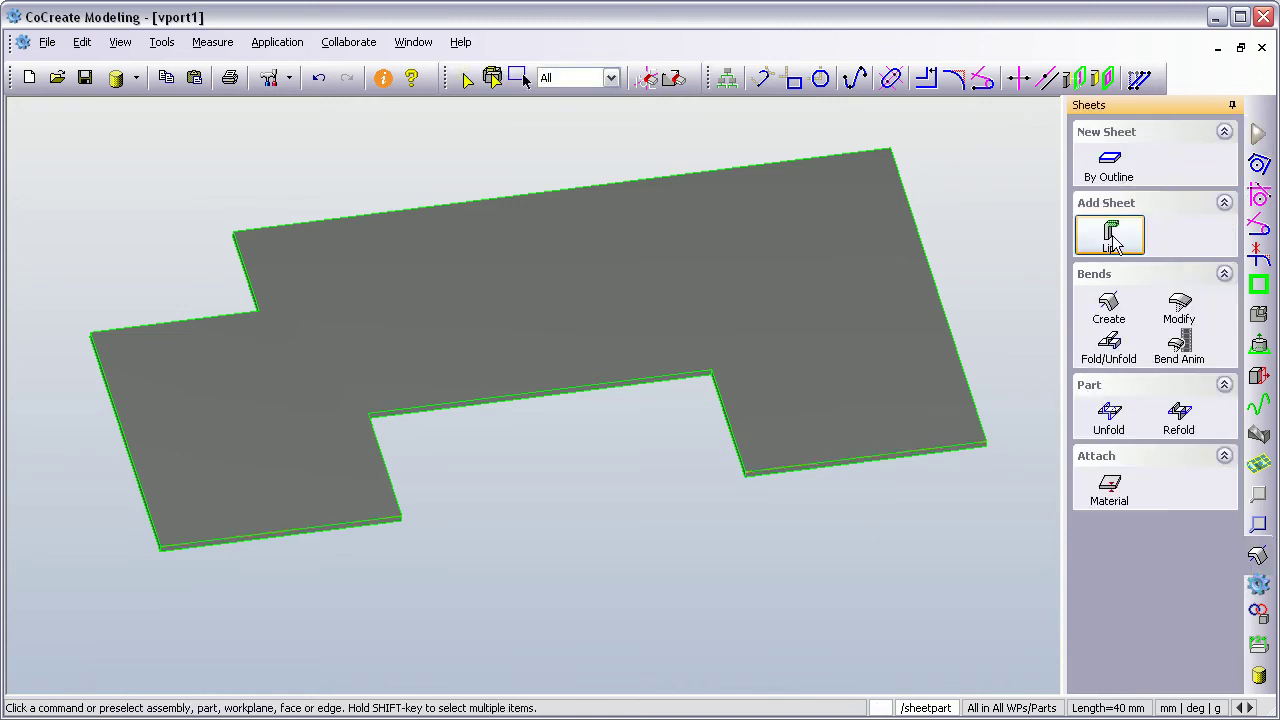
Step: Start a Lip and select the lower-right and lower-left front edges as a list
left_click(1112, 240)
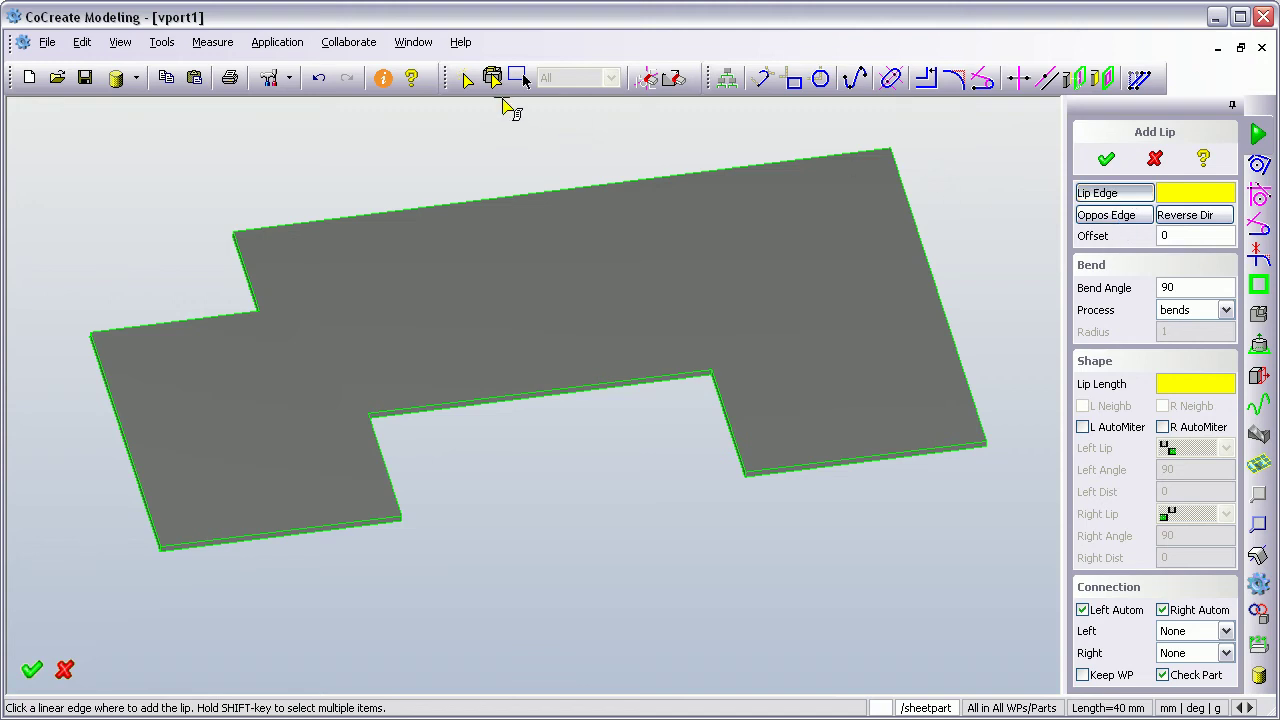
left_click(463, 82)
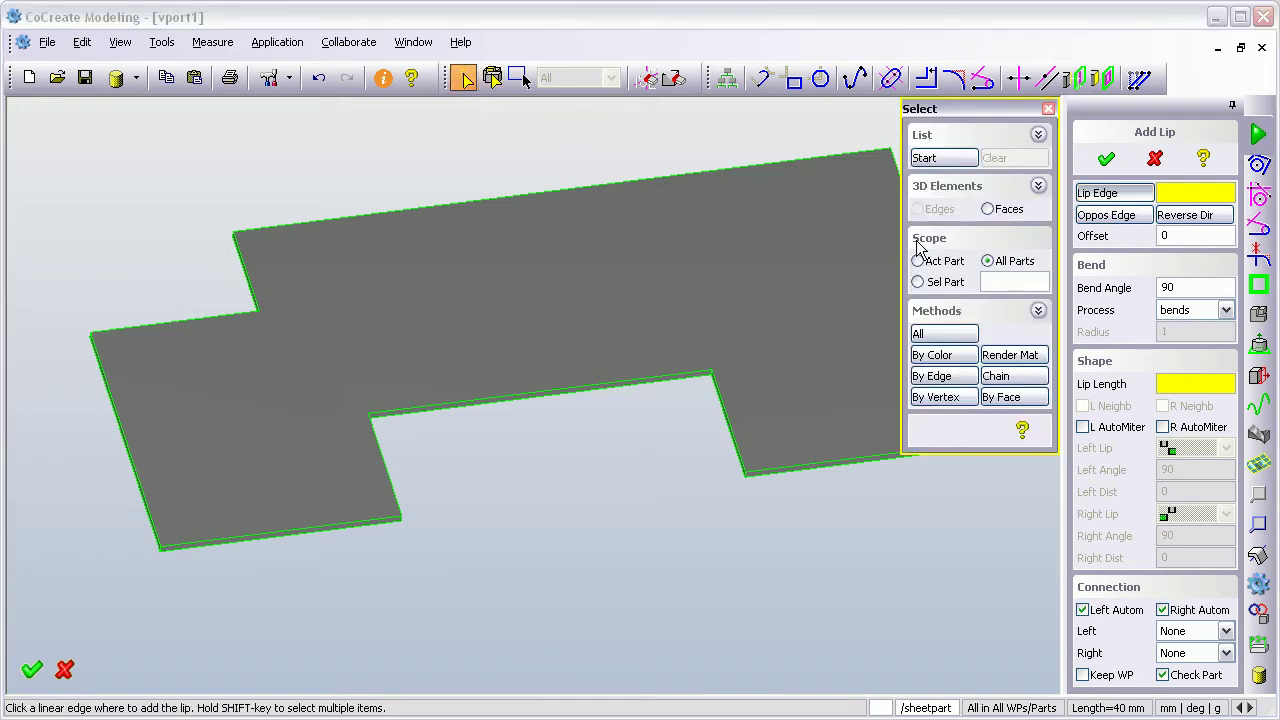
left_click(945, 160)
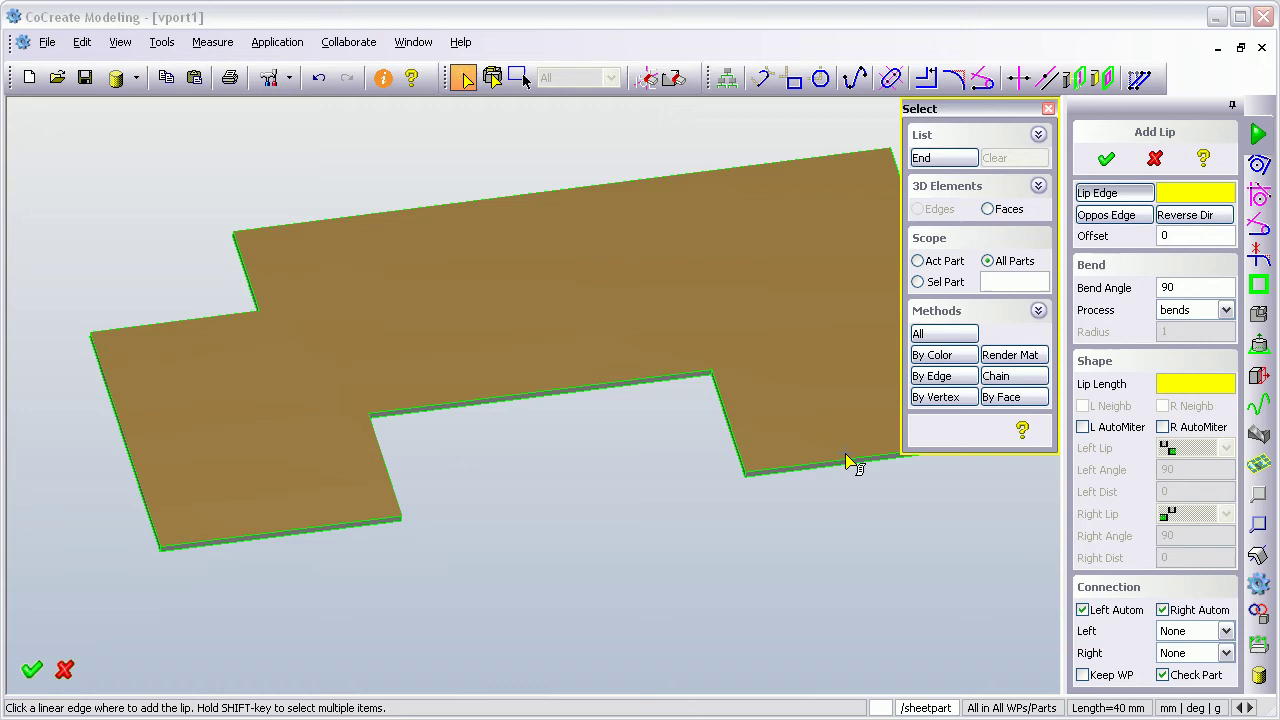
left_click(848, 460)
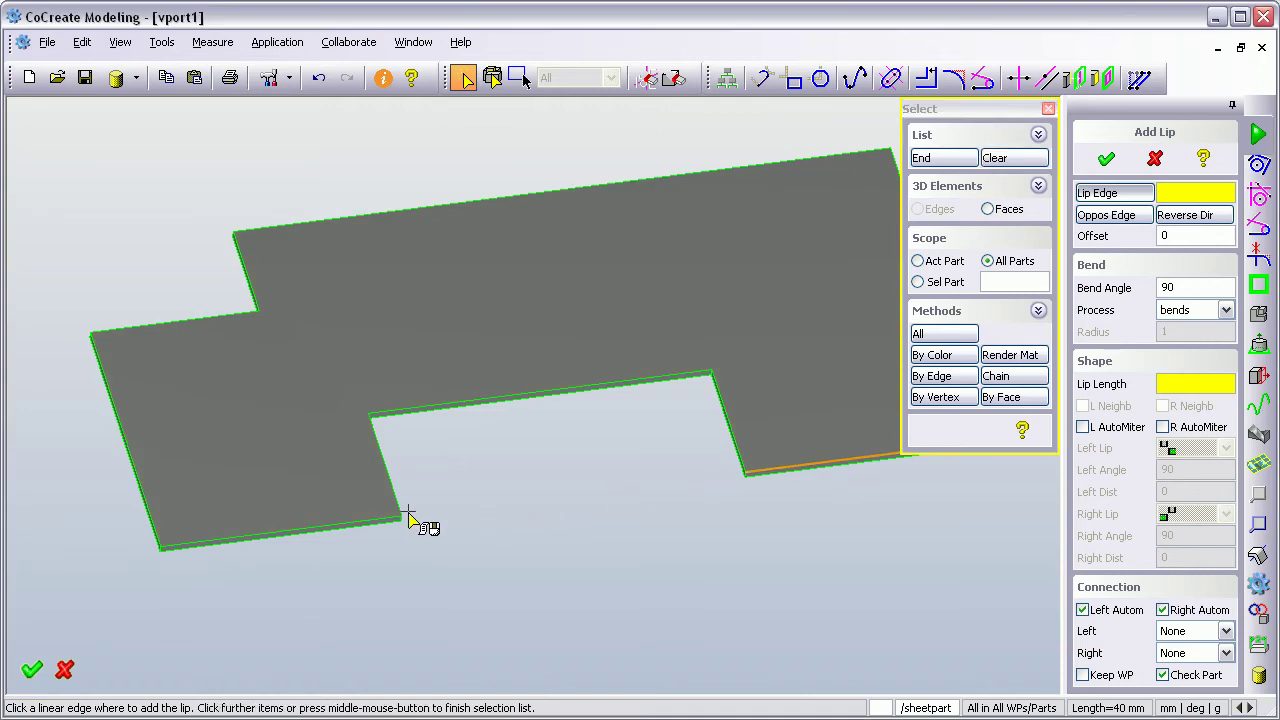
left_click(345, 526)
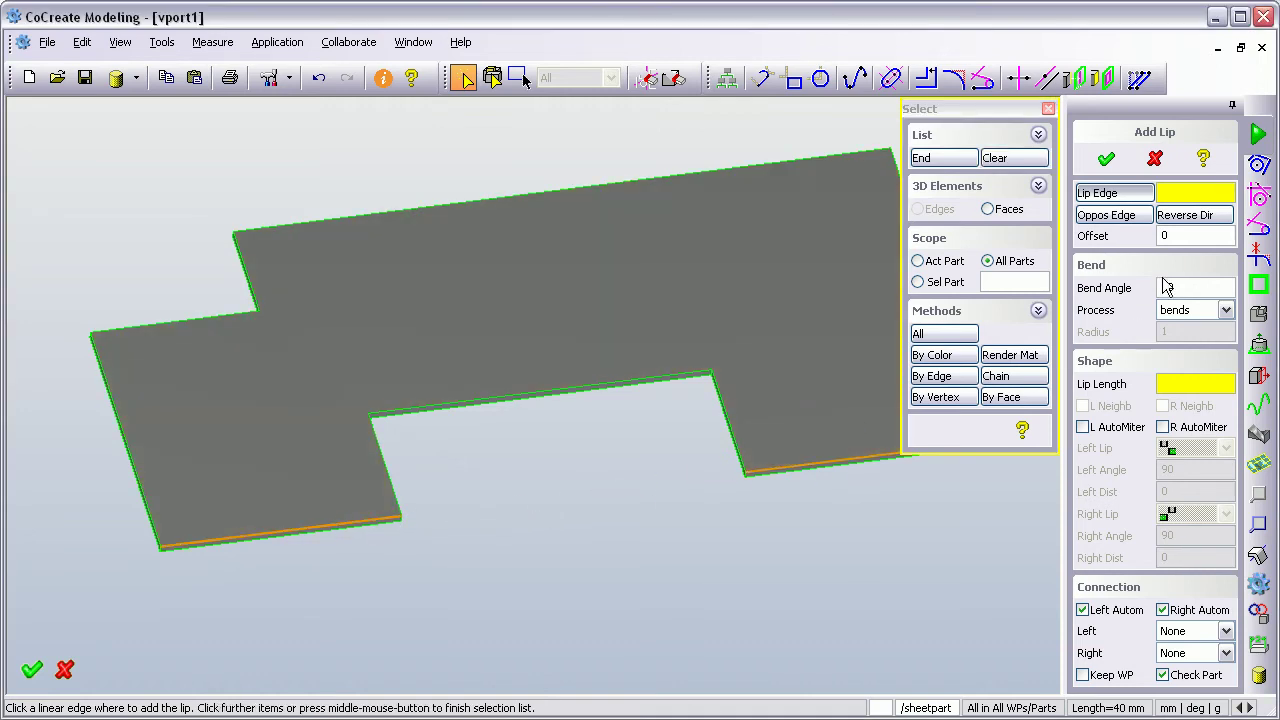
left_click(945, 158)
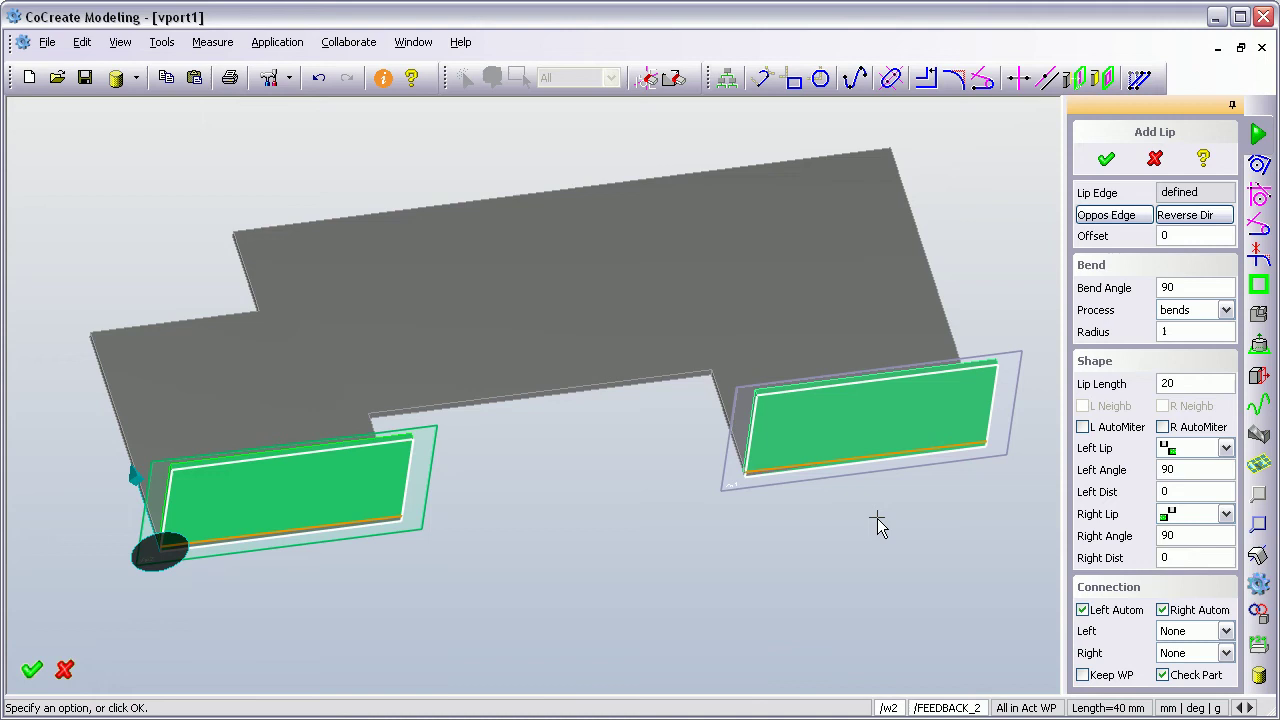
Step: Edit the left angle field, then set the lips' bend angle to 60°
middle_click_drag(706, 586, 595, 557)
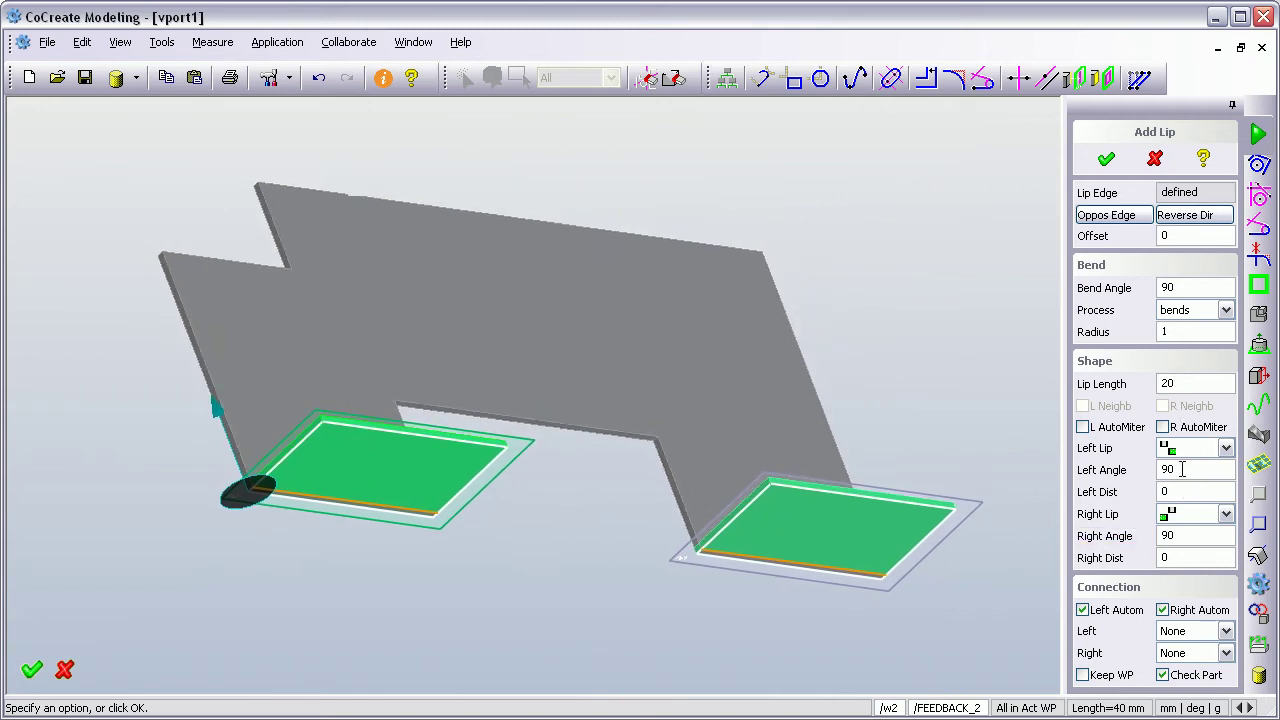
left_click(1140, 471)
type("60")
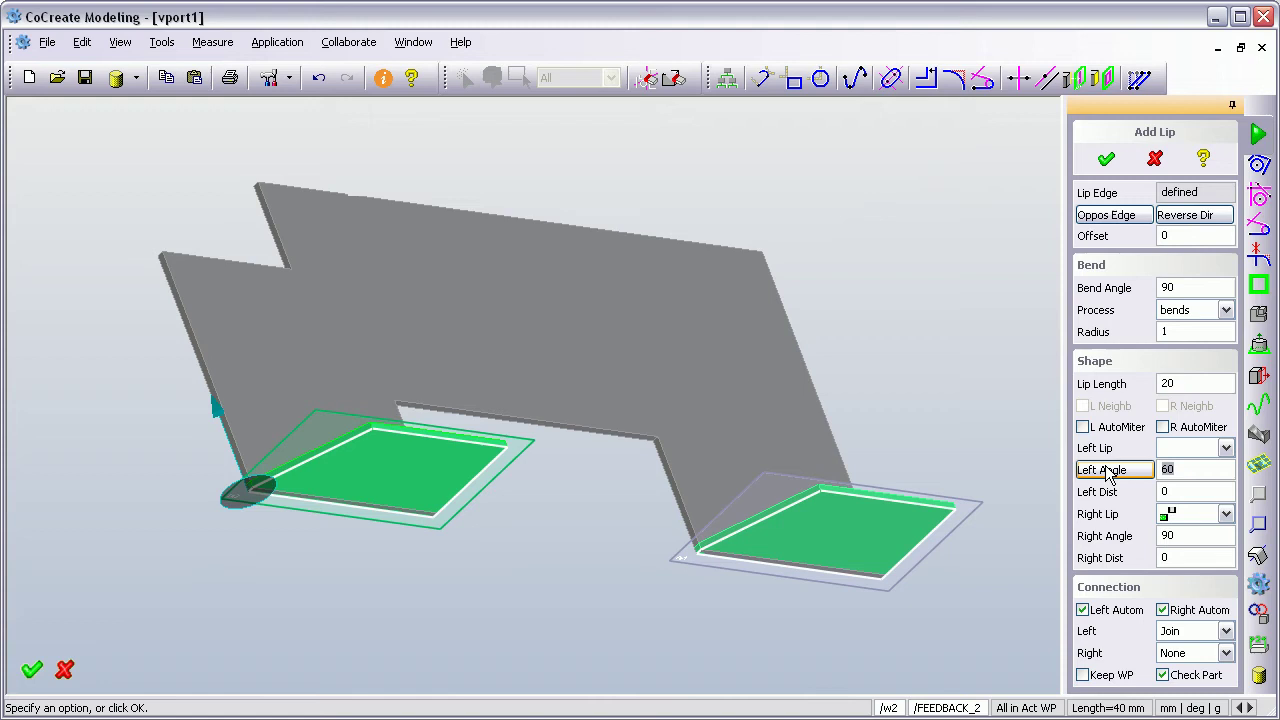
type("90")
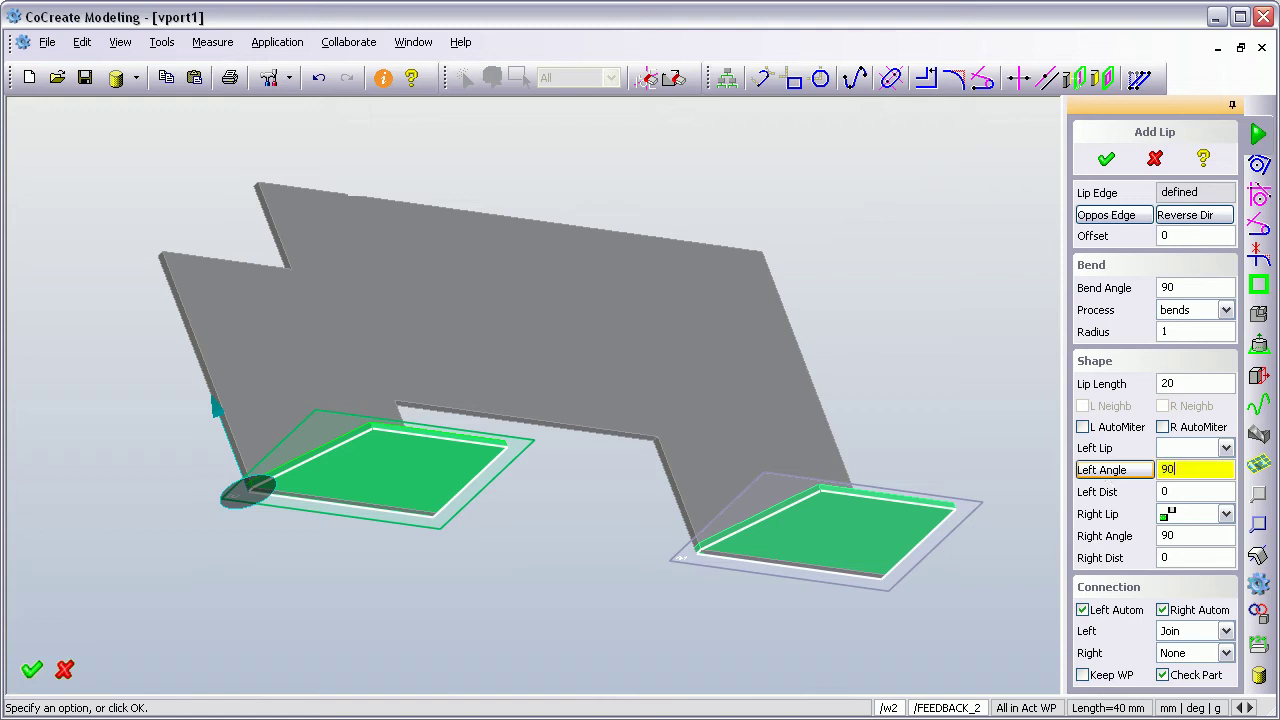
key("BackSpace")
key("BackSpace")
type("60")
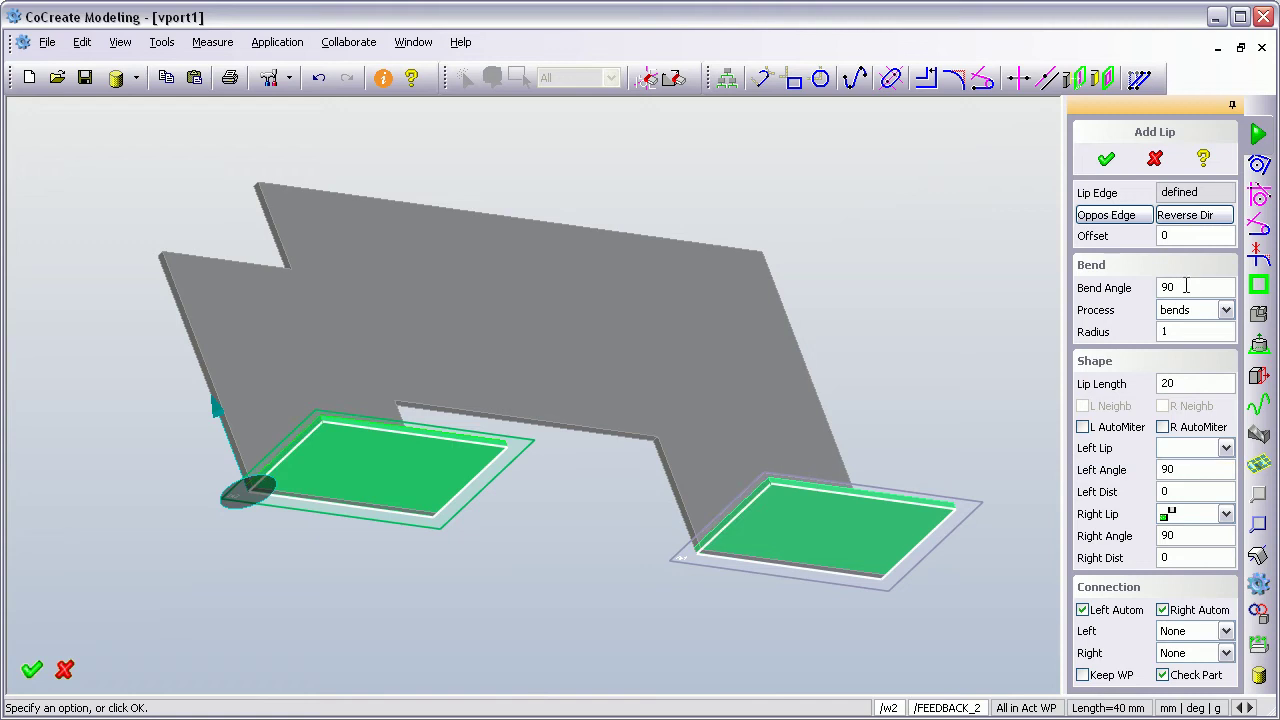
left_click(1140, 288)
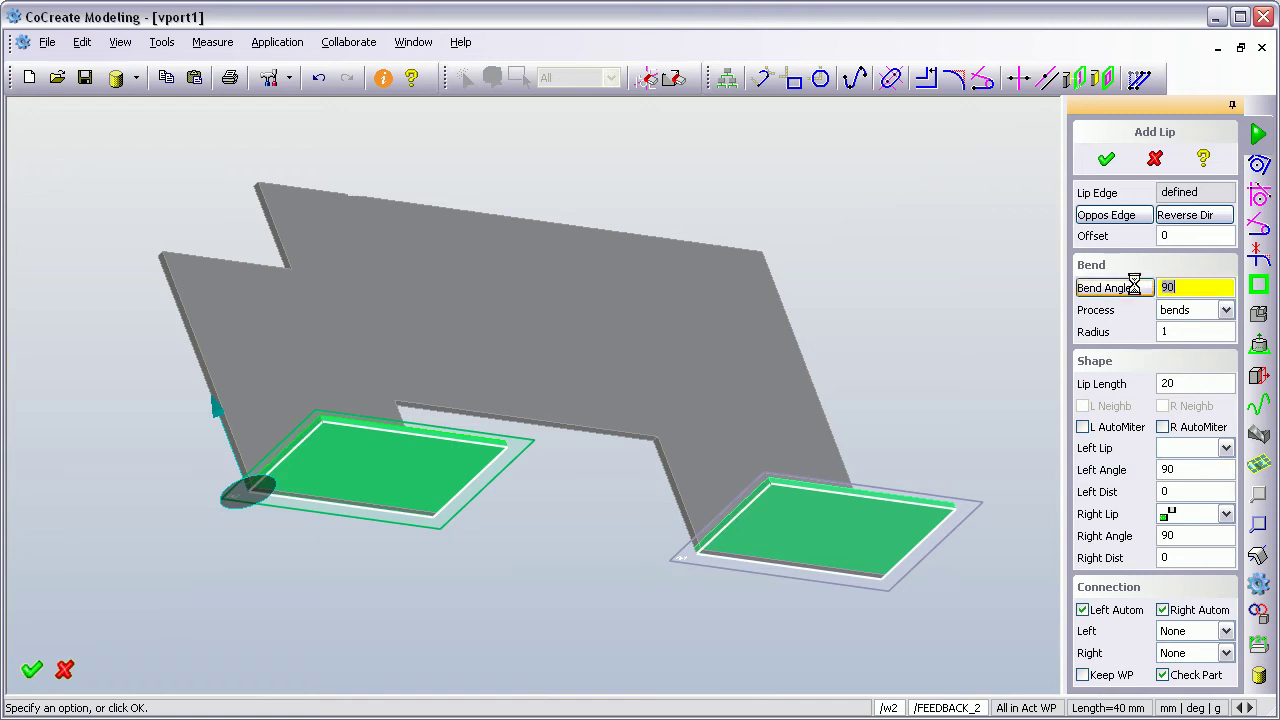
type("50")
key("Return")
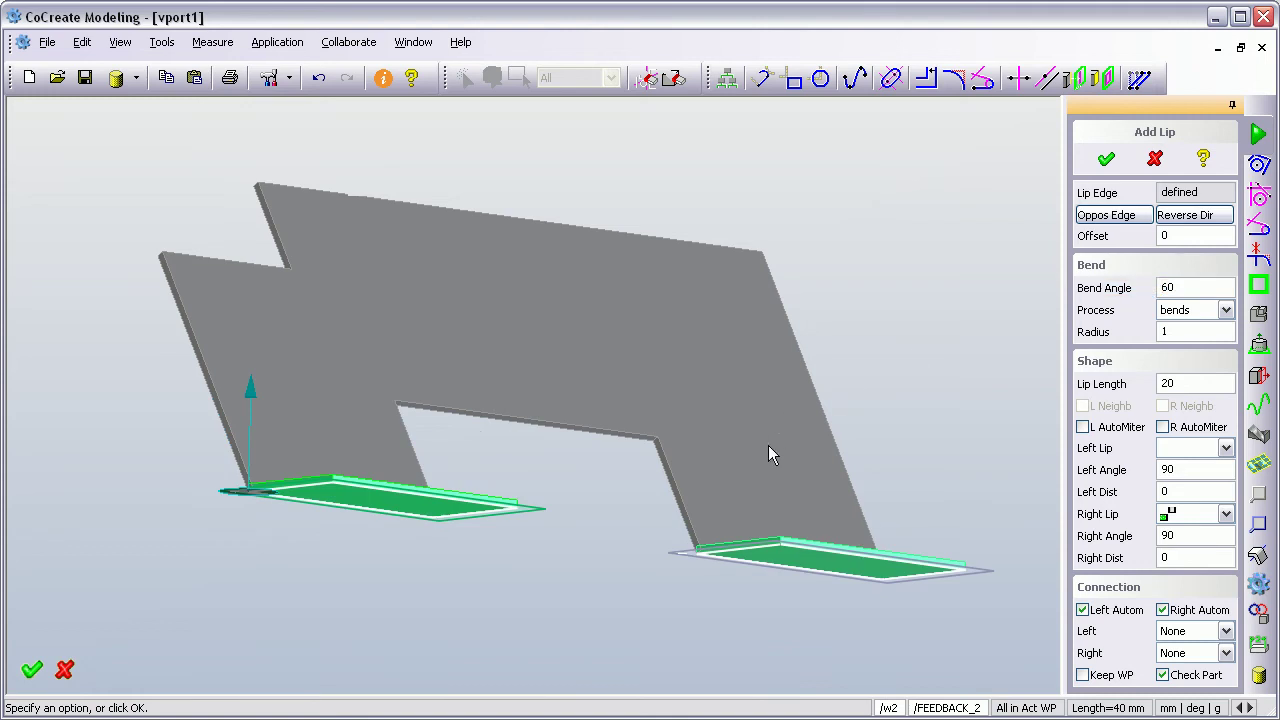
Step: Reverse the lip direction so the lips bend the other way
mouse_move(768, 455)
middle_mouse_down()
mouse_move(808, 420)
mouse_move(823, 471)
mouse_move(723, 409)
mouse_move(761, 319)
mouse_move(820, 403)
mouse_move(746, 429)
mouse_move(777, 419)
mouse_move(751, 380)
mouse_move(737, 309)
mouse_move(780, 300)
mouse_move(754, 308)
mouse_move(758, 325)
middle_mouse_up()
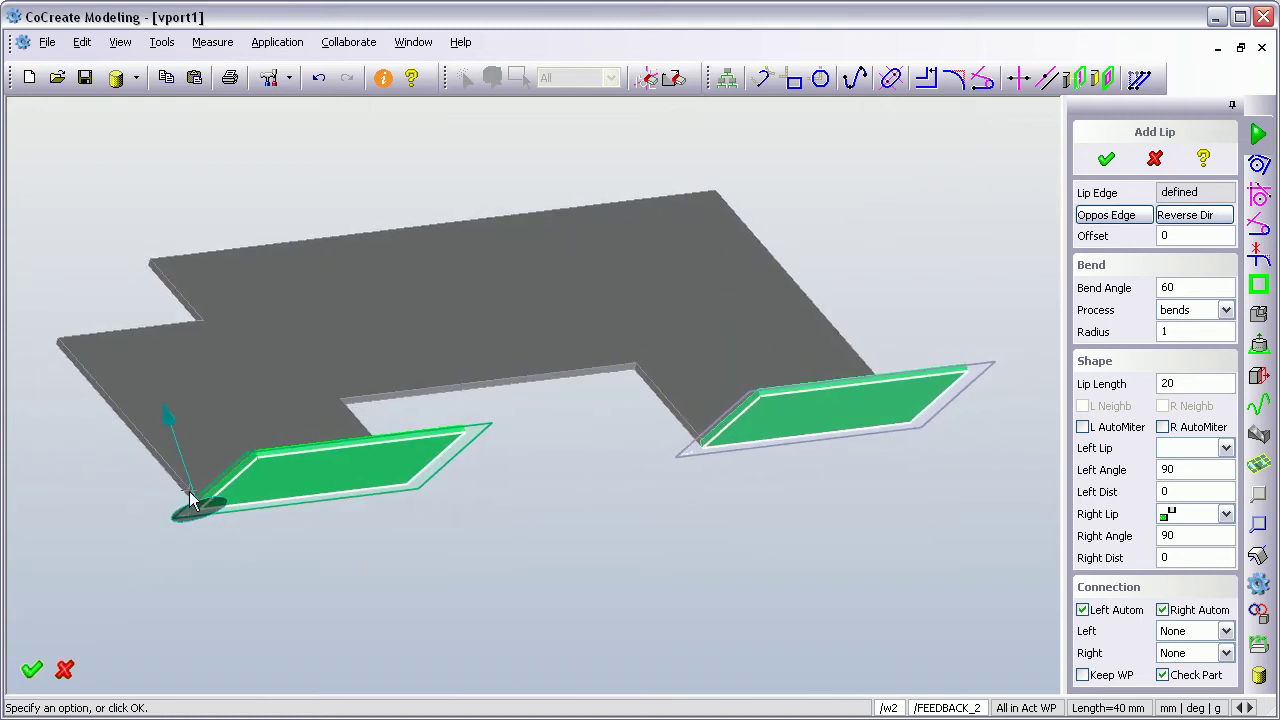
left_click(1199, 217)
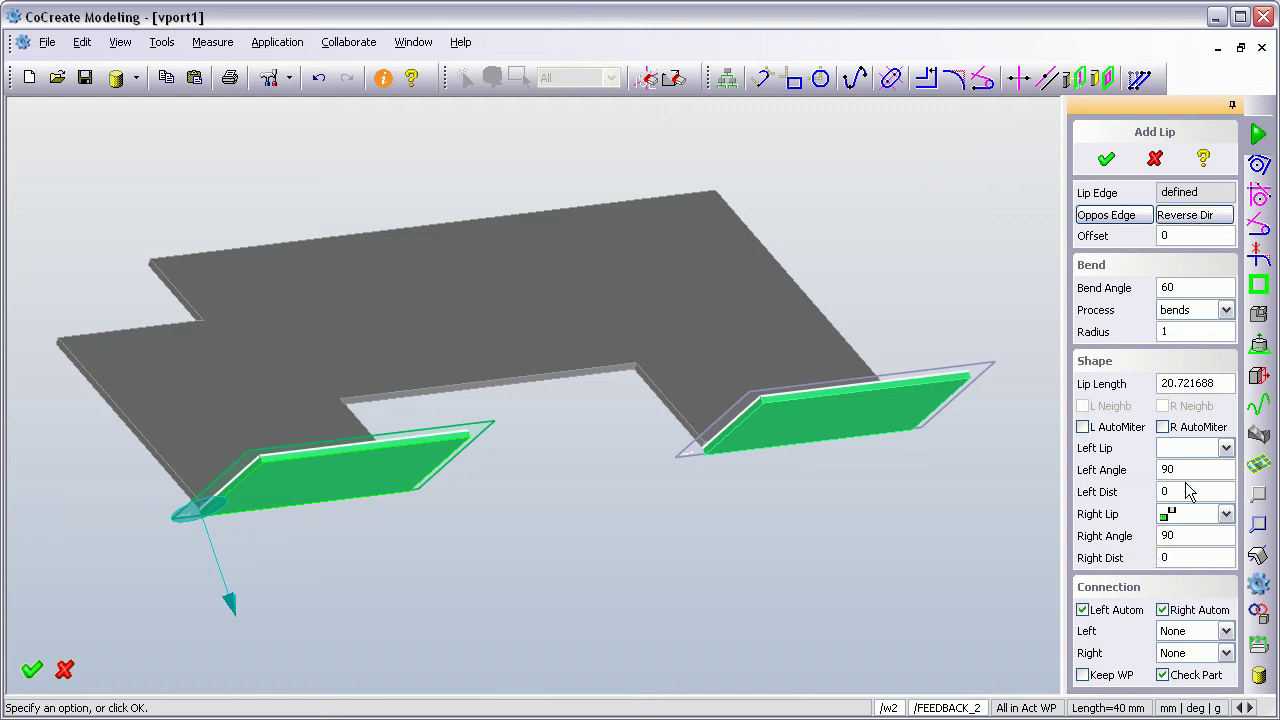
middle_click_drag(826, 554, 800, 600)
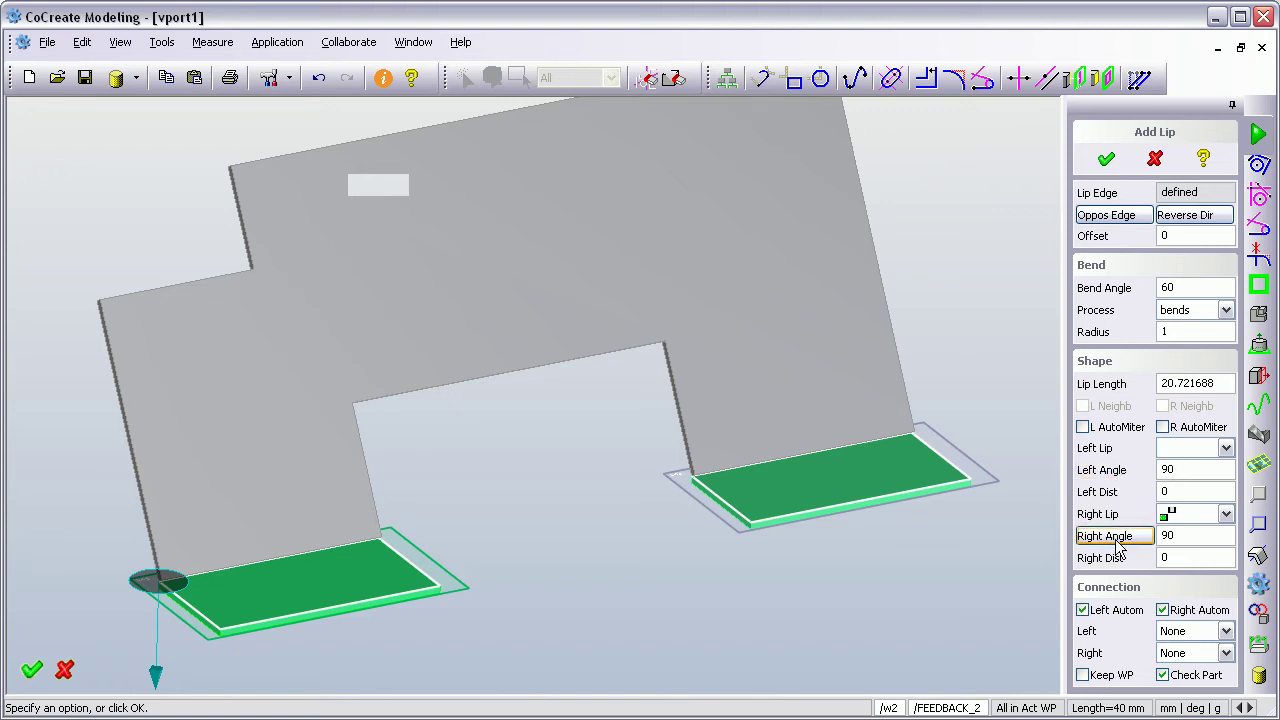
Step: Set Left Angle to 60° and Left Dist to 5, then apply both lips
left_click(1181, 468)
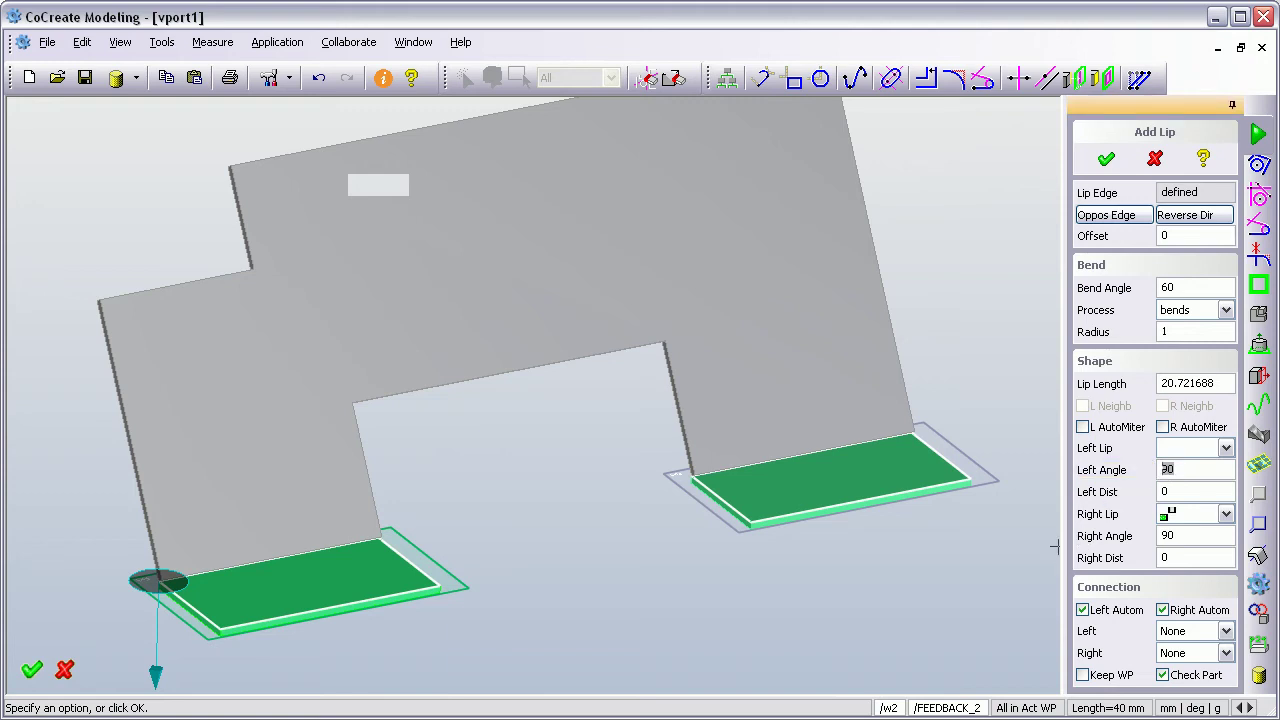
type("60")
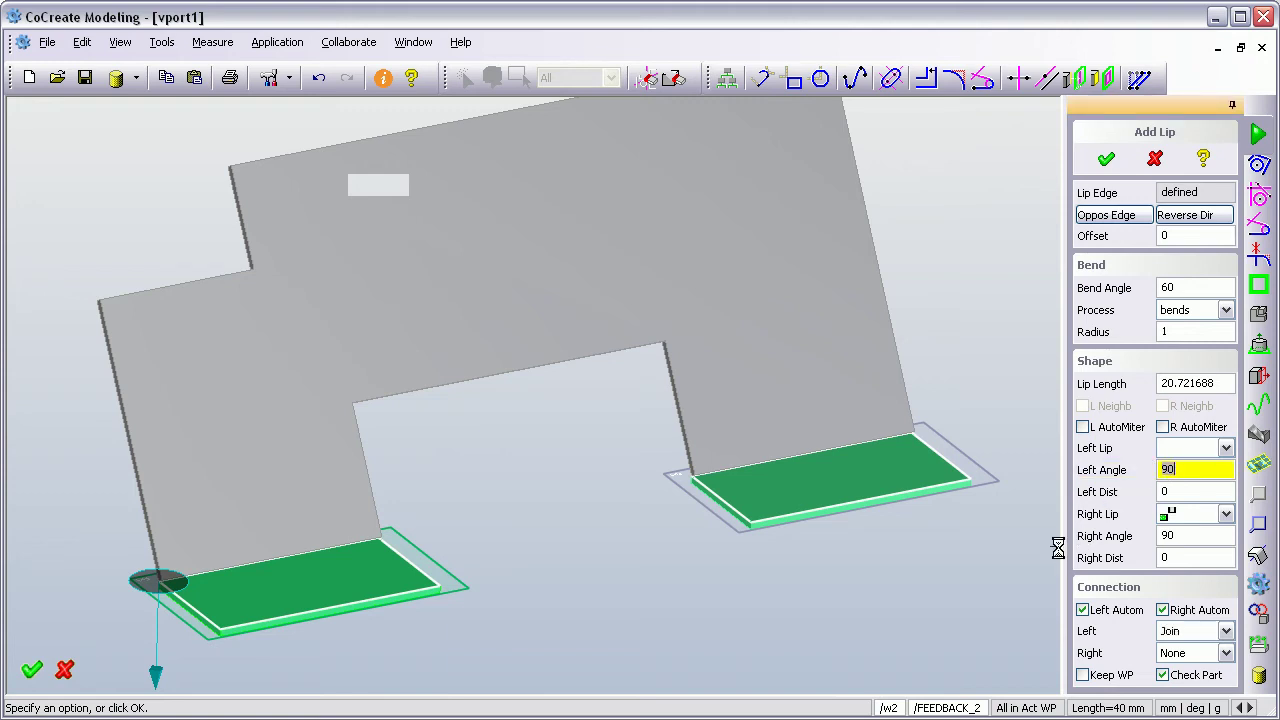
key("Return")
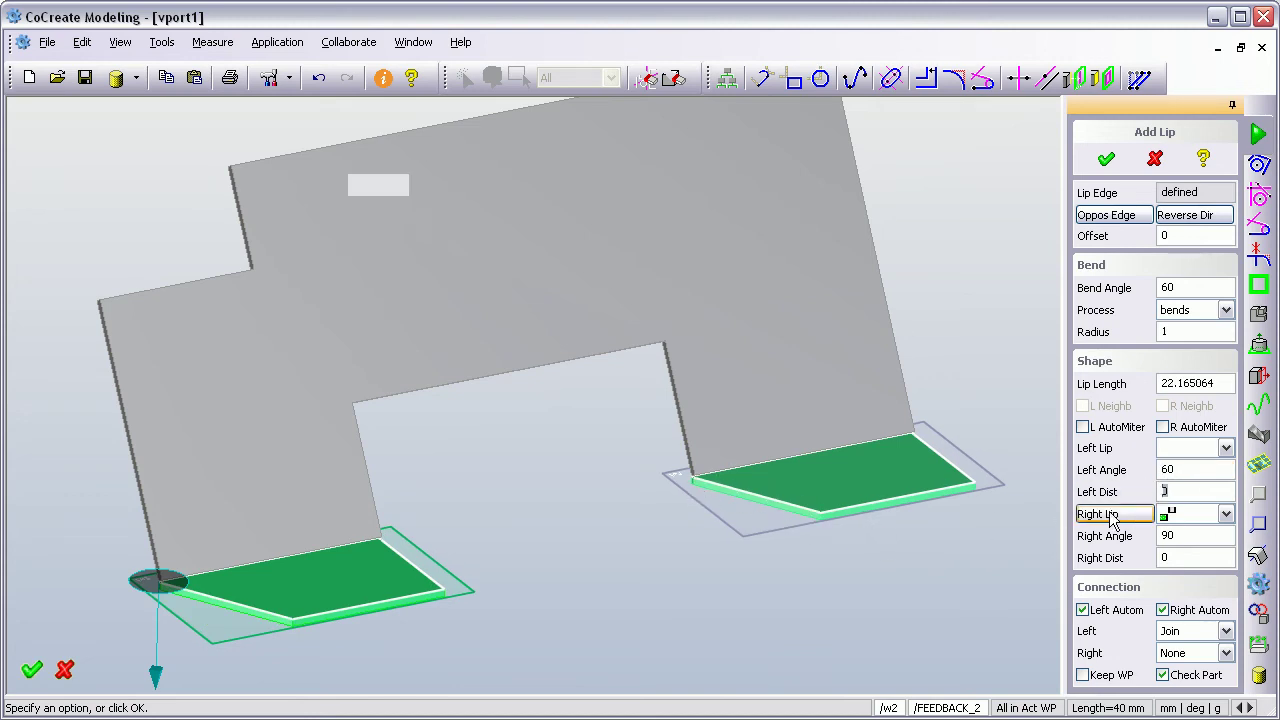
left_click(1166, 490)
type("5")
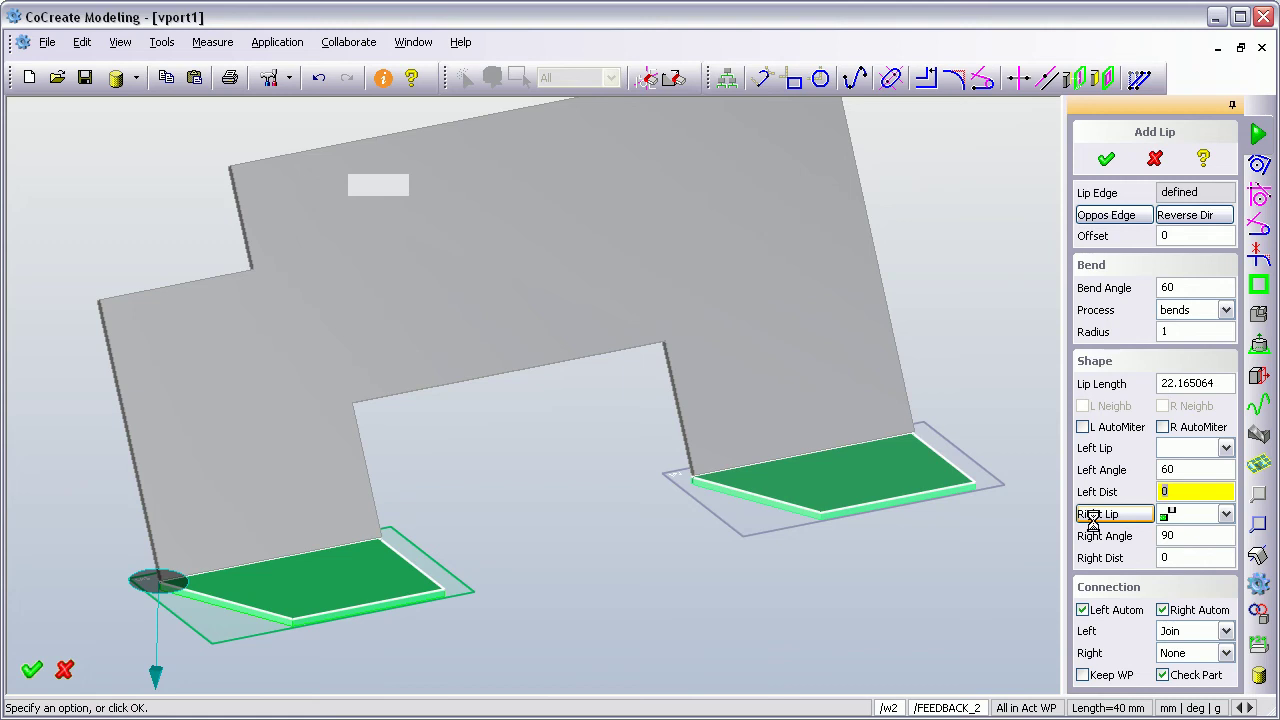
type("5")
key("Return")
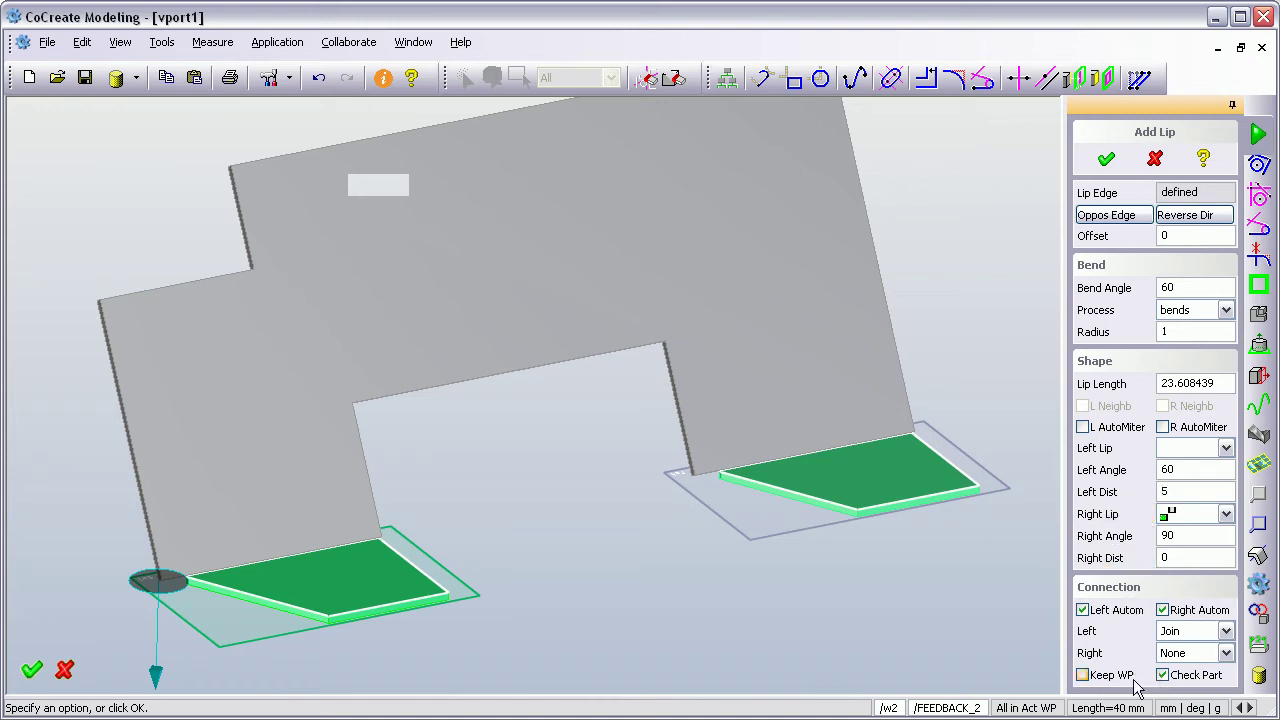
left_click(1106, 162)
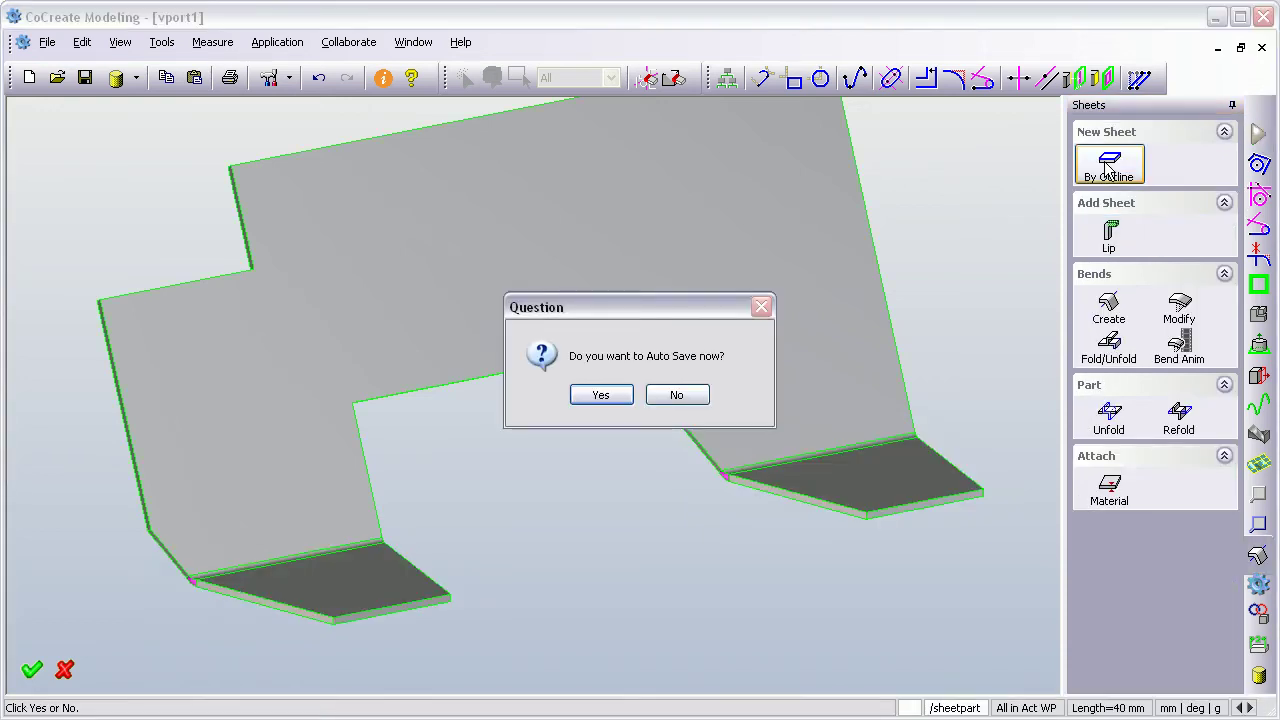
Step: Decline auto-save, then orbit and zoom to inspect the part from the side and below
left_click(680, 395)
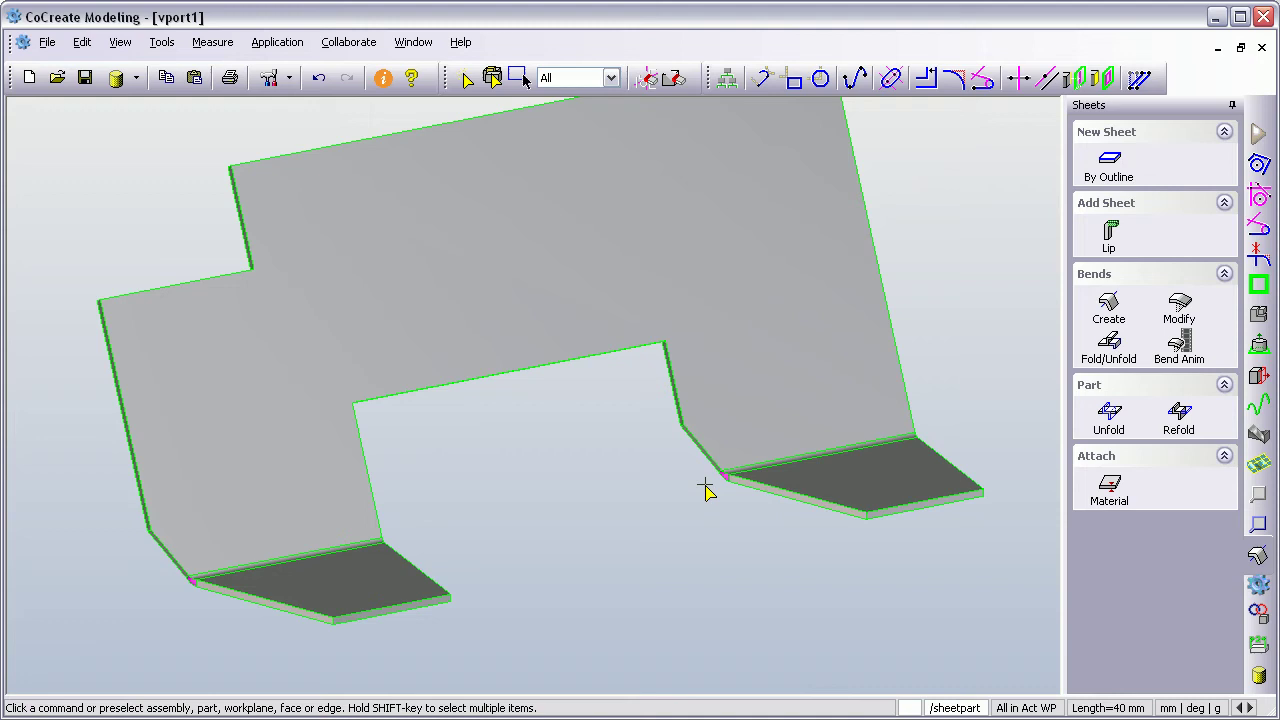
middle_click_drag(703, 489, 698, 391)
scroll(630, 388, "down", 3)
middle_click_drag(563, 386, 575, 340)
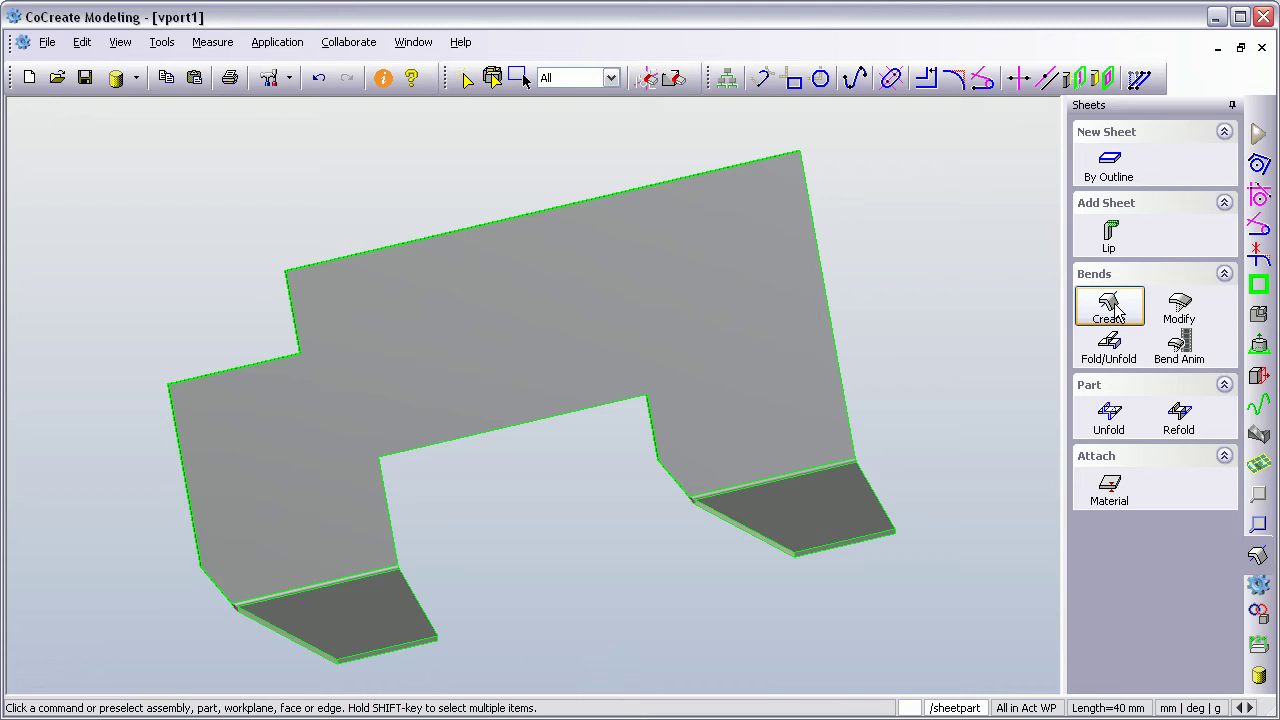
Step: Create workplane /w1 on the large sheet face
left_click(1258, 288)
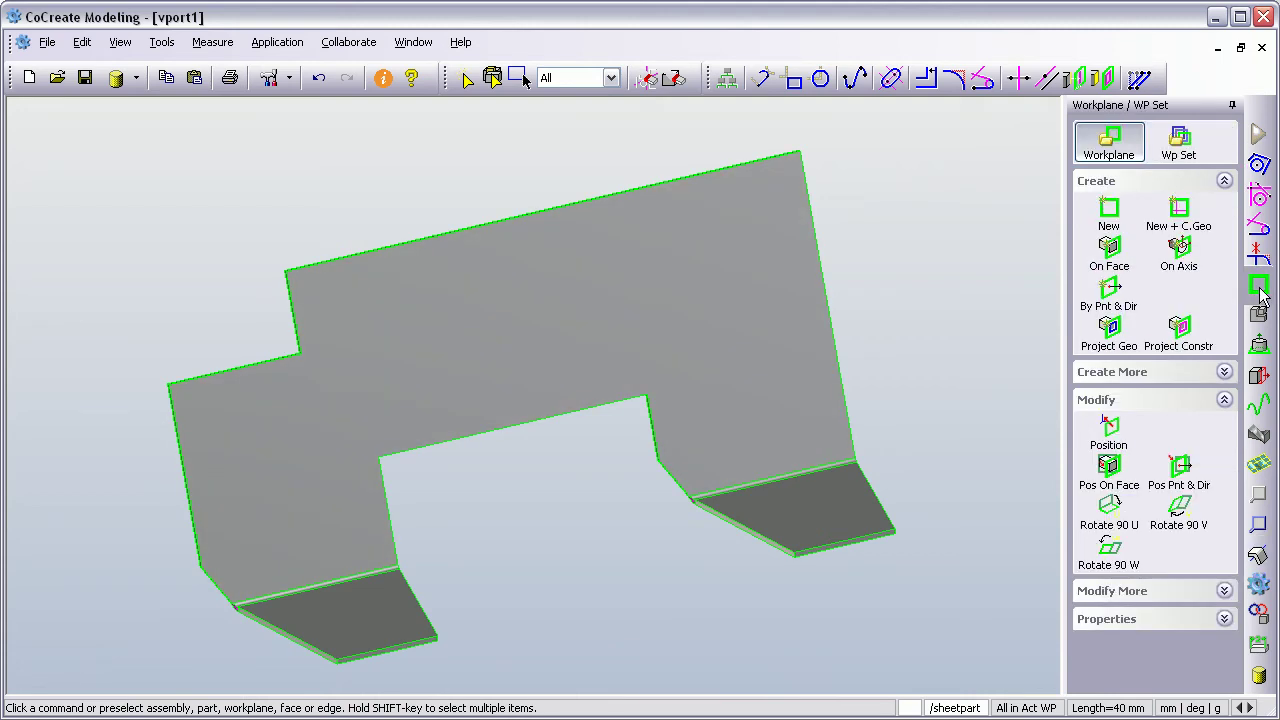
left_click(1117, 258)
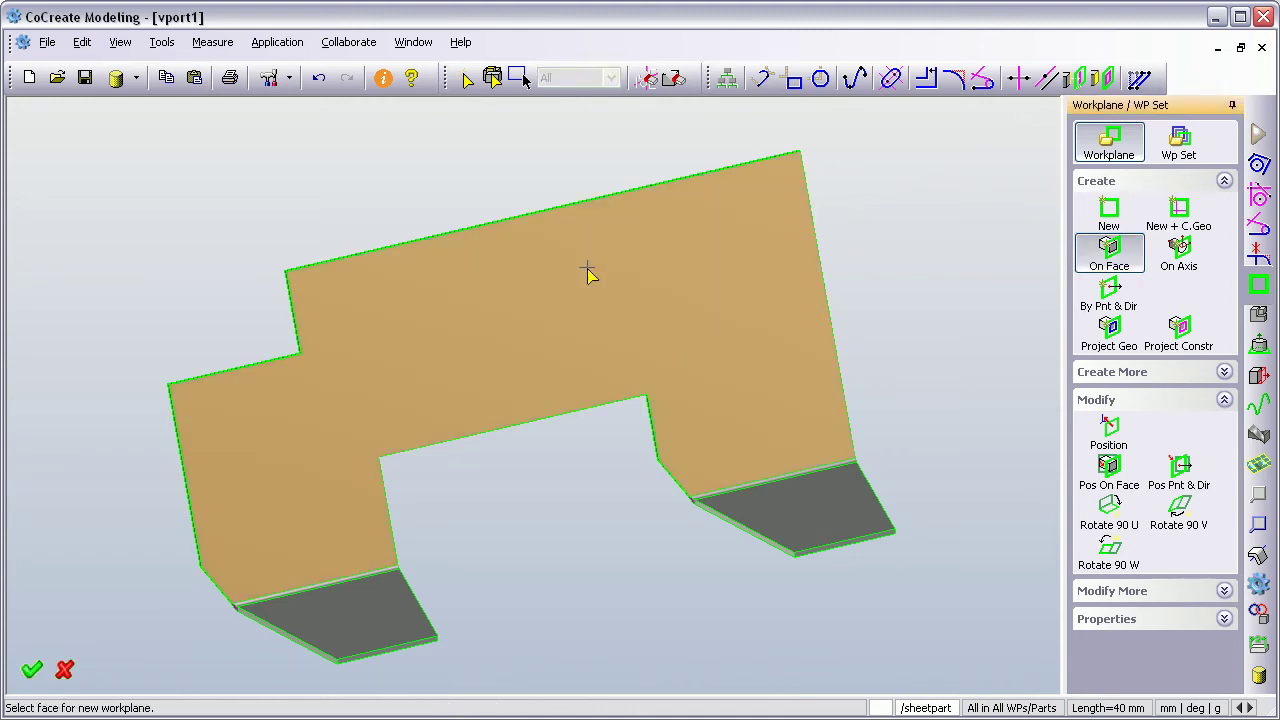
left_click(588, 275)
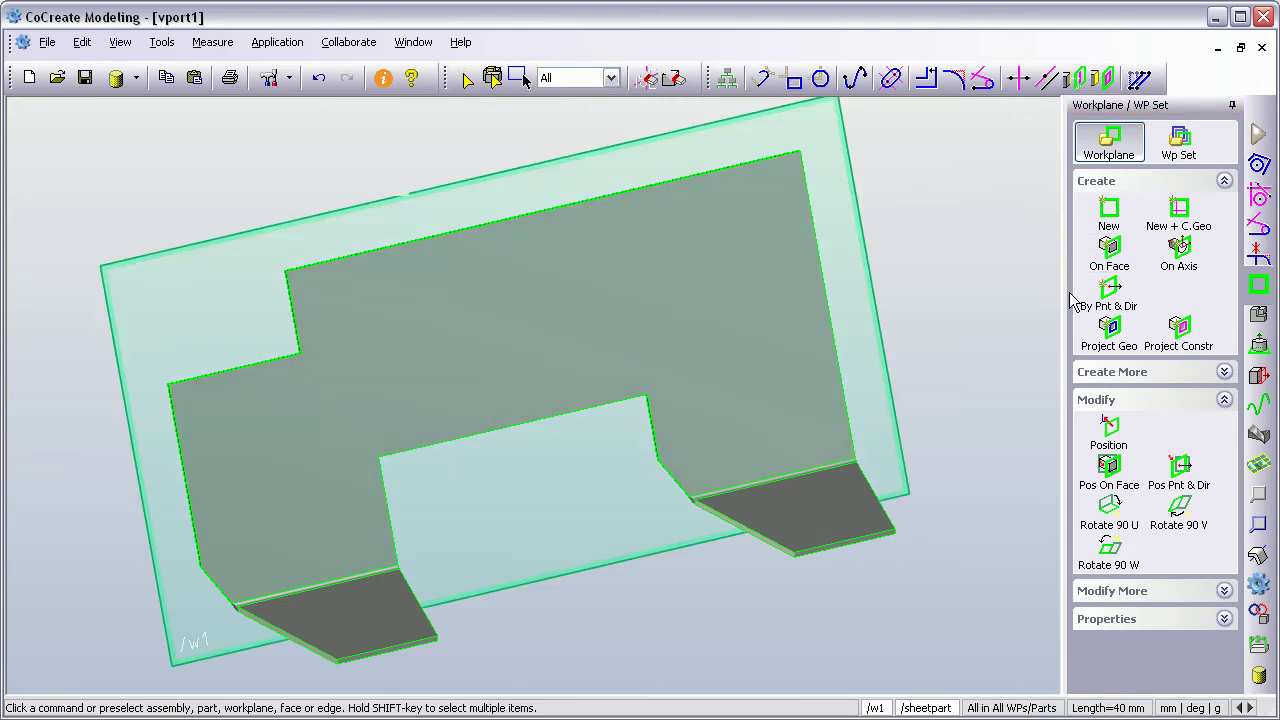
Step: Draw a two-point infinite construction line across the sheet face
left_click(1259, 196)
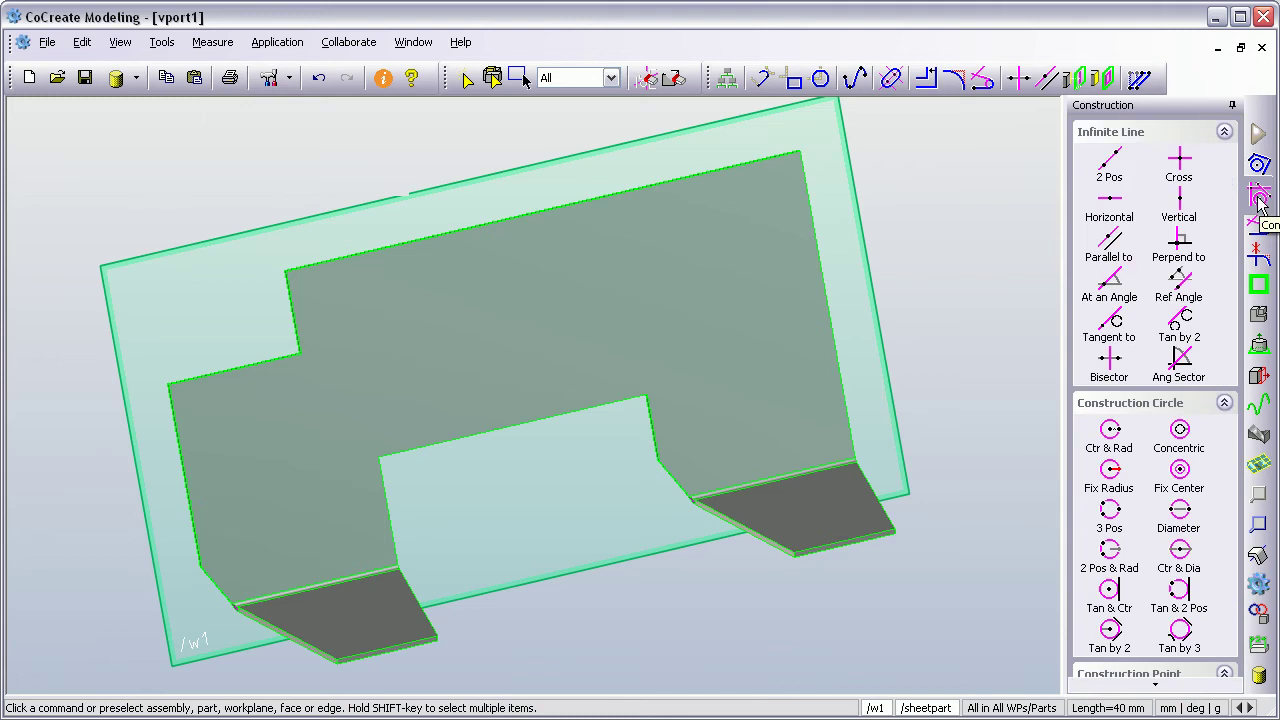
left_click(1128, 176)
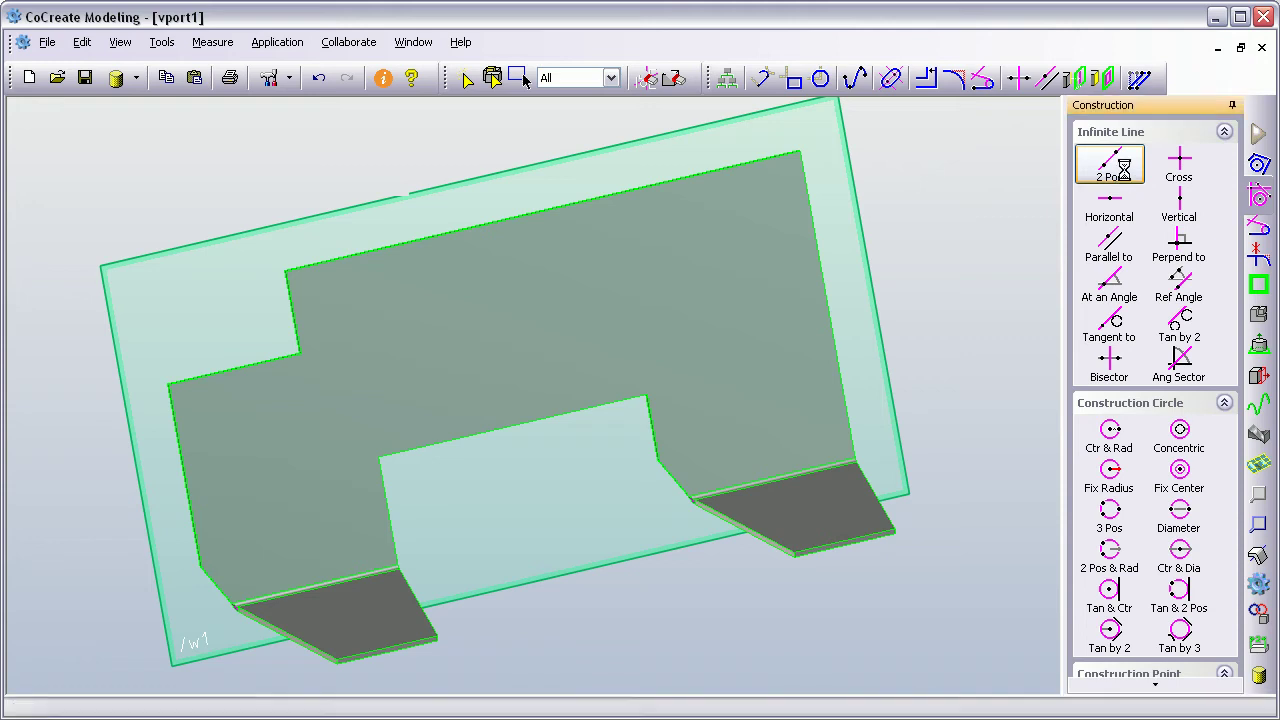
left_click(300, 321)
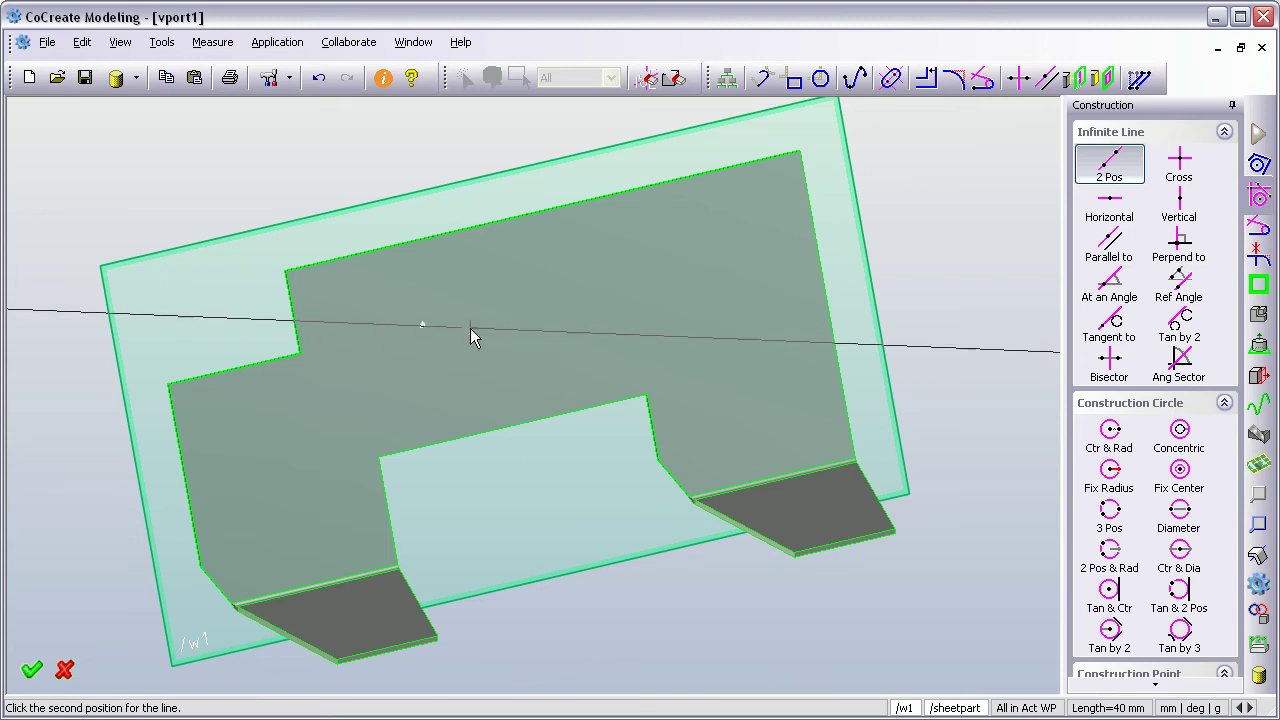
left_click(799, 313)
key("Escape")
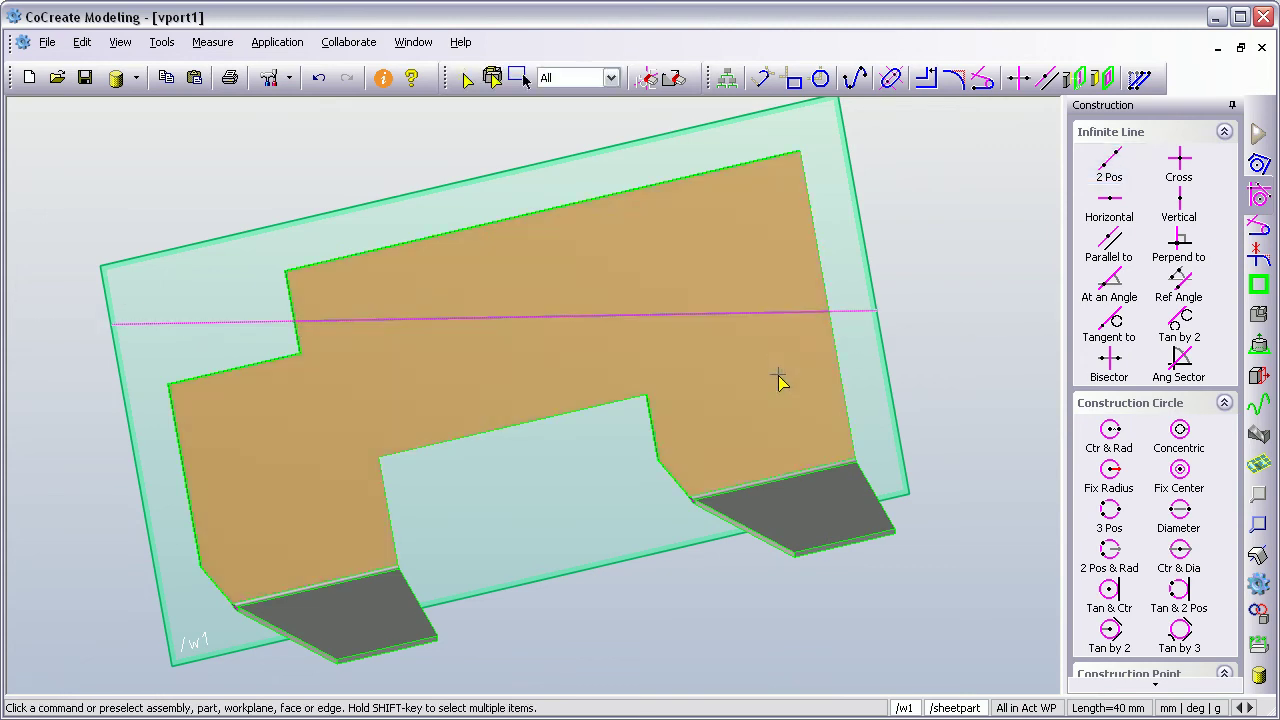
middle_click_drag(779, 378, 780, 363)
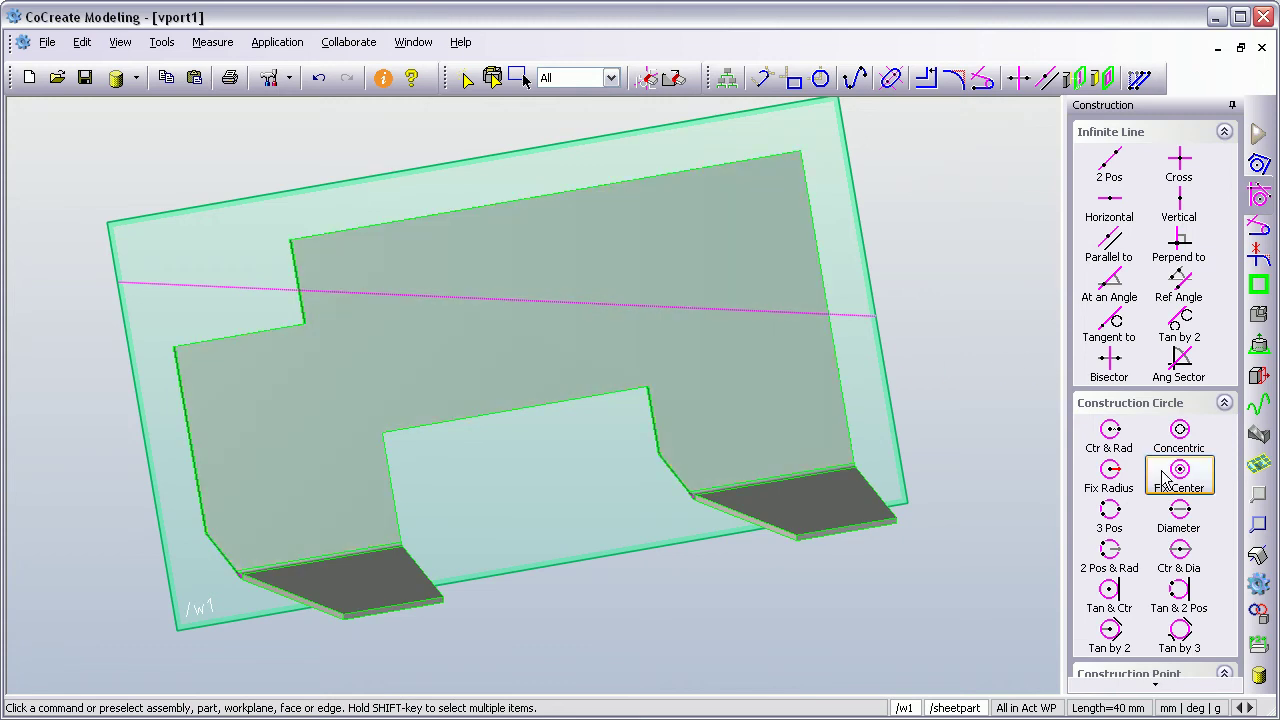
Step: Set up a bend on the face along the construction line, anchoring one side, inner radius 10
left_click(1258, 555)
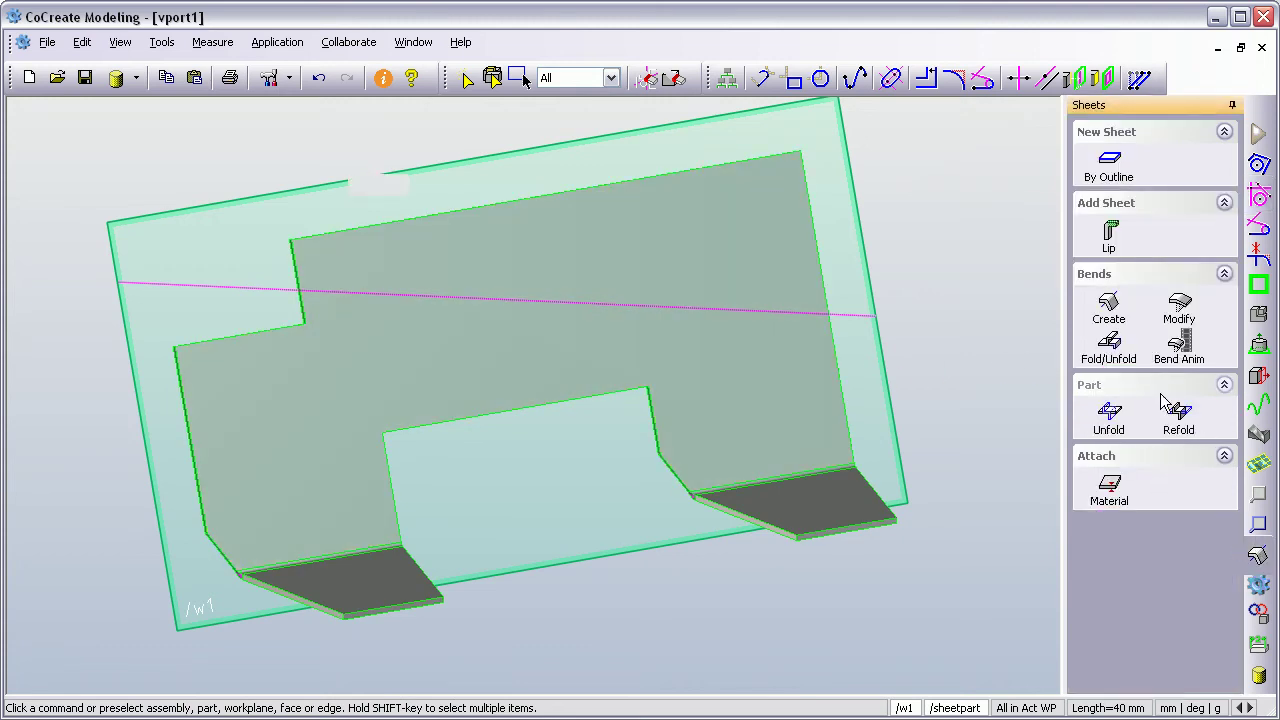
left_click(1108, 308)
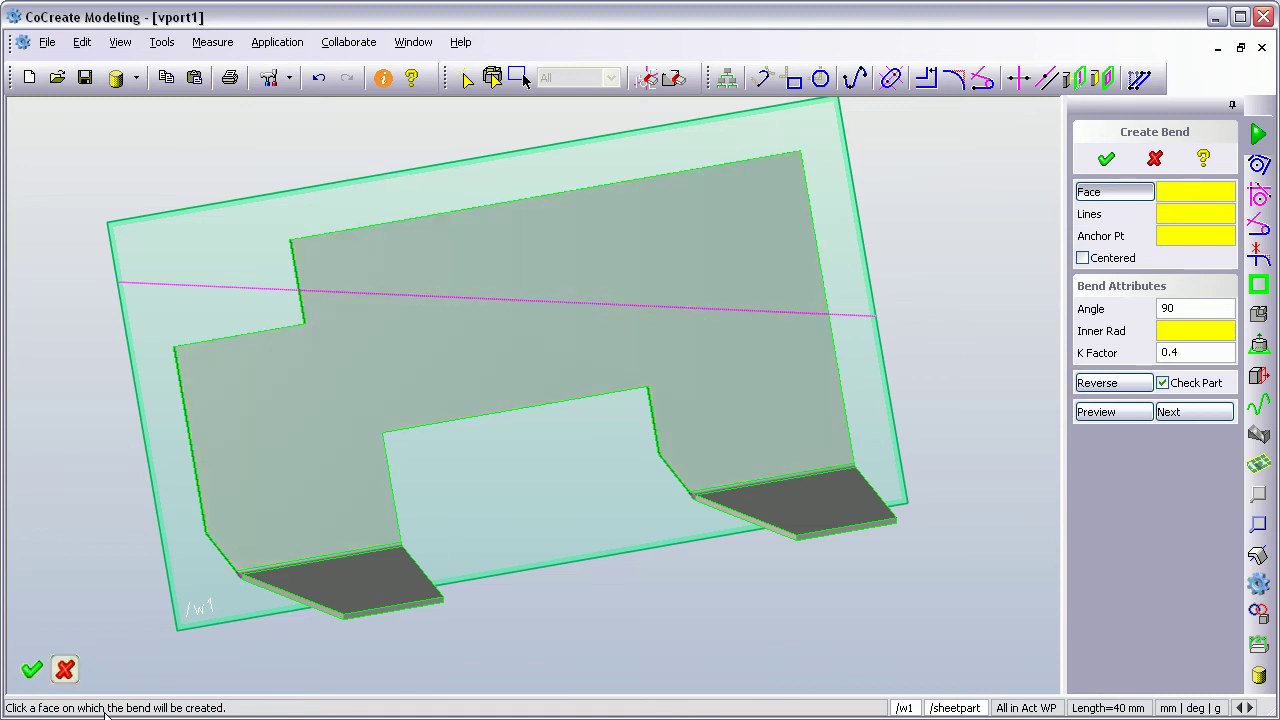
left_click(612, 254)
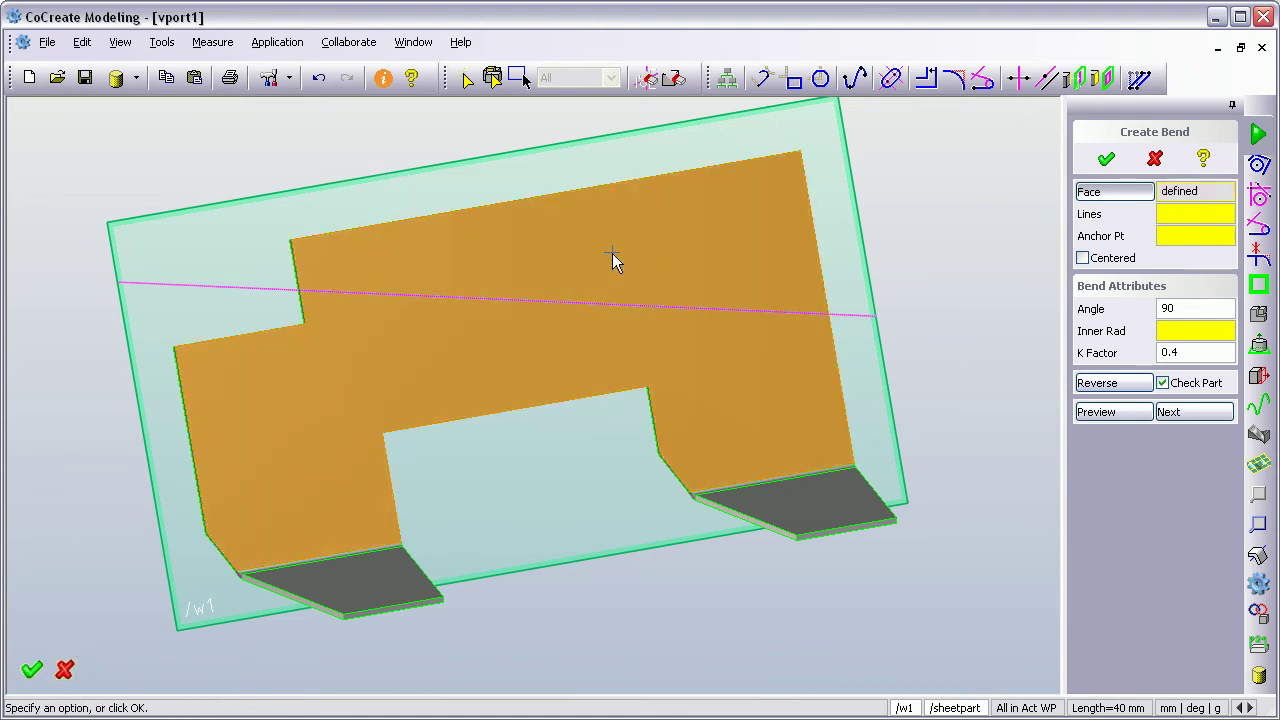
left_click(617, 306)
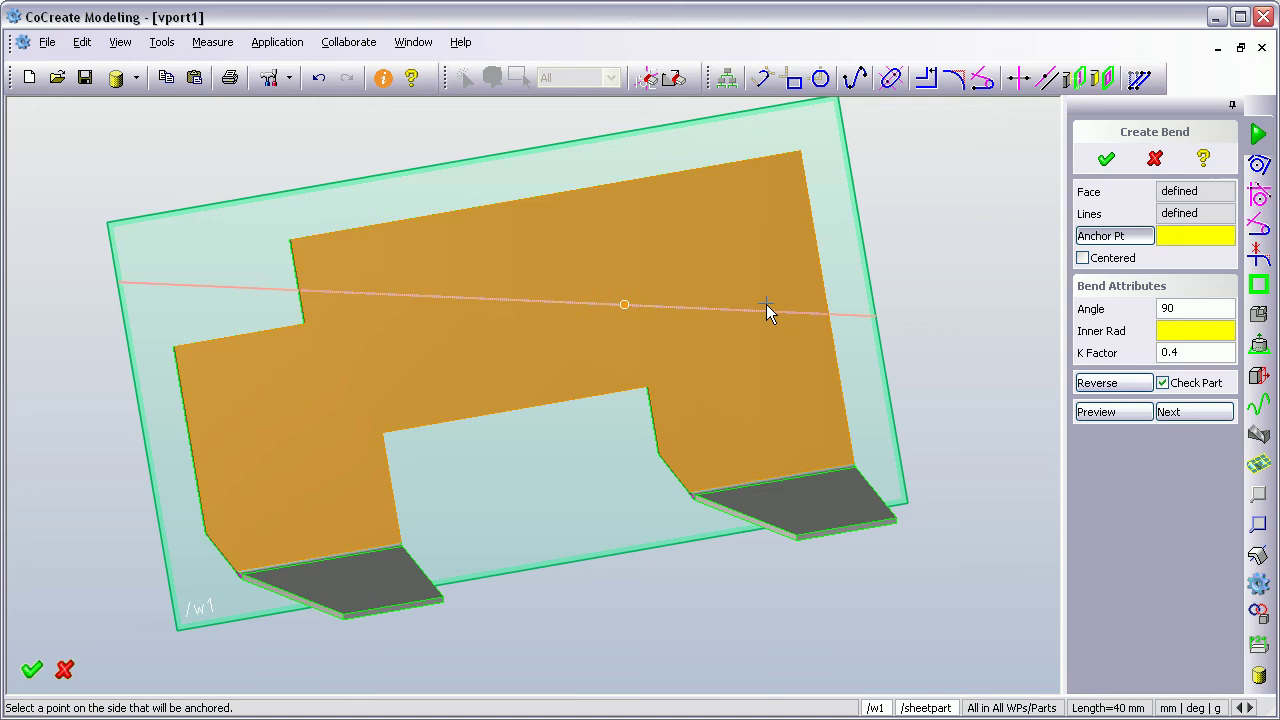
left_click(732, 362)
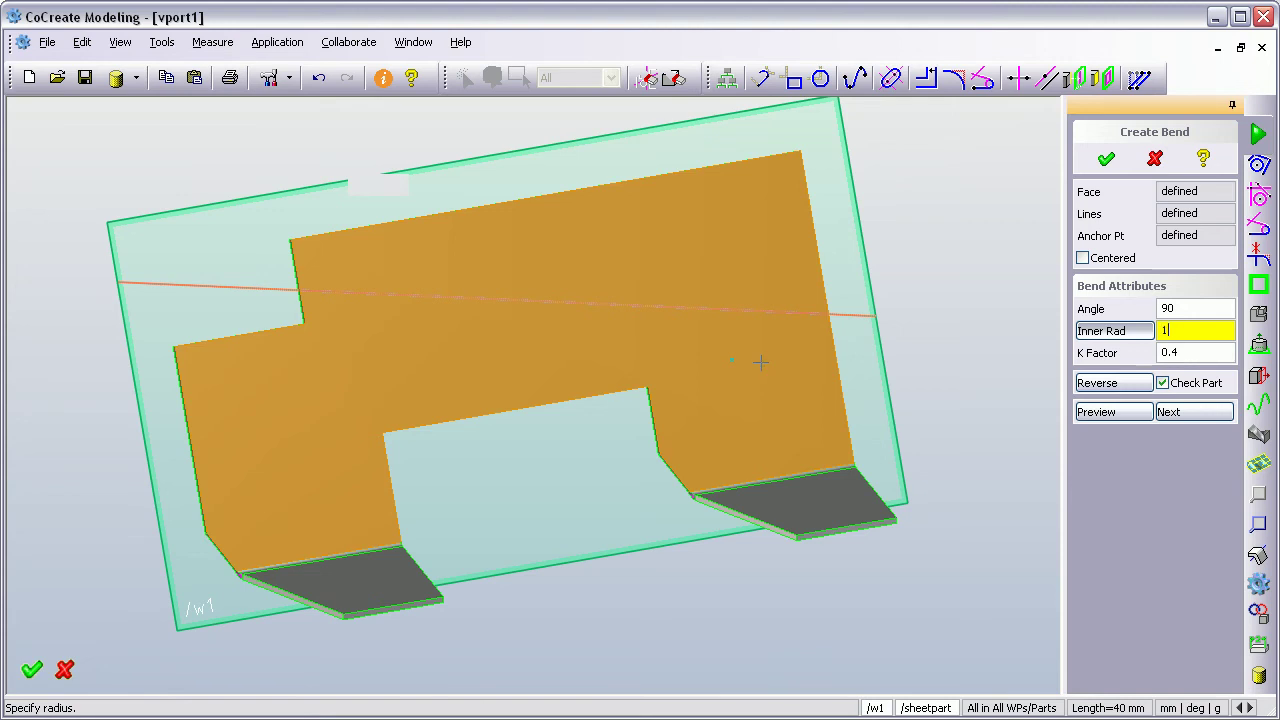
key("Return")
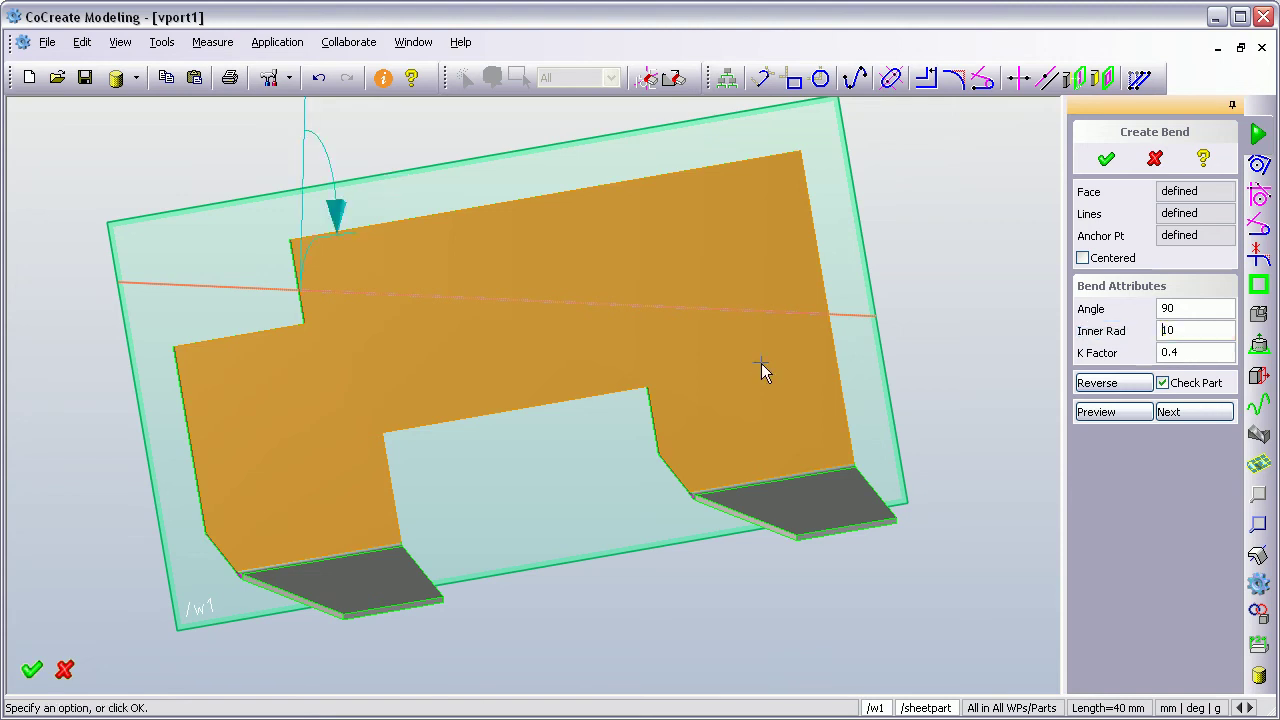
middle_click_drag(709, 406, 481, 582)
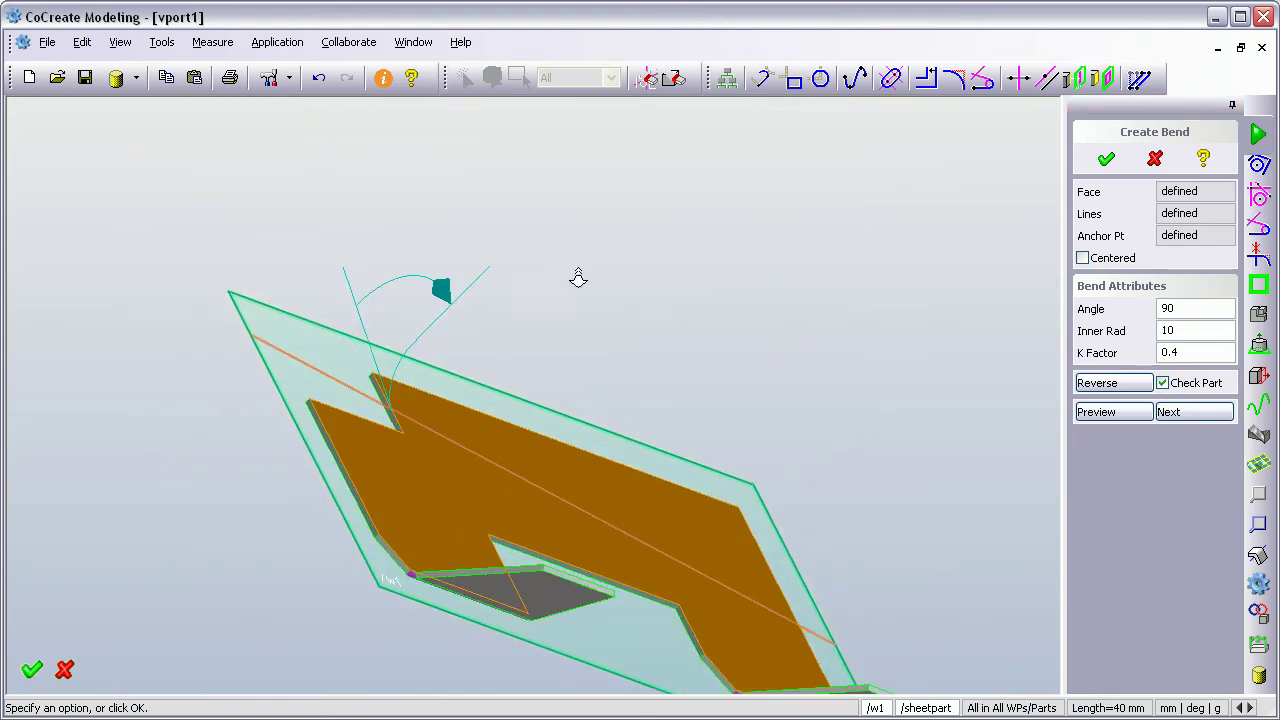
scroll(580, 277, "up", 3)
middle_click_drag(573, 590, 651, 466, "shift")
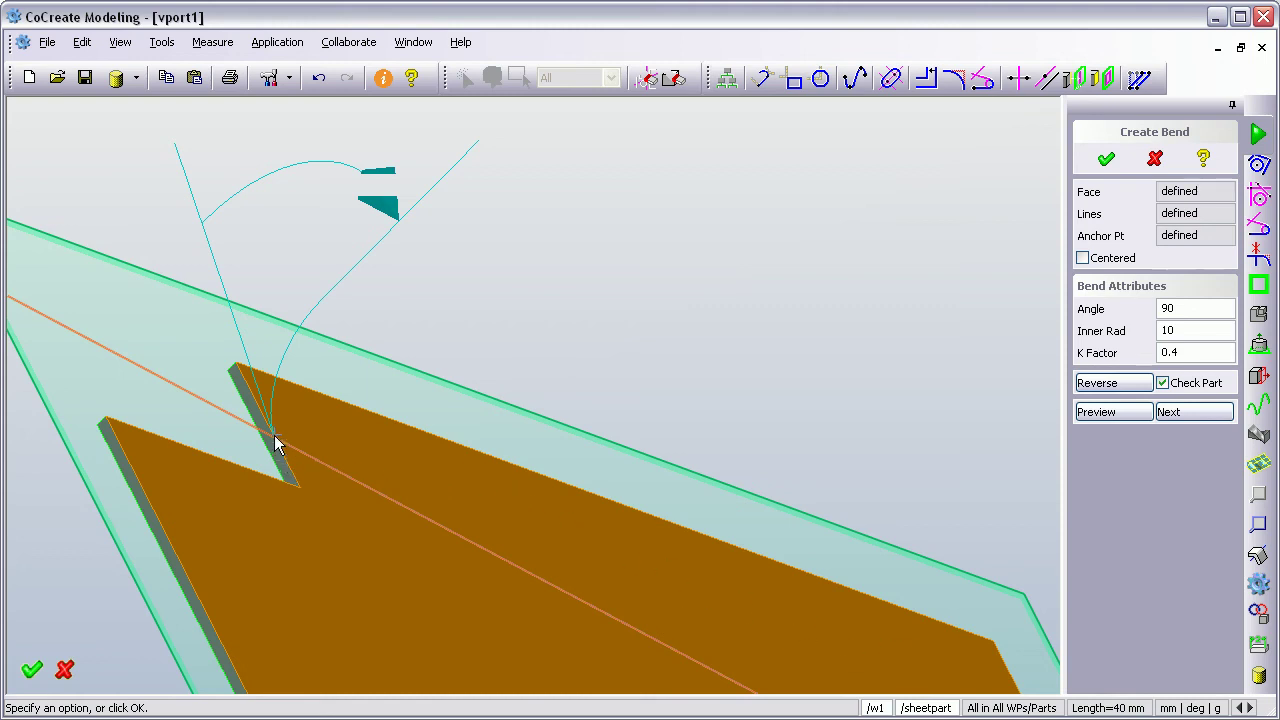
Step: Set the bend angle to 75° and the inner radius to 5 mm
left_click(1183, 309)
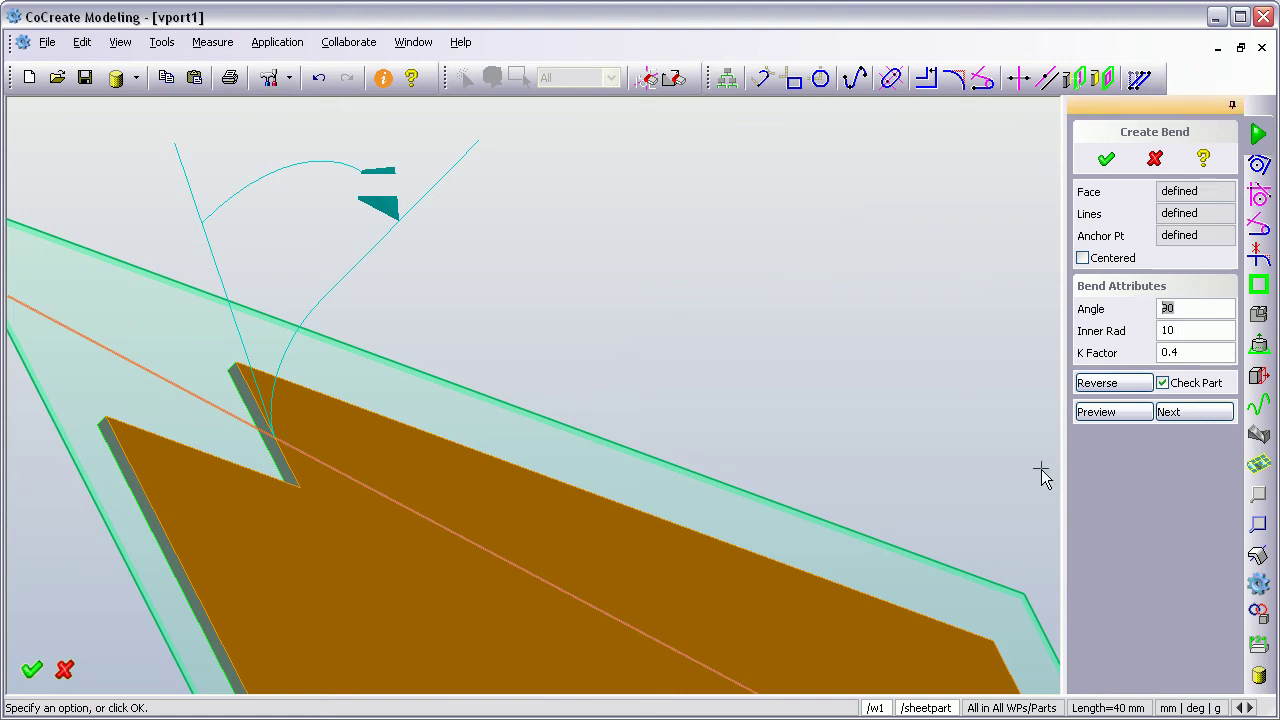
type("75")
key("Return")
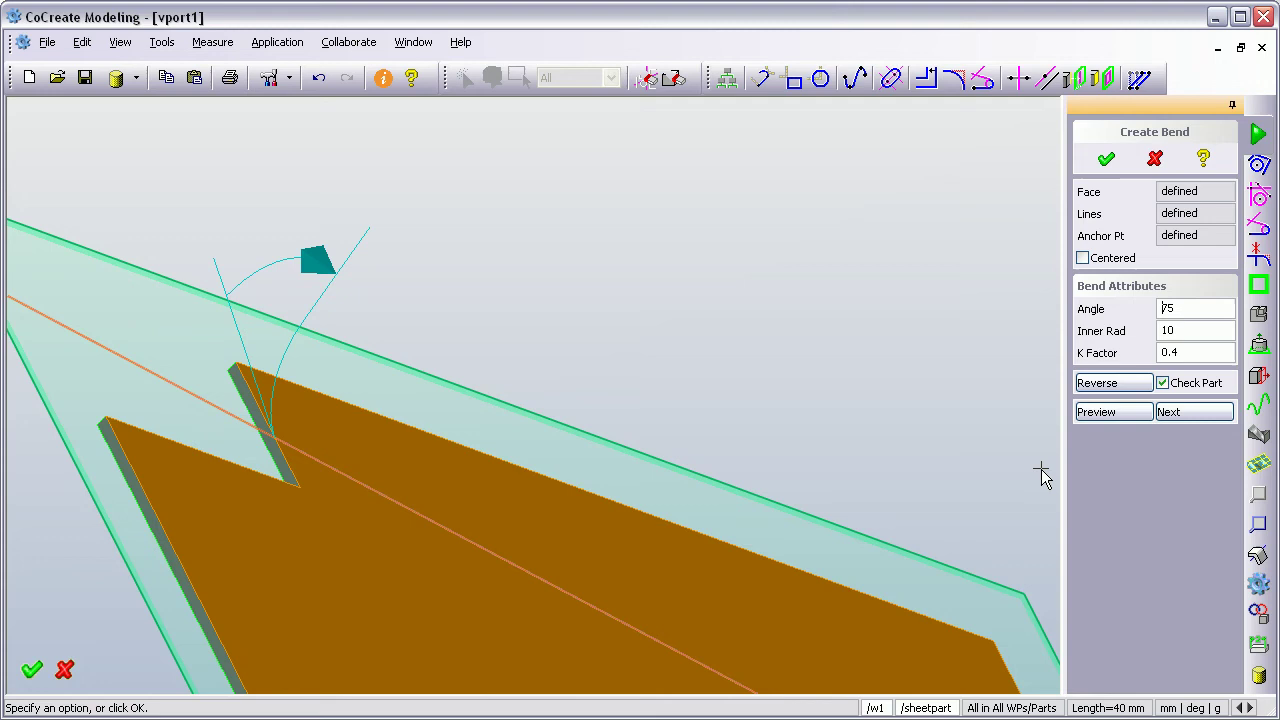
left_click(1183, 330)
type("5")
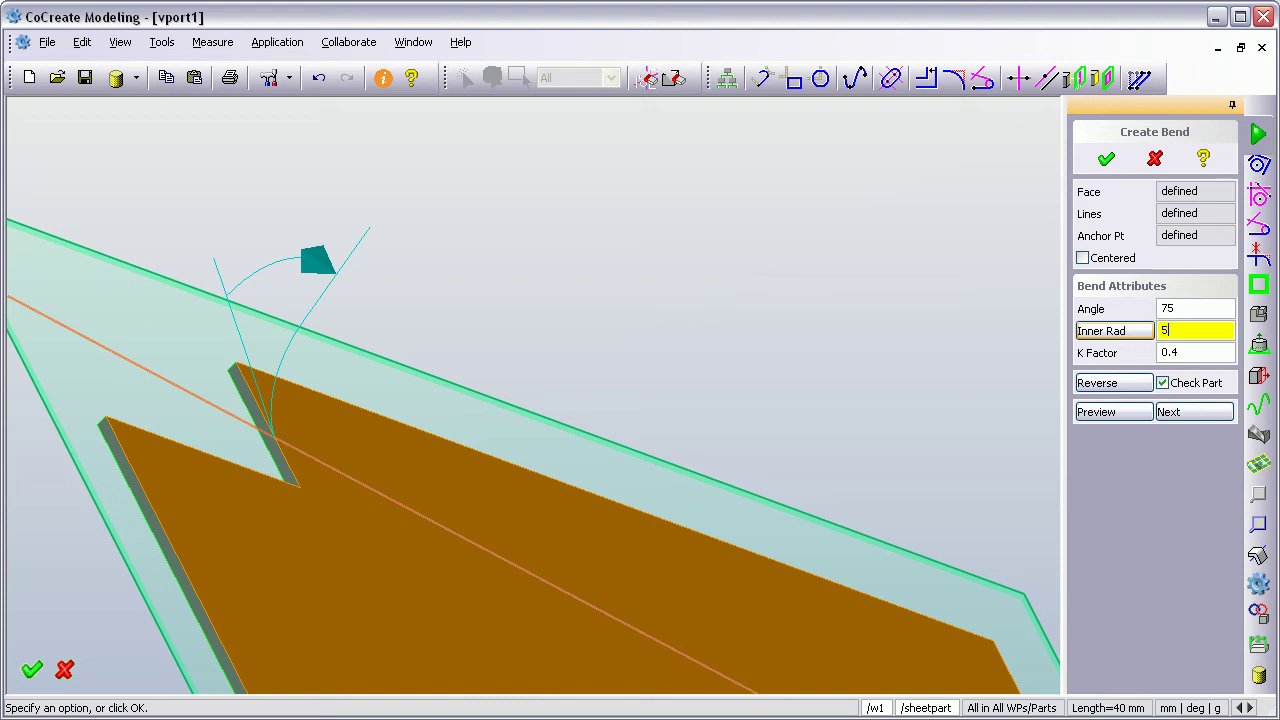
key("Return")
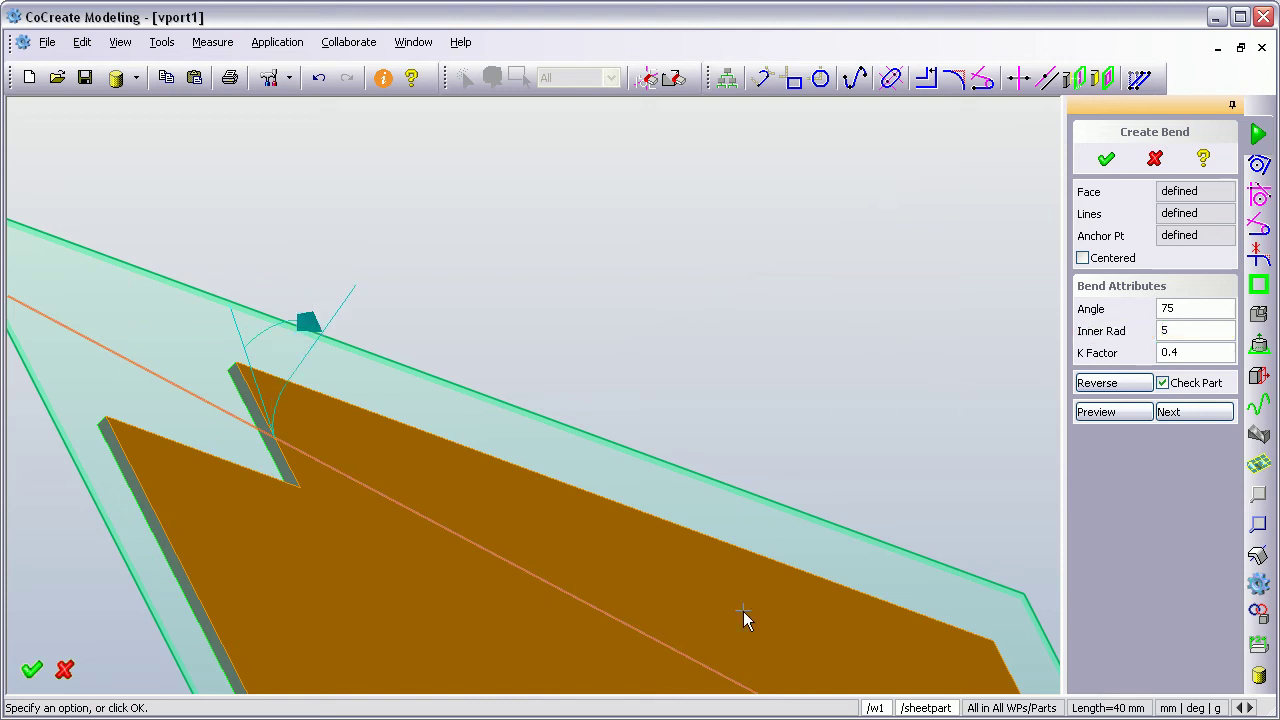
Step: Preview the 75° bend on the part, inspect it, and apply it
middle_click_drag(743, 611, 684, 474)
scroll(711, 531, "down", 2)
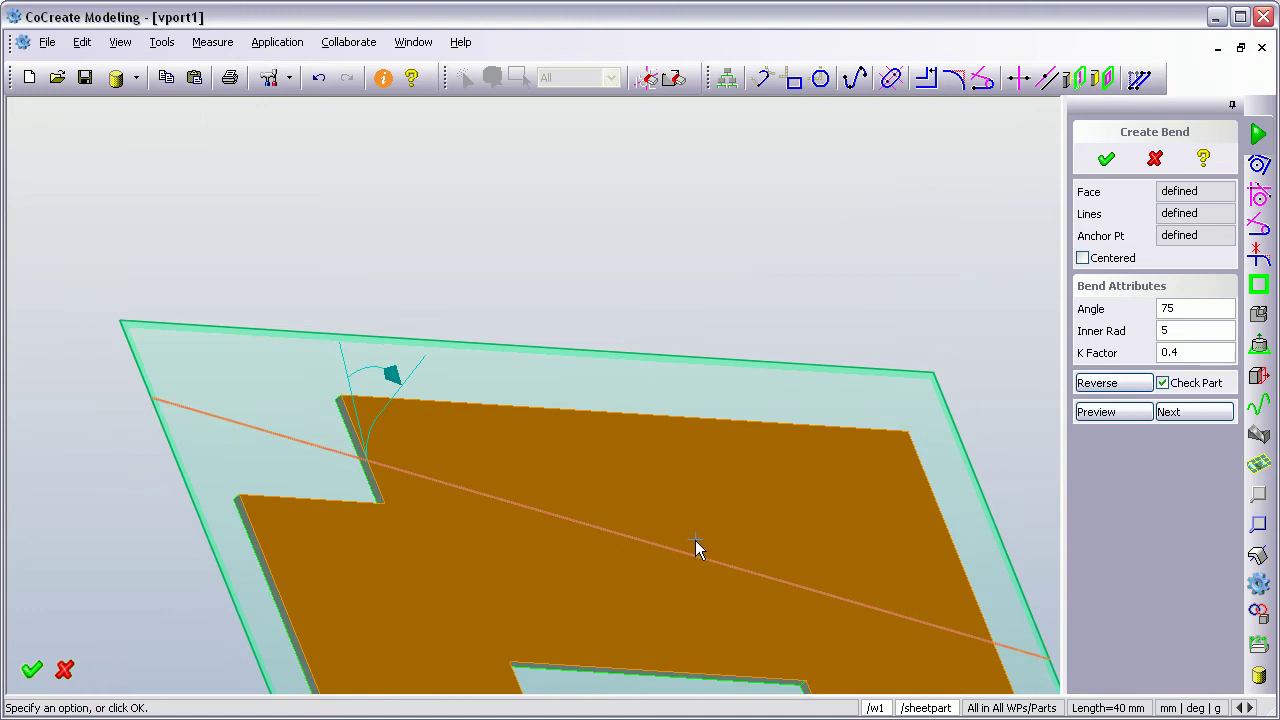
middle_click_drag(697, 546, 634, 420)
left_click(1112, 413)
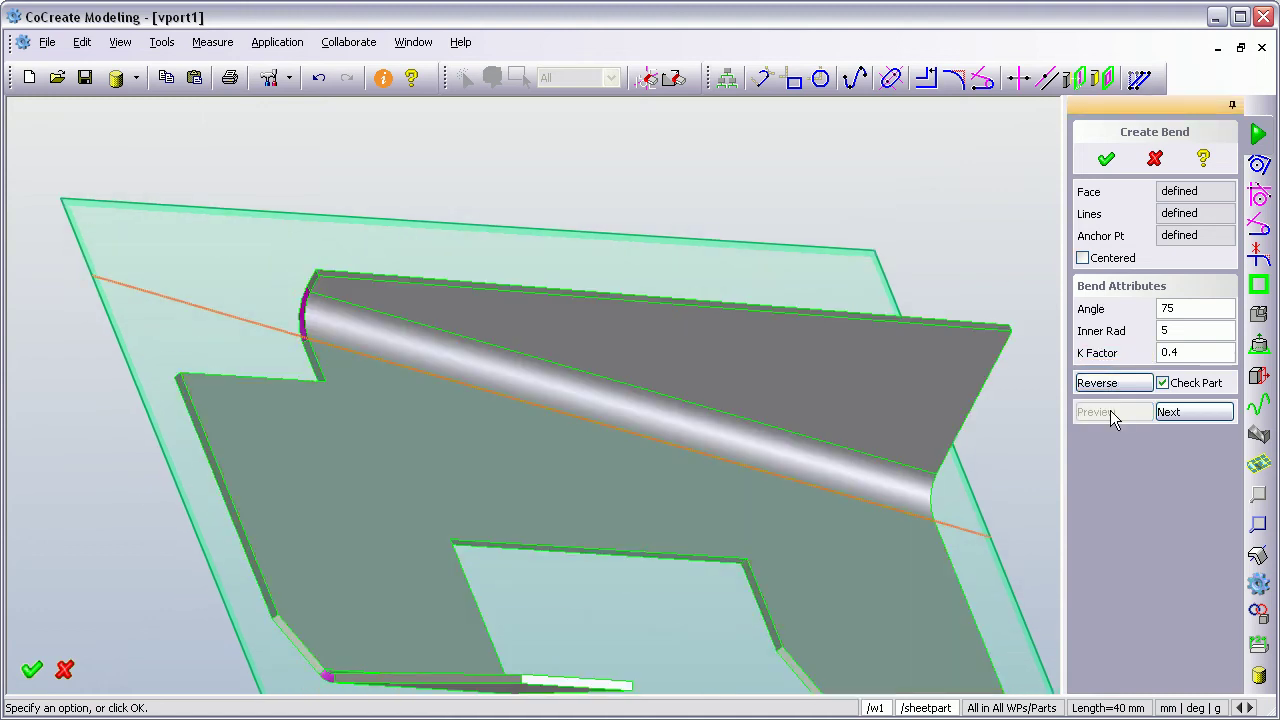
middle_click_drag(590, 500, 549, 466)
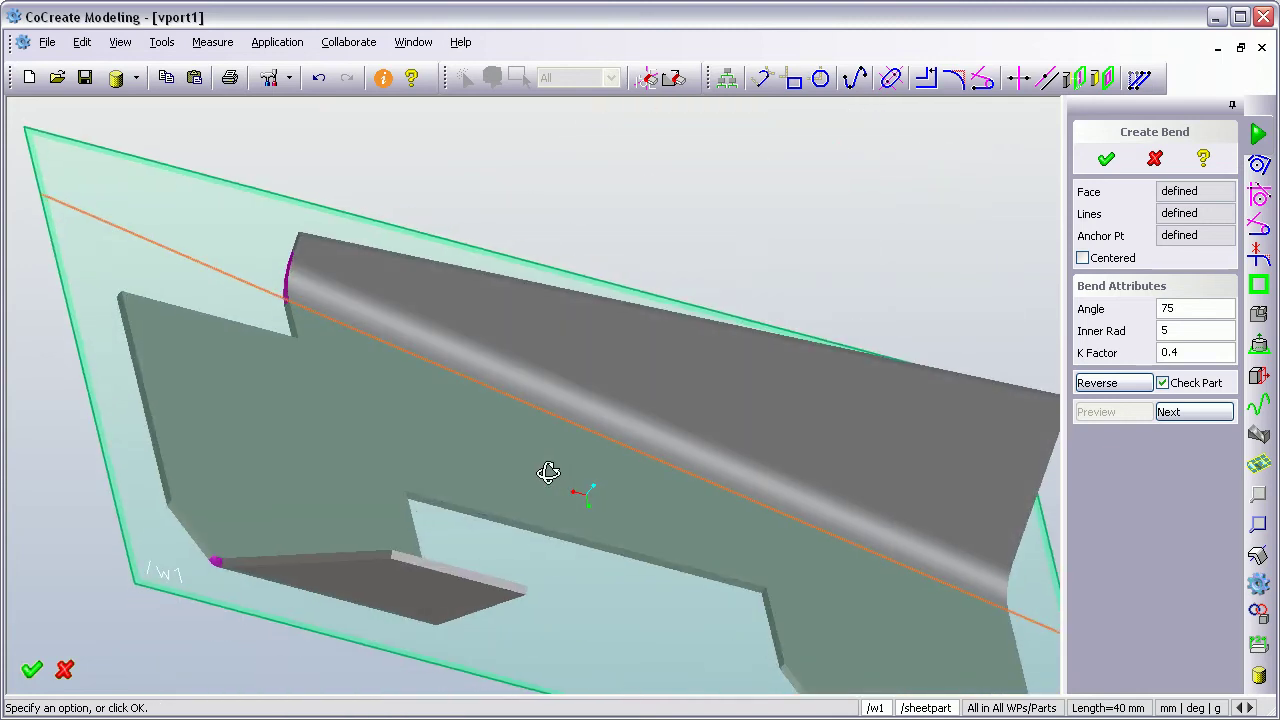
left_click(1106, 160)
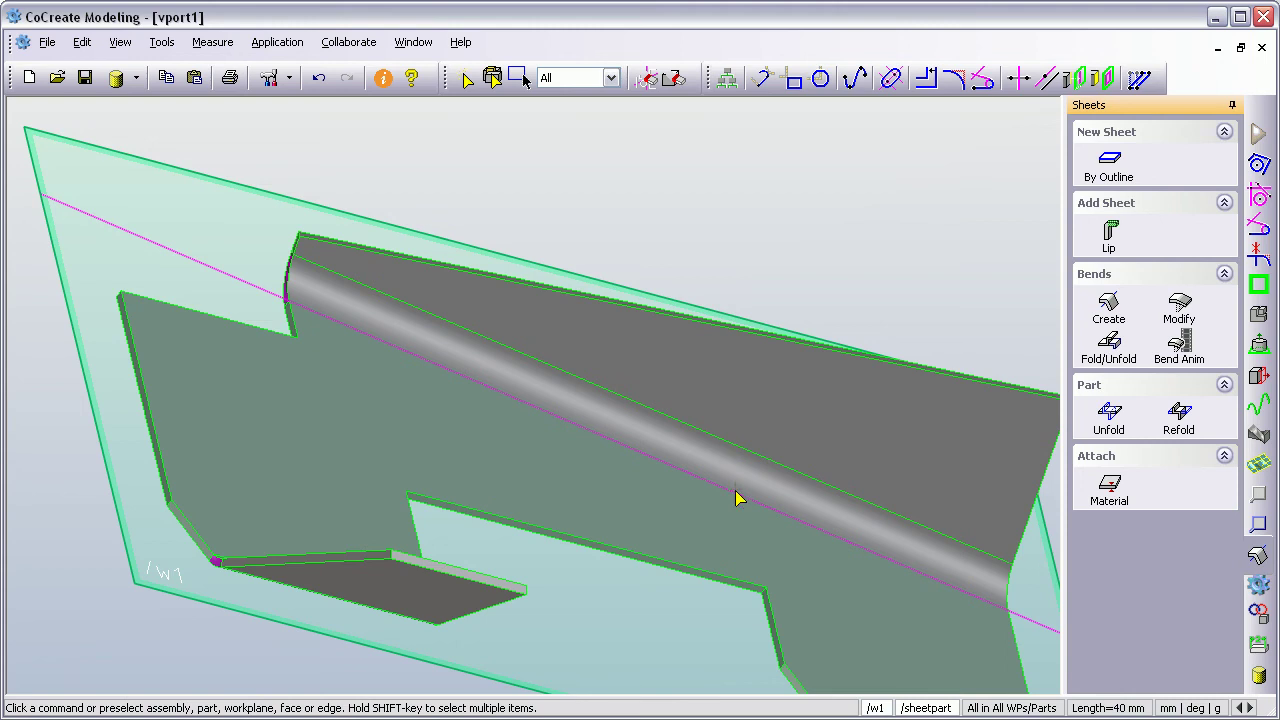
Step: Delete the workplane /w1 from the model
scroll(737, 423, "down", 3)
middle_click_drag(665, 505, 543, 423)
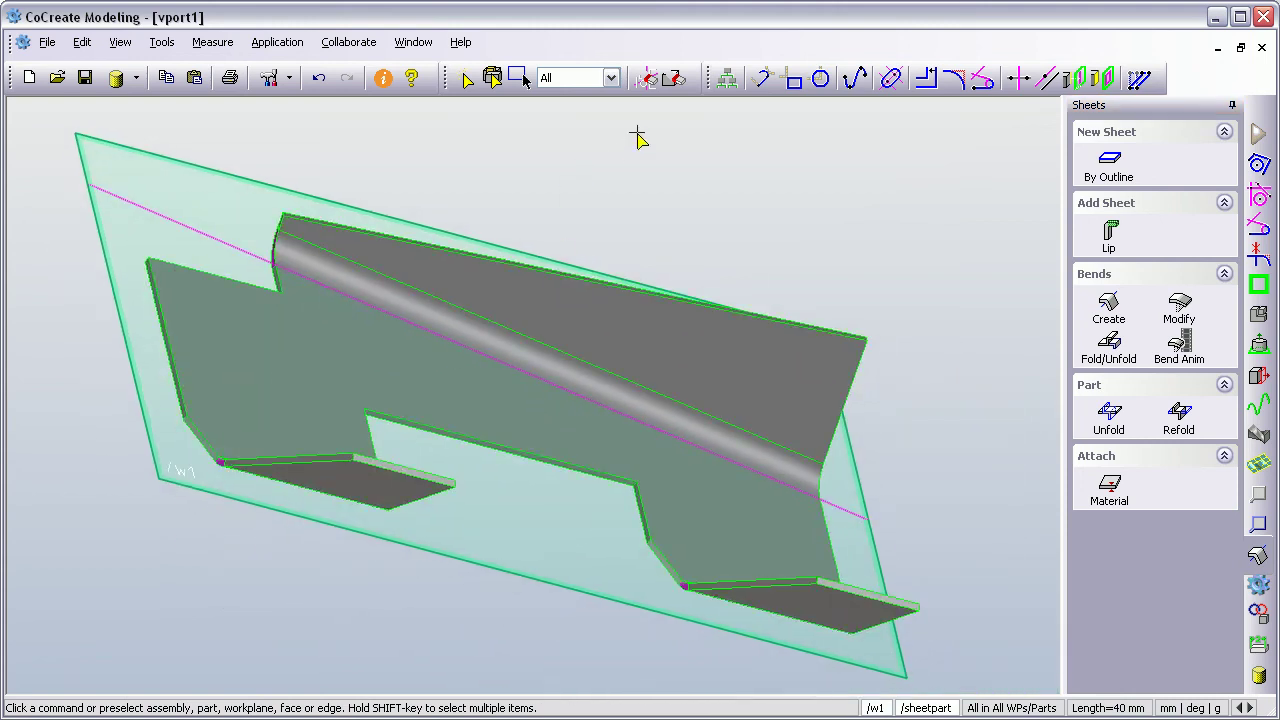
left_click(672, 78)
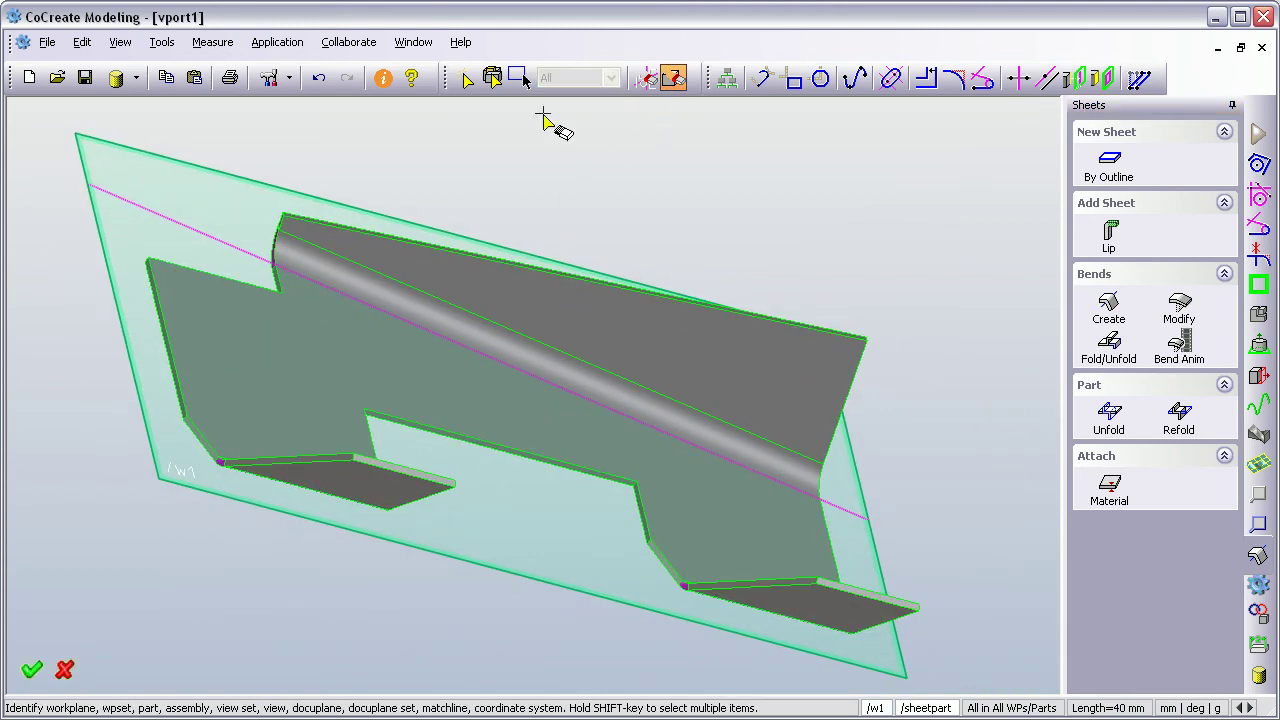
left_click(329, 207)
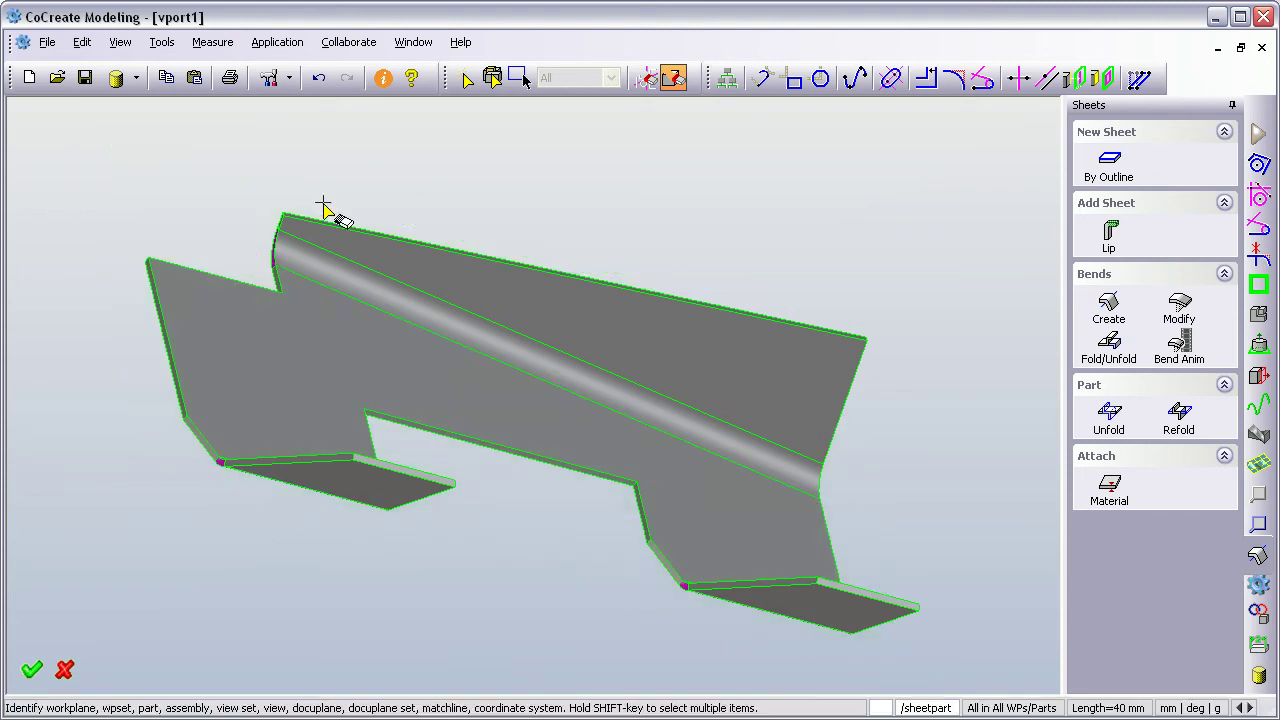
Step: Unfold the sheet-metal part flat around its base face
middle_click_drag(755, 465, 789, 329)
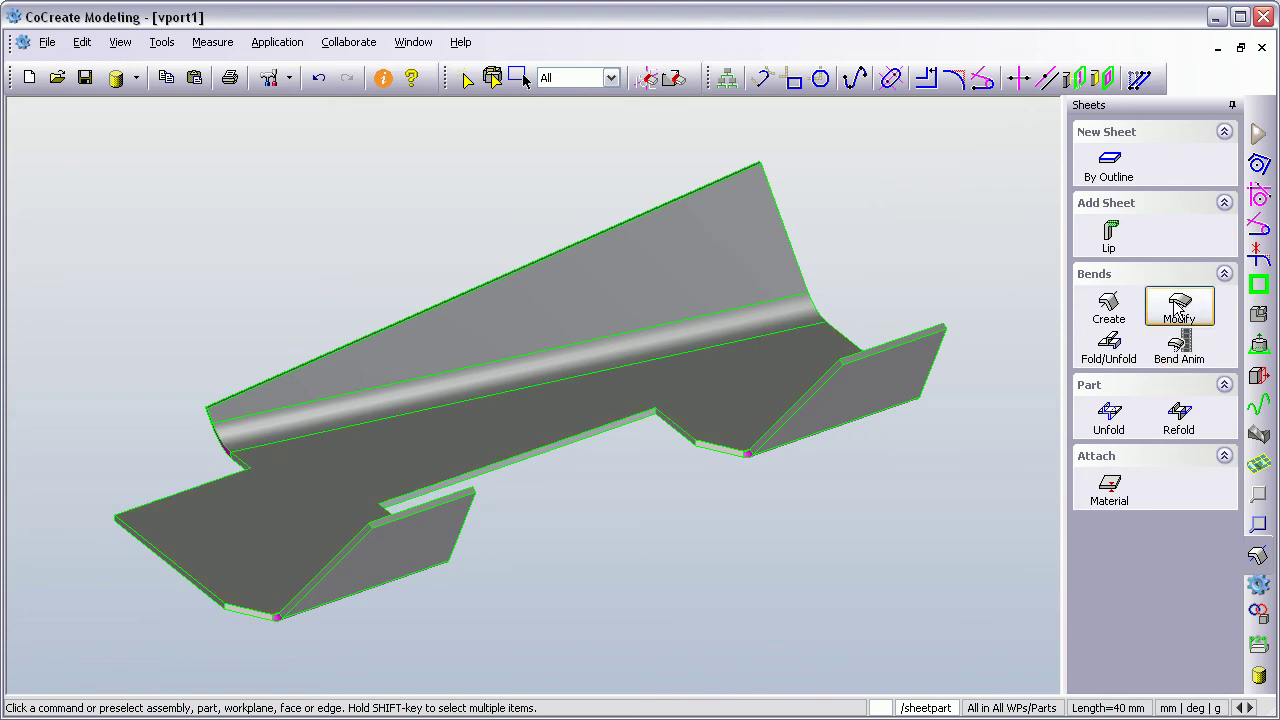
left_click(1130, 360)
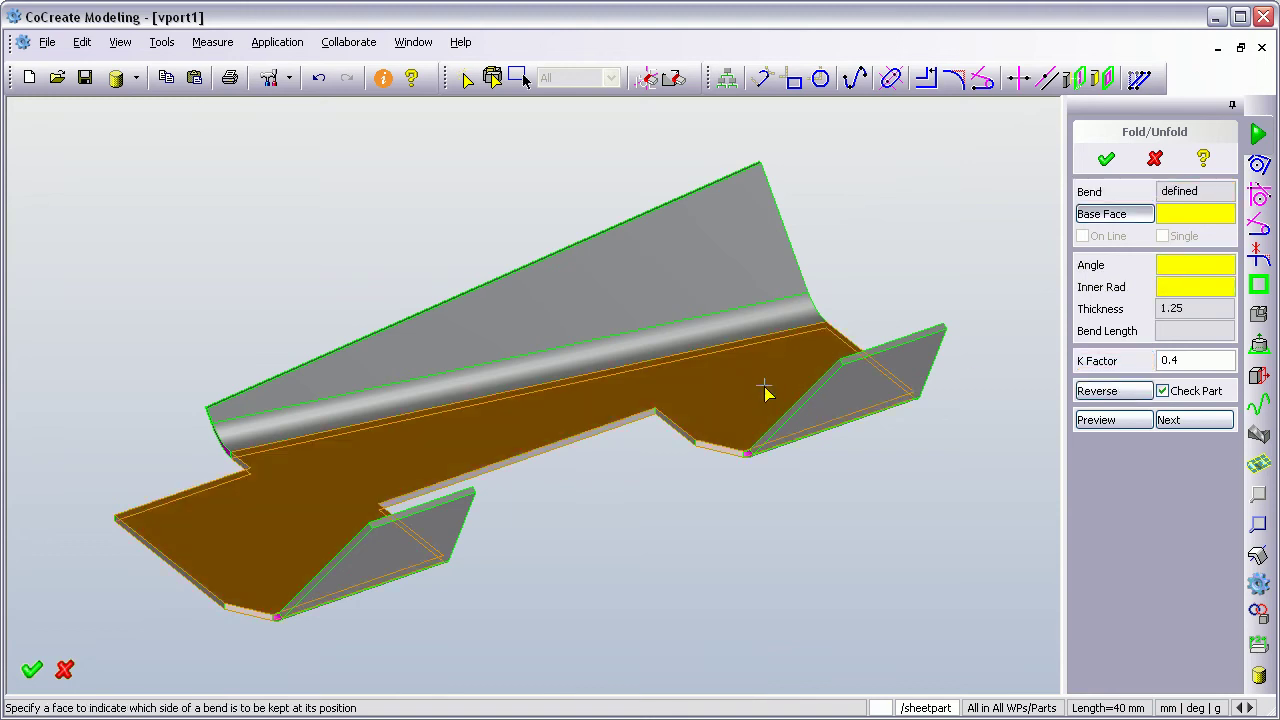
left_click(1155, 159)
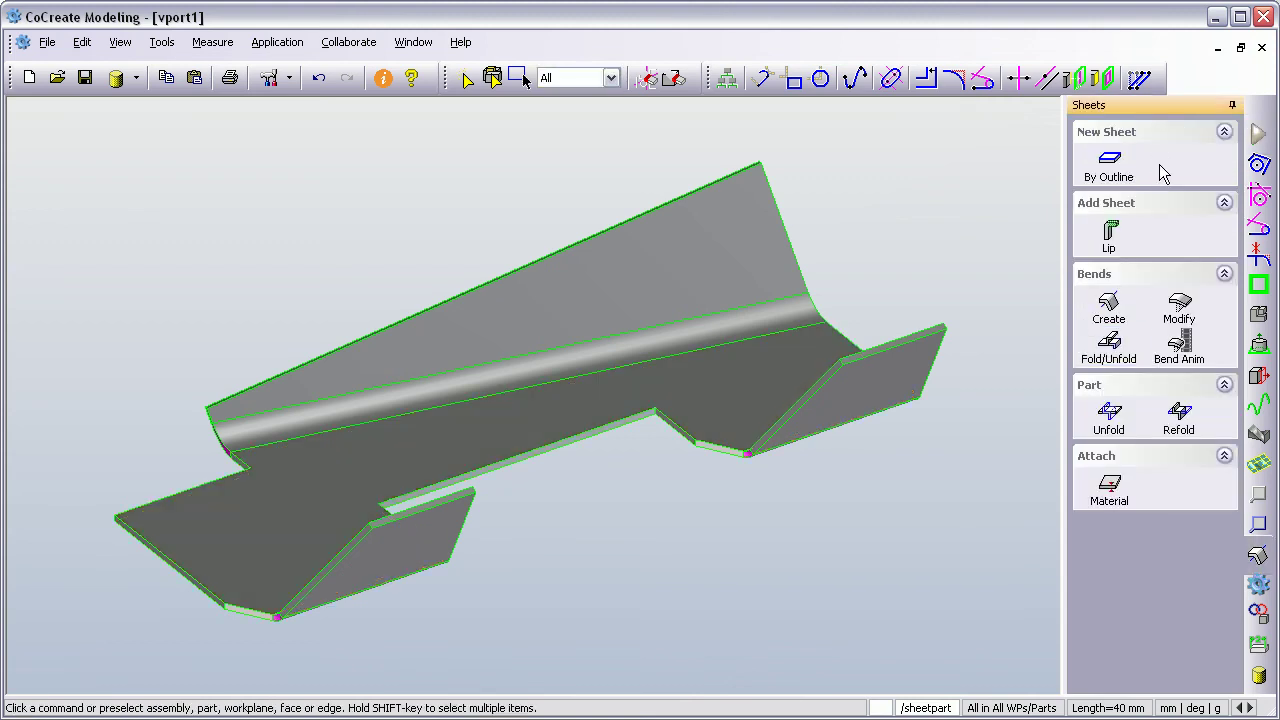
left_click(1107, 422)
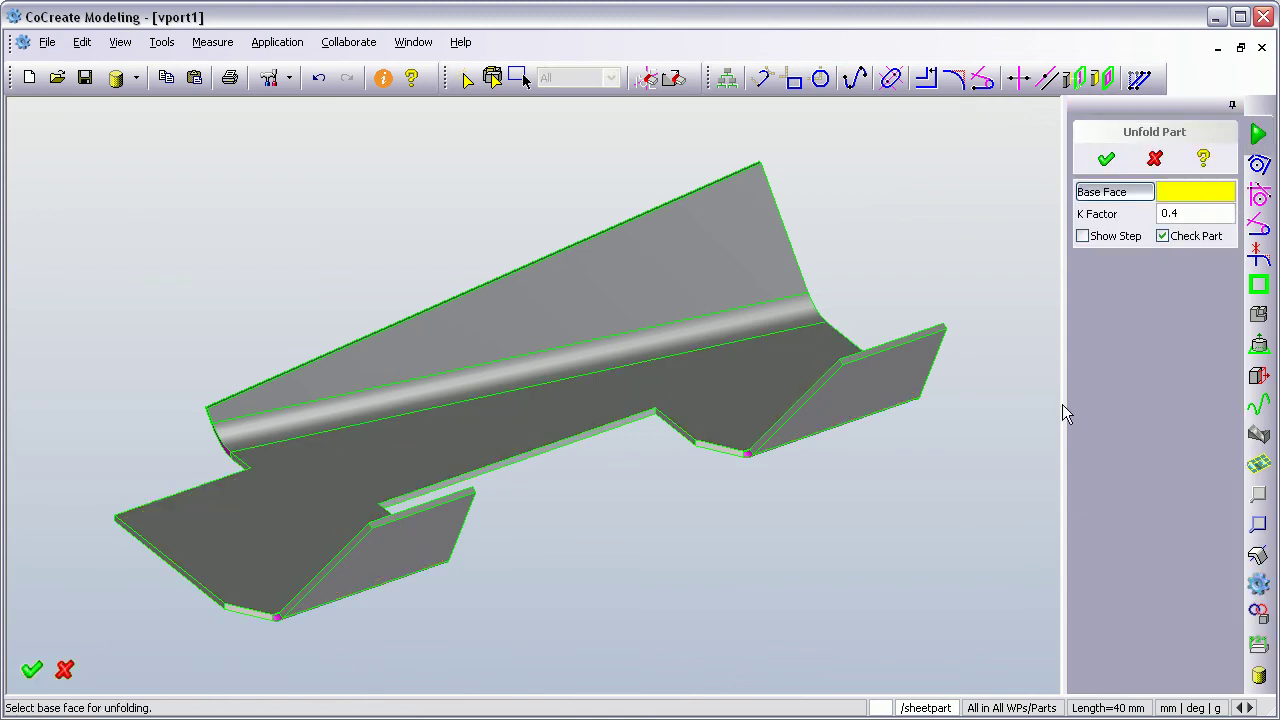
left_click(702, 378)
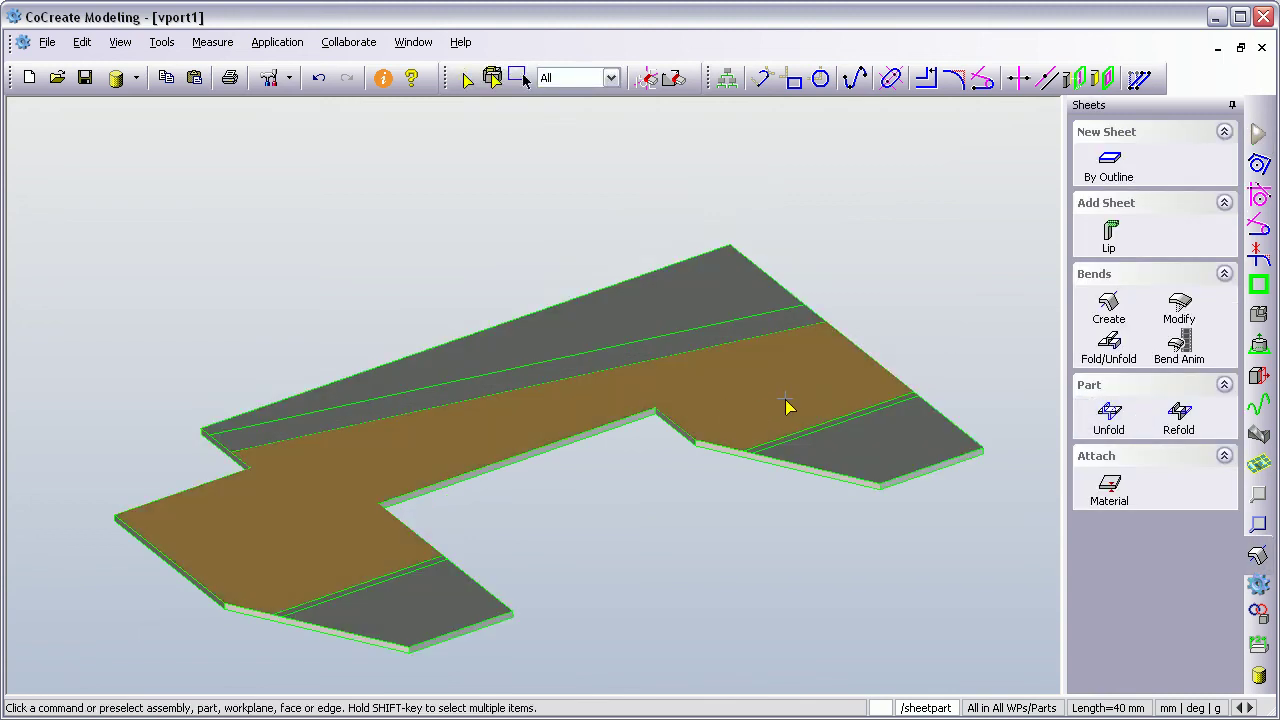
Step: View the flat pattern face-on using View by Face and centre it
right_click(922, 208)
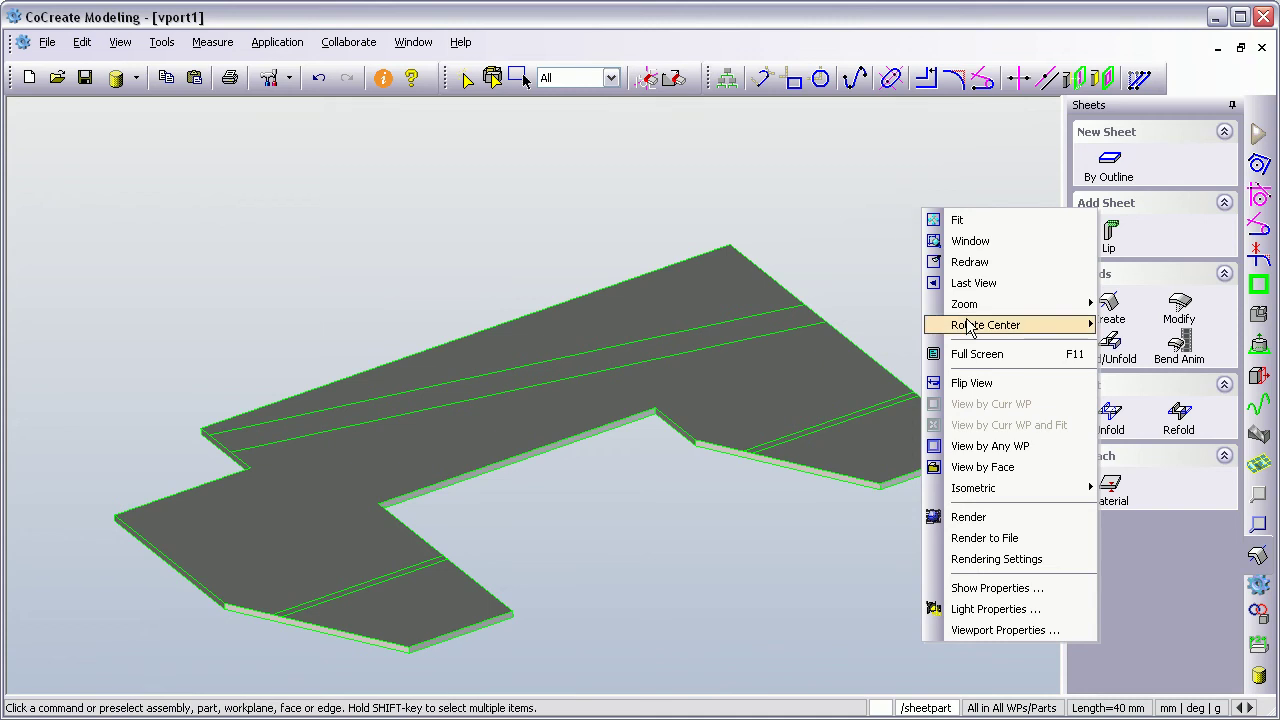
left_click(978, 466)
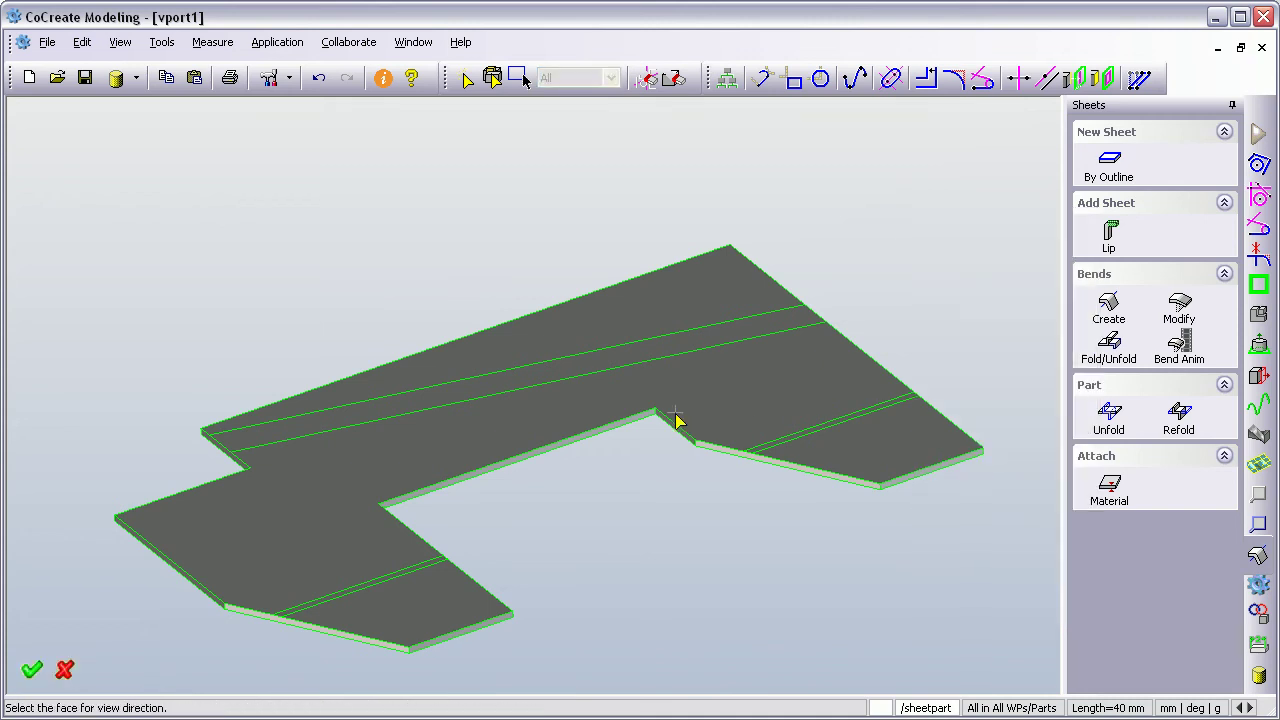
left_click(697, 383)
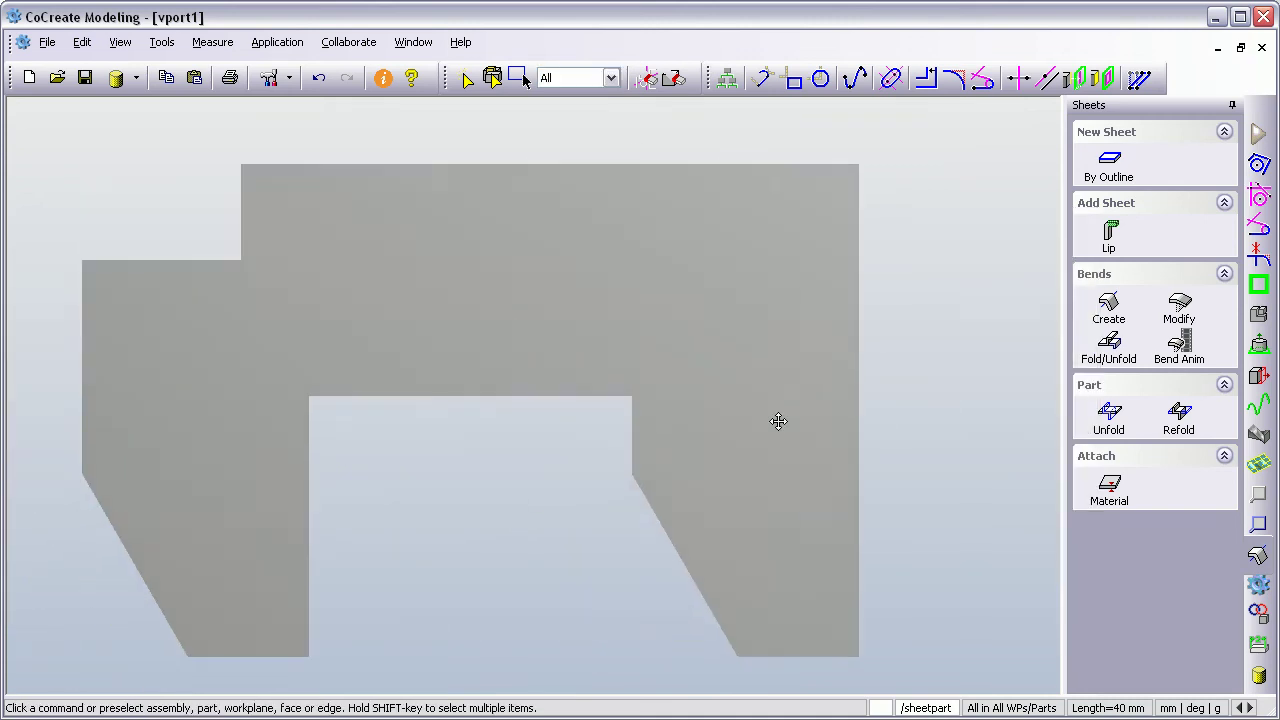
middle_click_drag(778, 421, 857, 420)
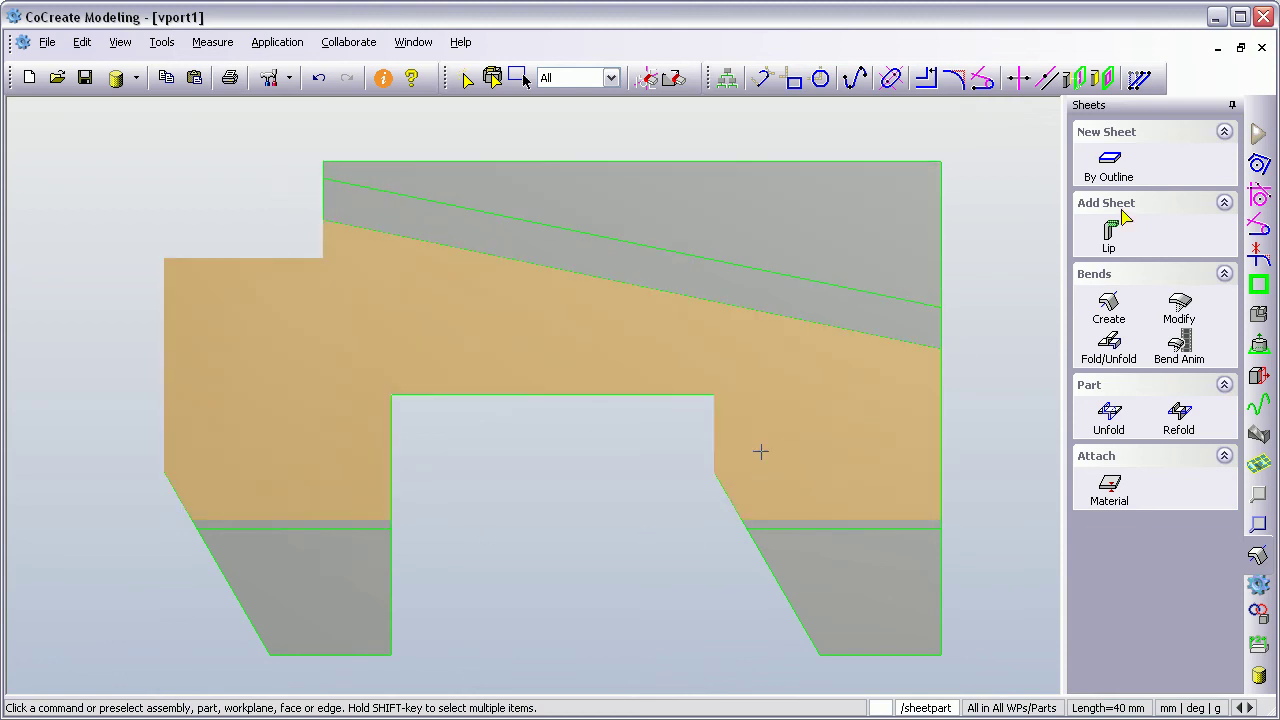
Step: Refold the flat pattern back into the bent /sheetpart
left_click(1178, 416)
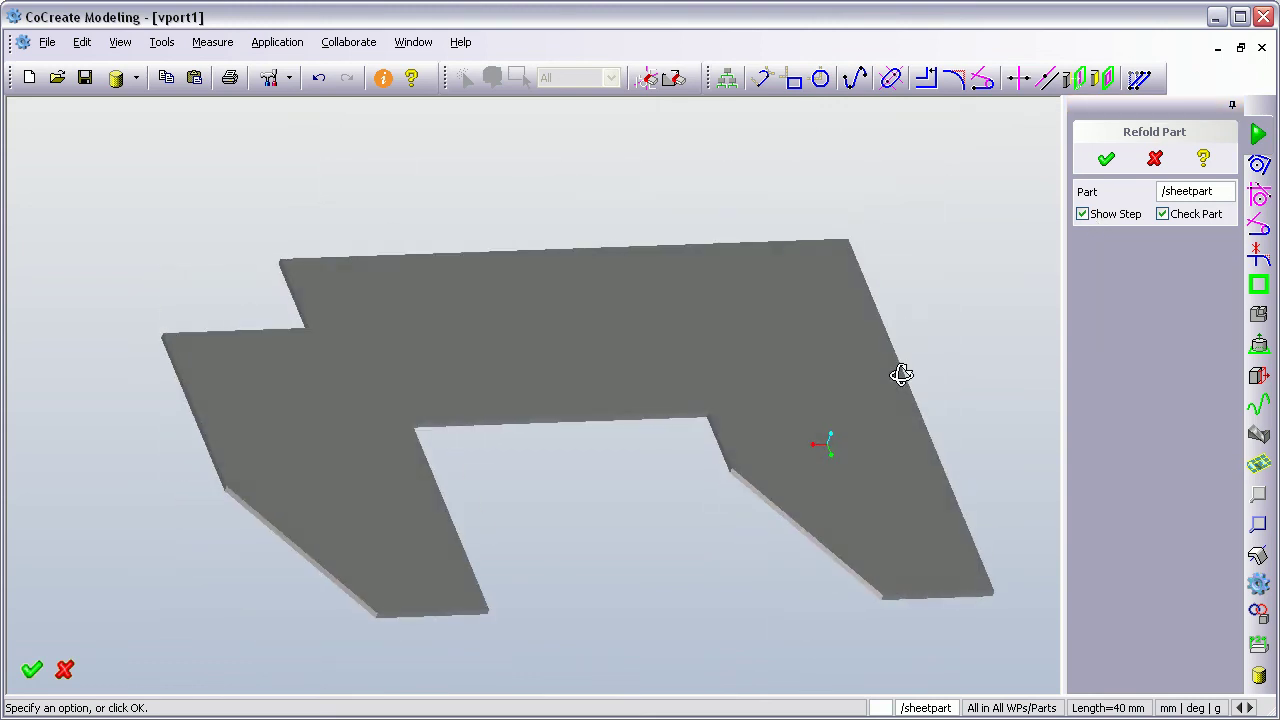
left_click(1106, 161)
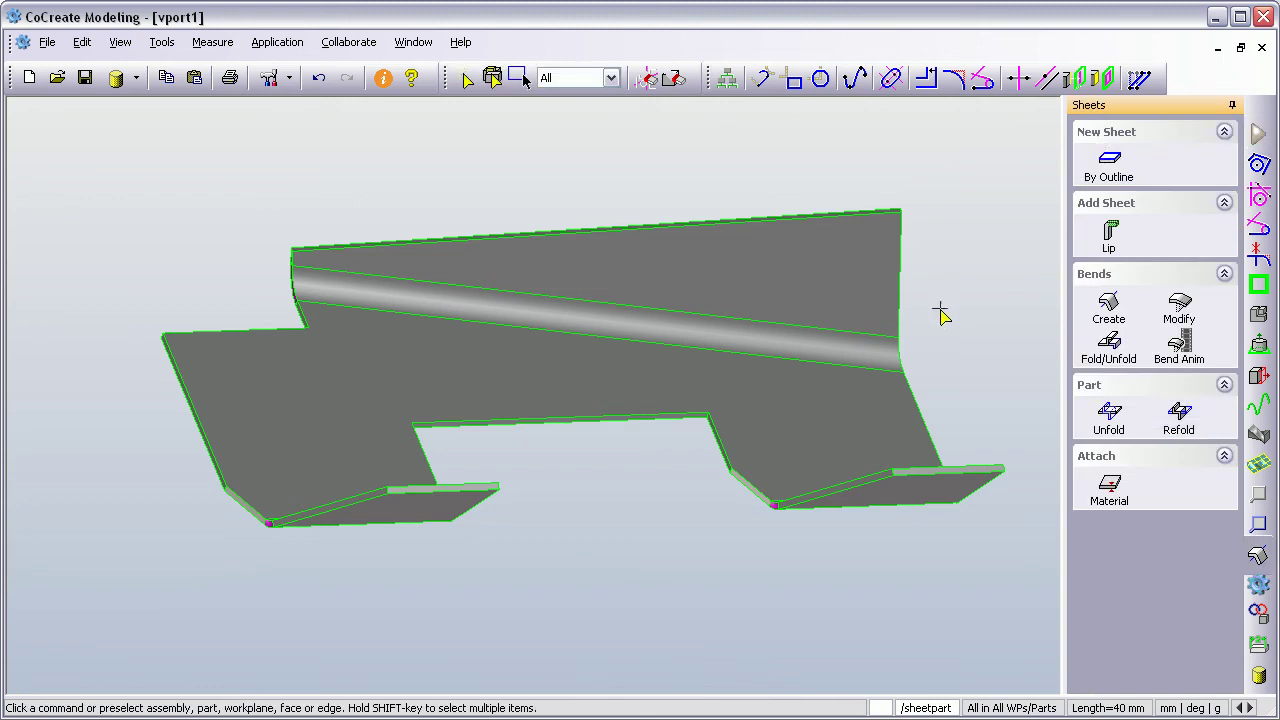
scroll(755, 408, "up", 2)
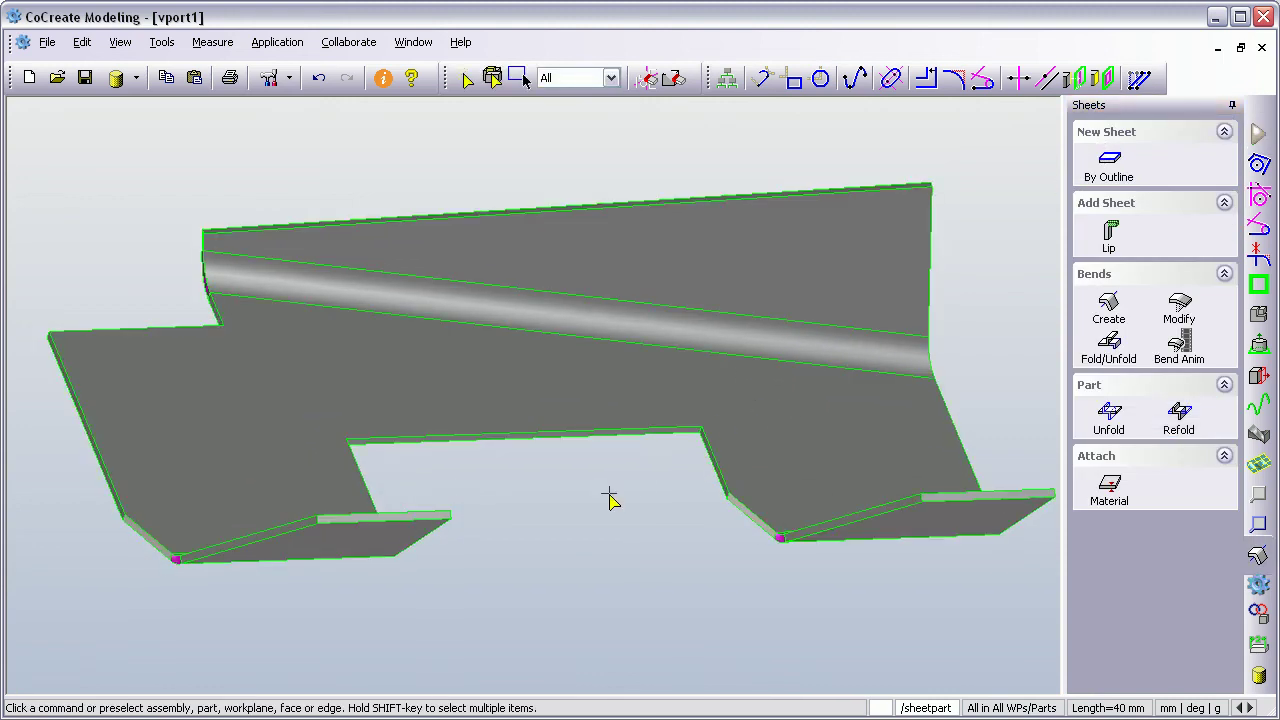
middle_click_drag(893, 455, 775, 397)
Step: Zoom and orbit in to inspect the magenta bend corners up close
scroll(586, 220, "up", 5)
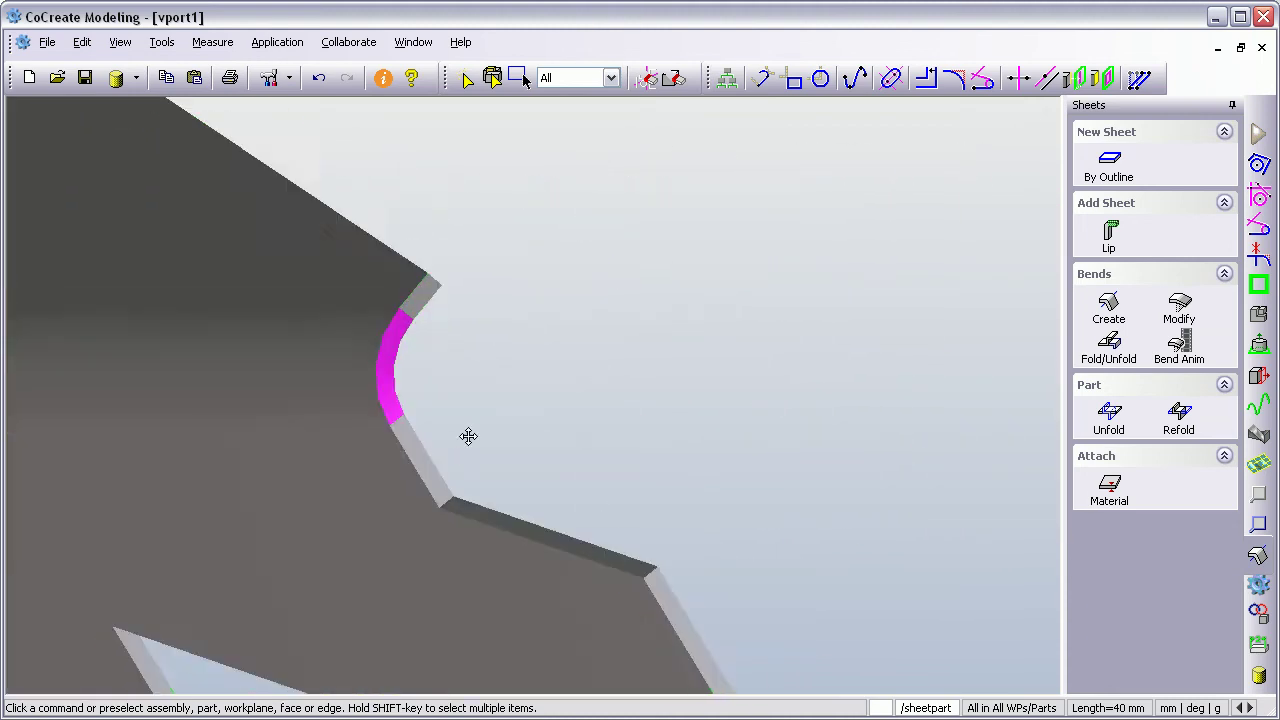
scroll(702, 215, "up", 2)
middle_click_drag(689, 420, 663, 383)
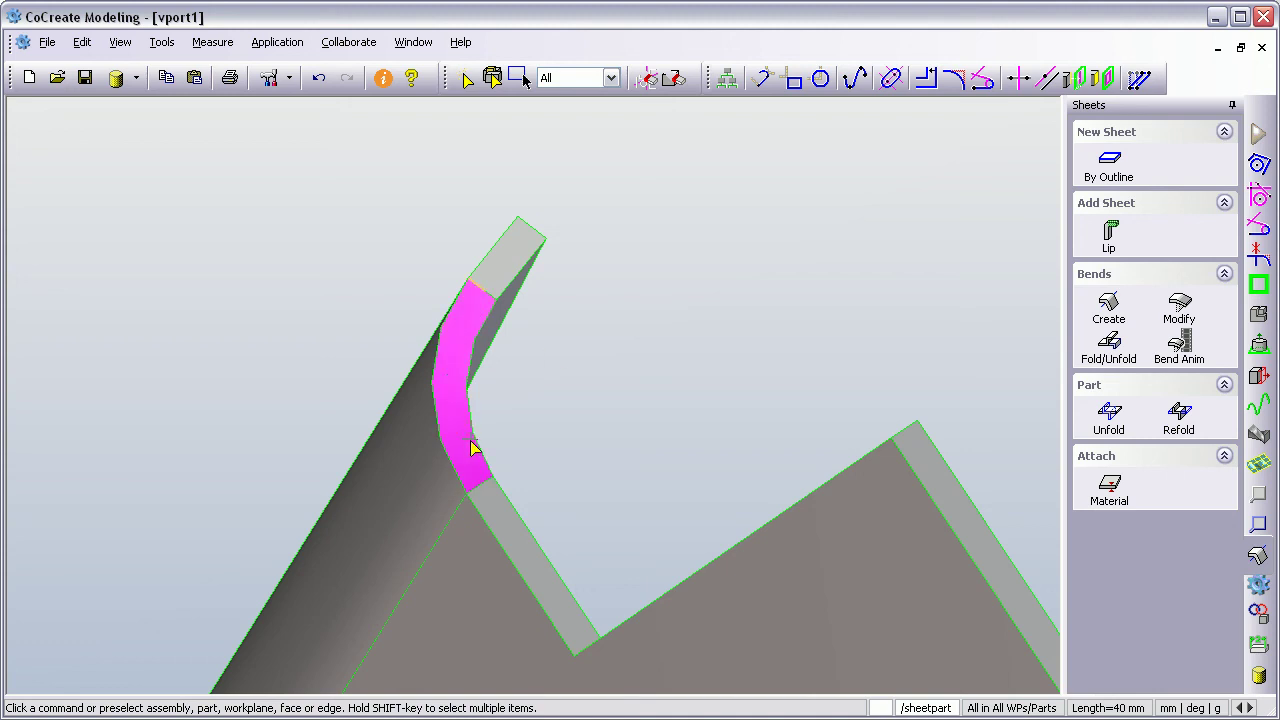
middle_click_drag(623, 527, 397, 586)
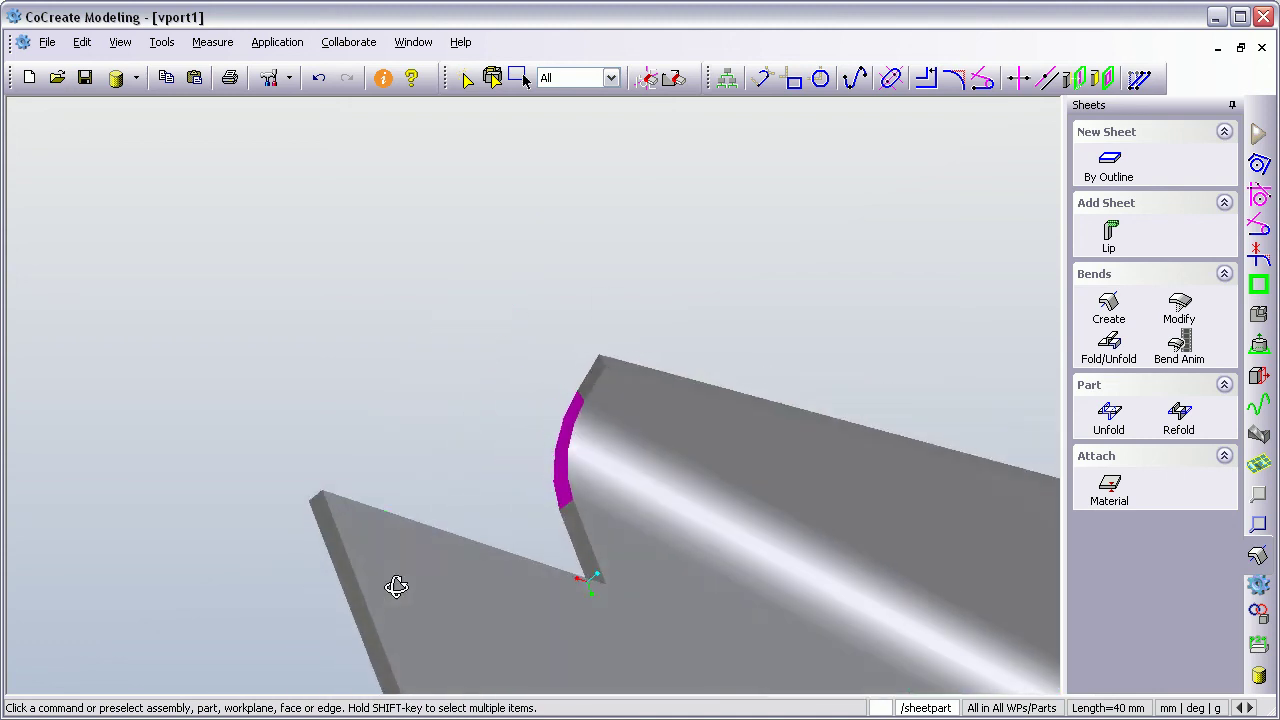
middle_click_drag(570, 597, 700, 491)
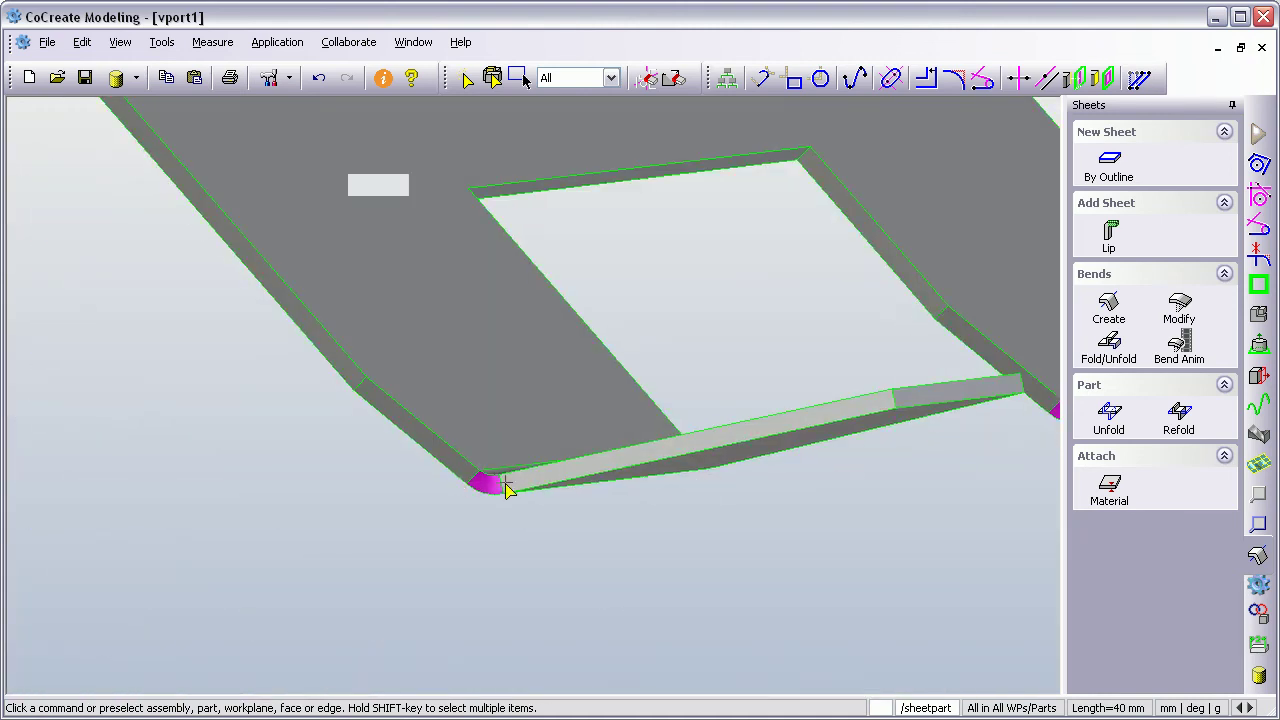
middle_click_drag(518, 382, 679, 425)
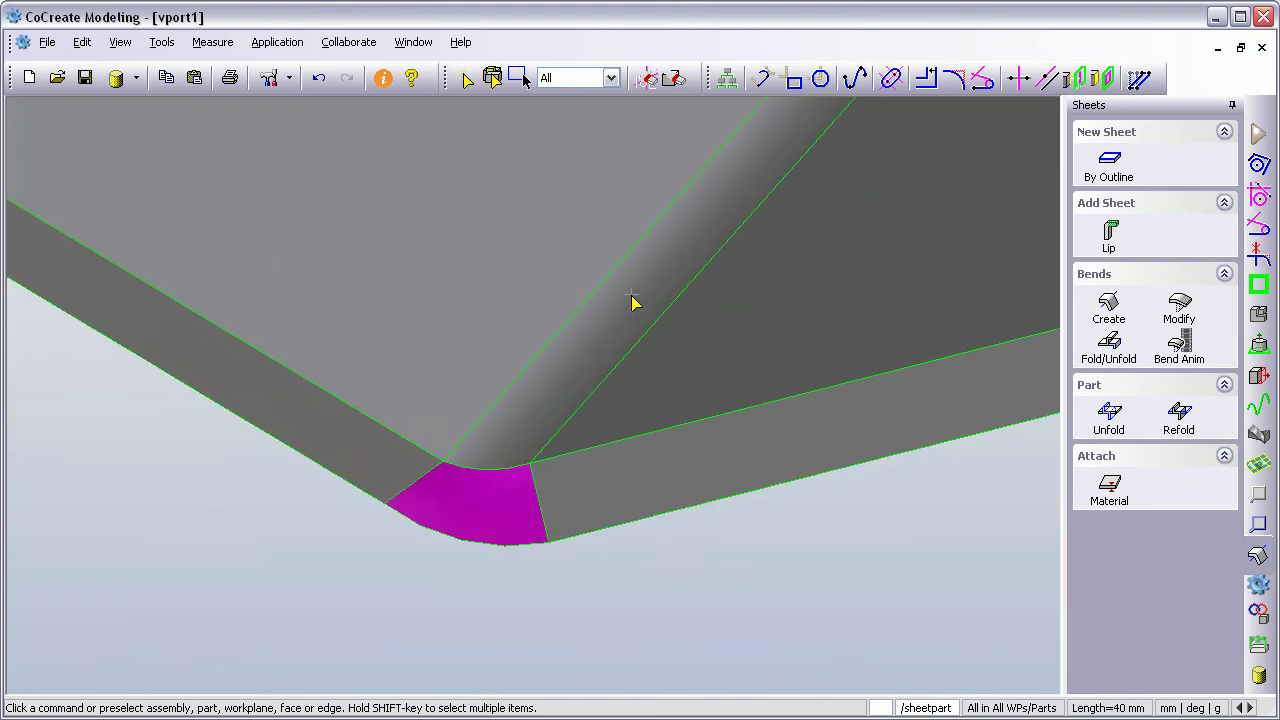
mouse_move(632, 302)
middle_mouse_down()
mouse_move(626, 463)
mouse_move(660, 497)
mouse_move(647, 296)
middle_mouse_up()
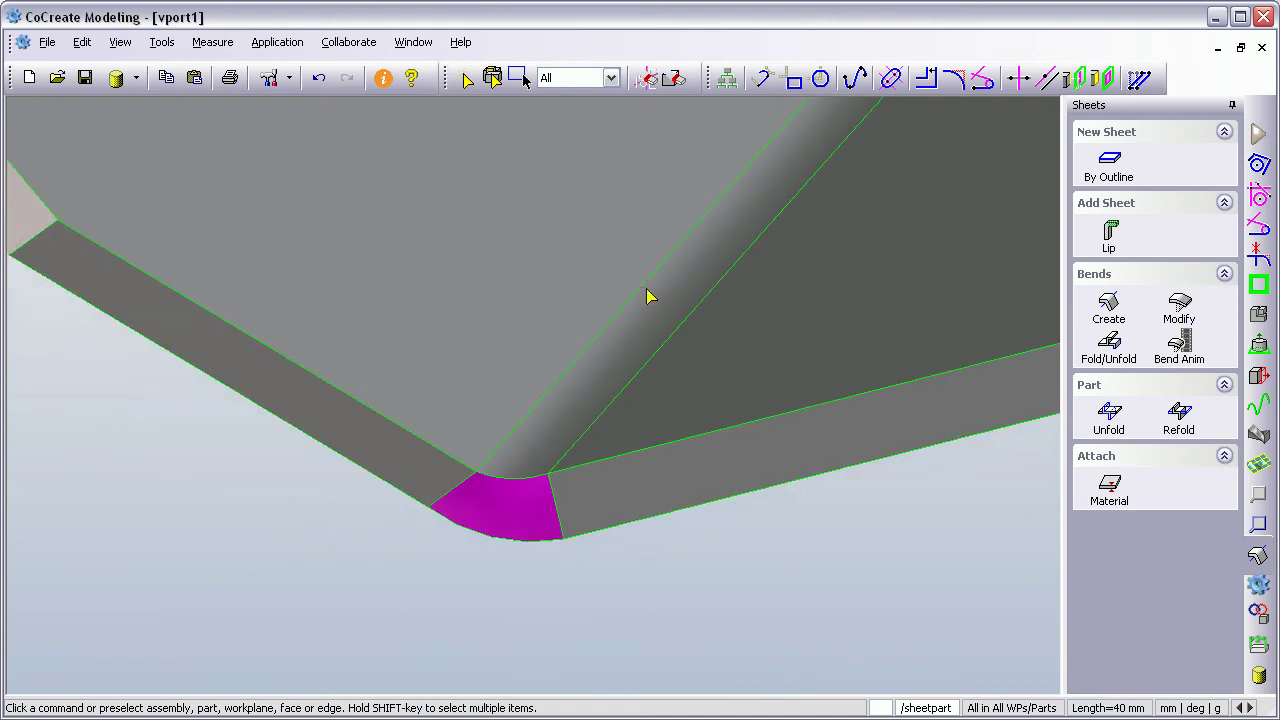
Step: Fit the whole part in the viewport and orbit it to a new angle
right_click(886, 622)
left_click(945, 200)
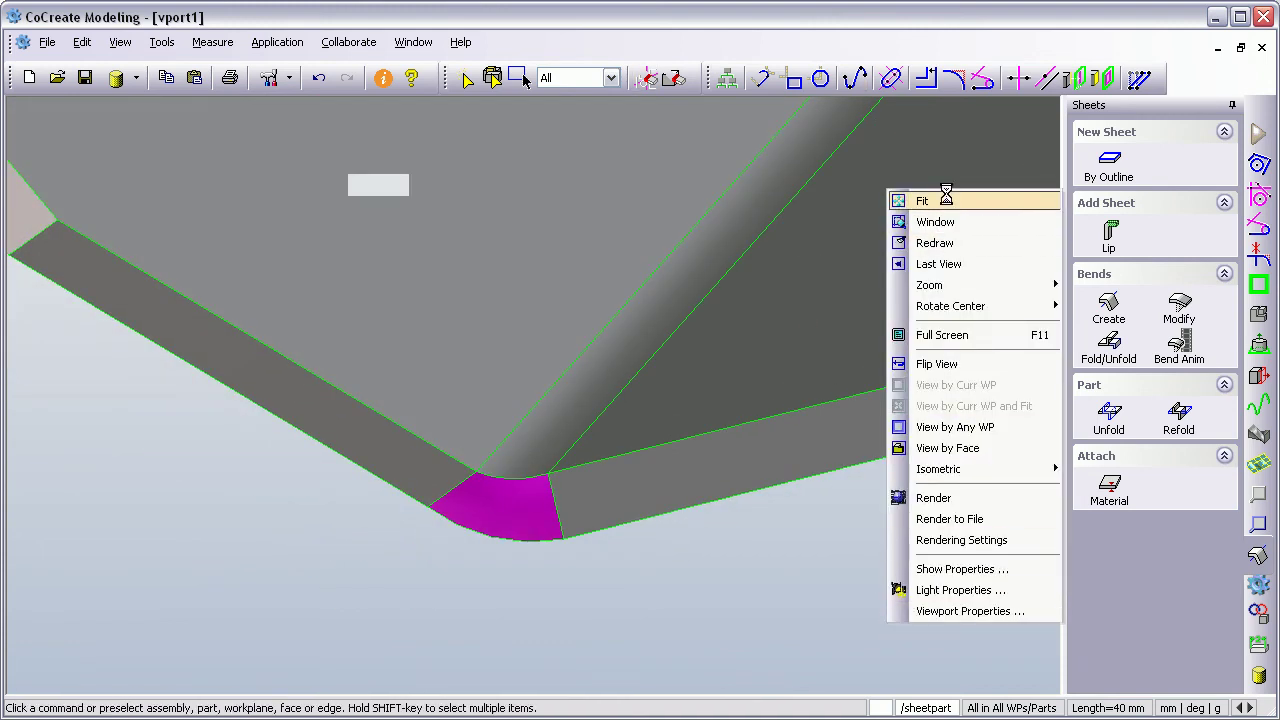
middle_click_drag(505, 455, 371, 449)
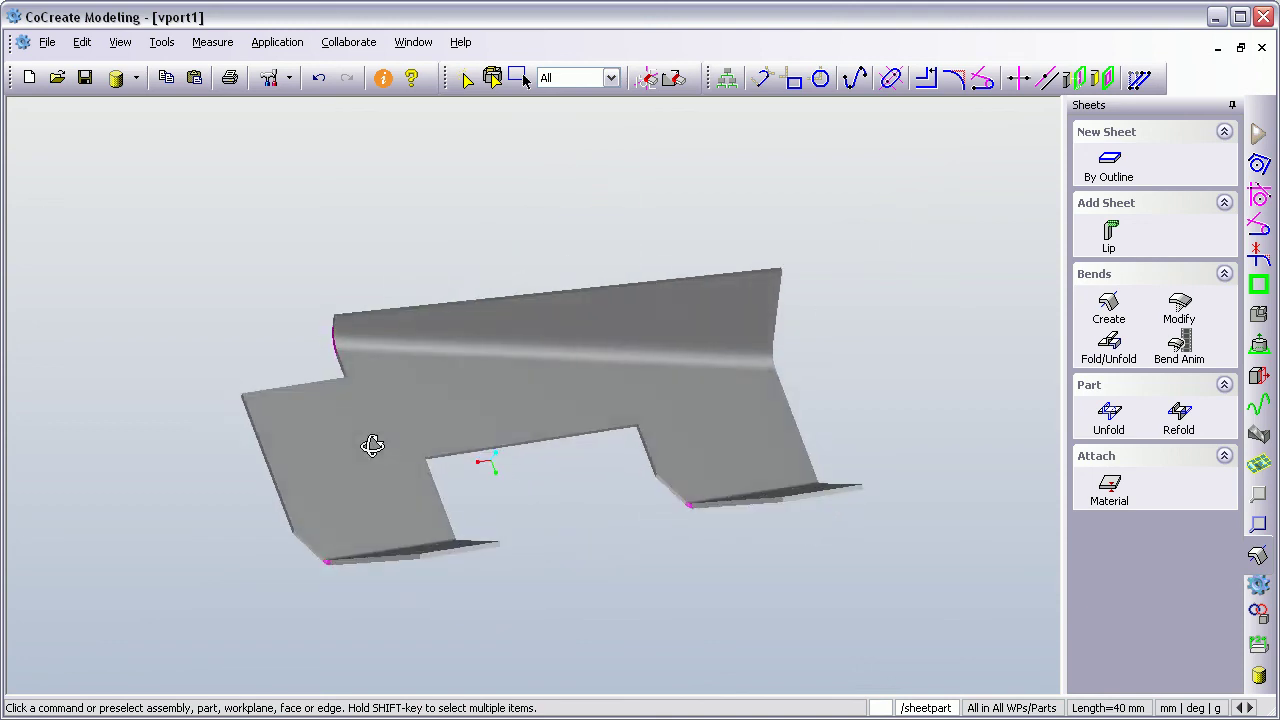
Step: Review the Modules list, then switch to the Annotation application
left_click(279, 50)
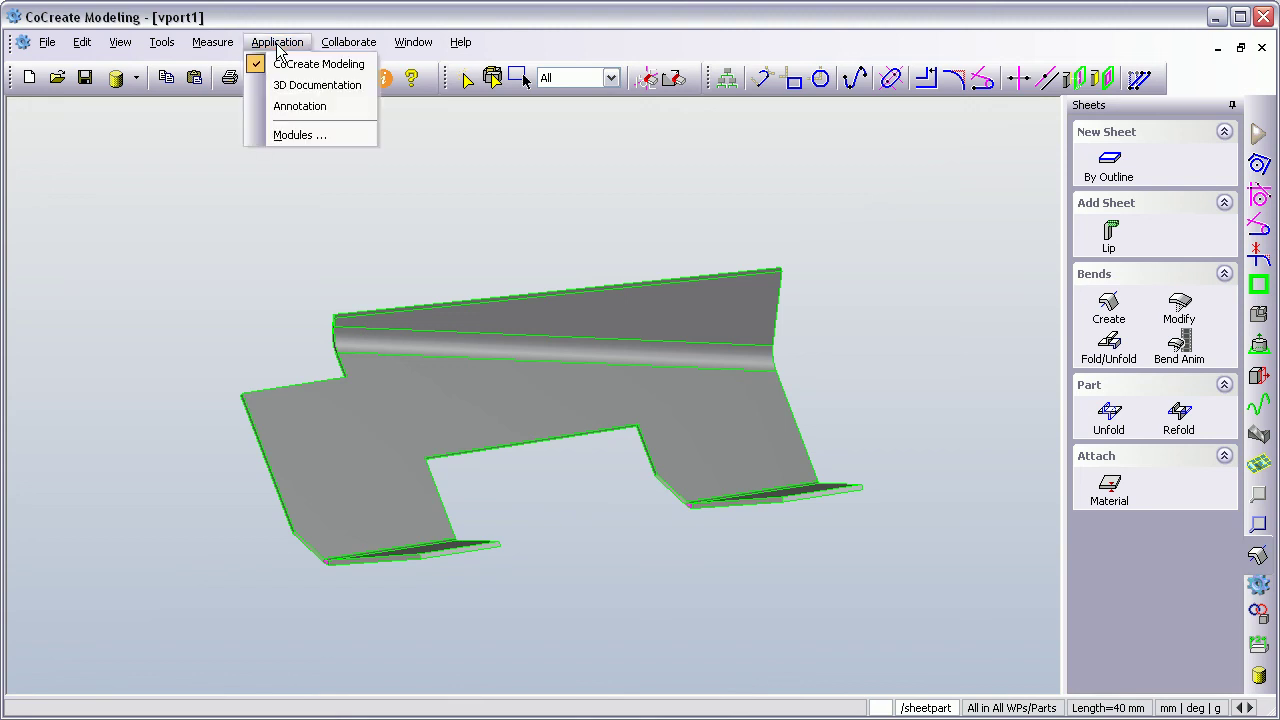
left_click(306, 133)
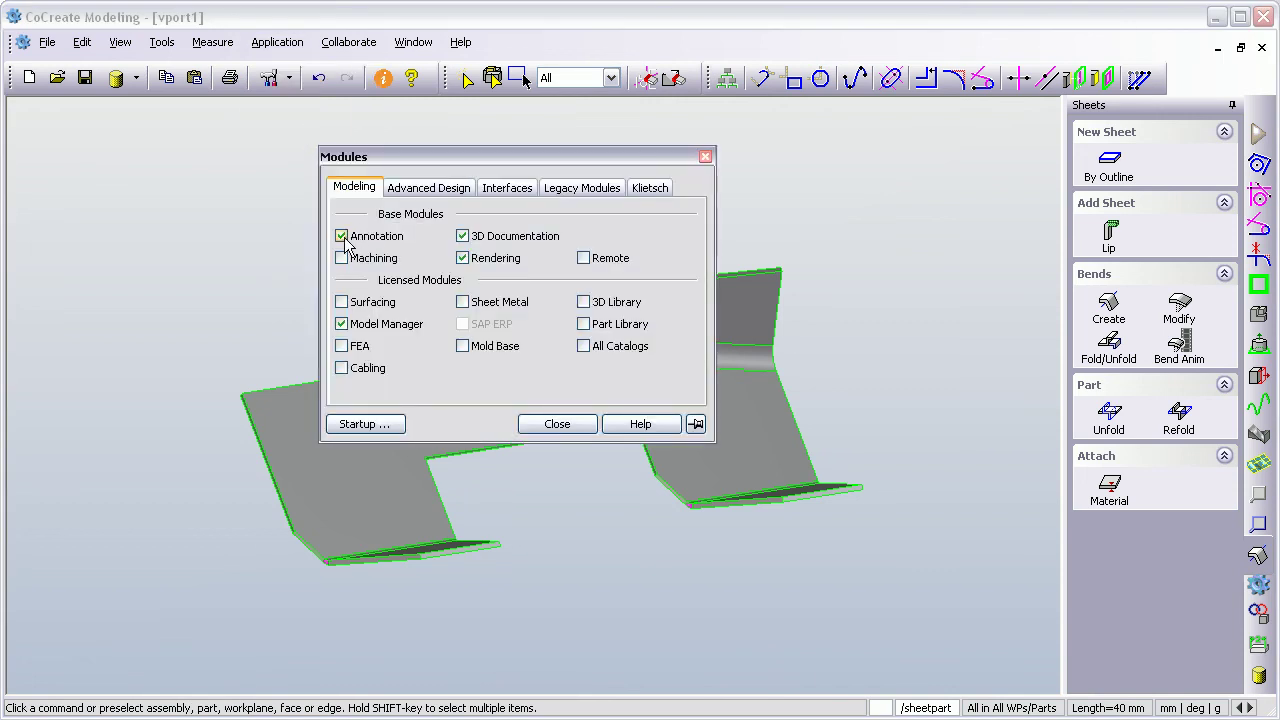
left_click(557, 425)
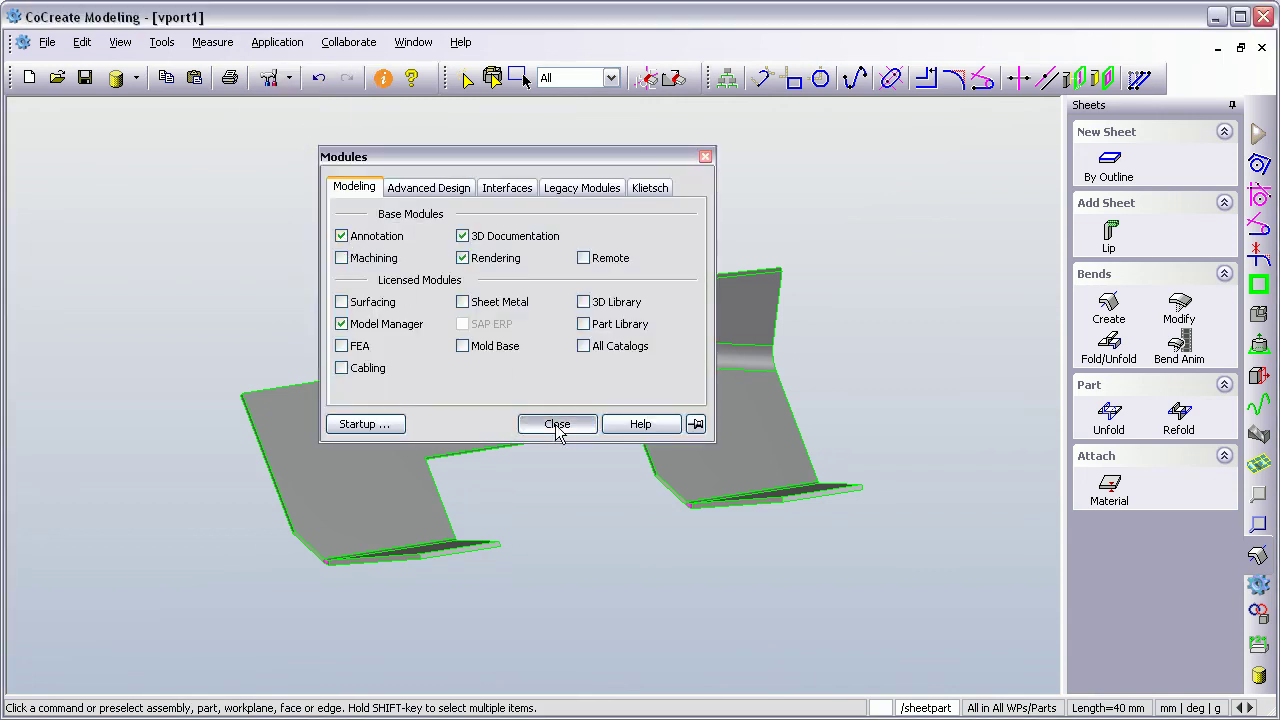
left_click(277, 42)
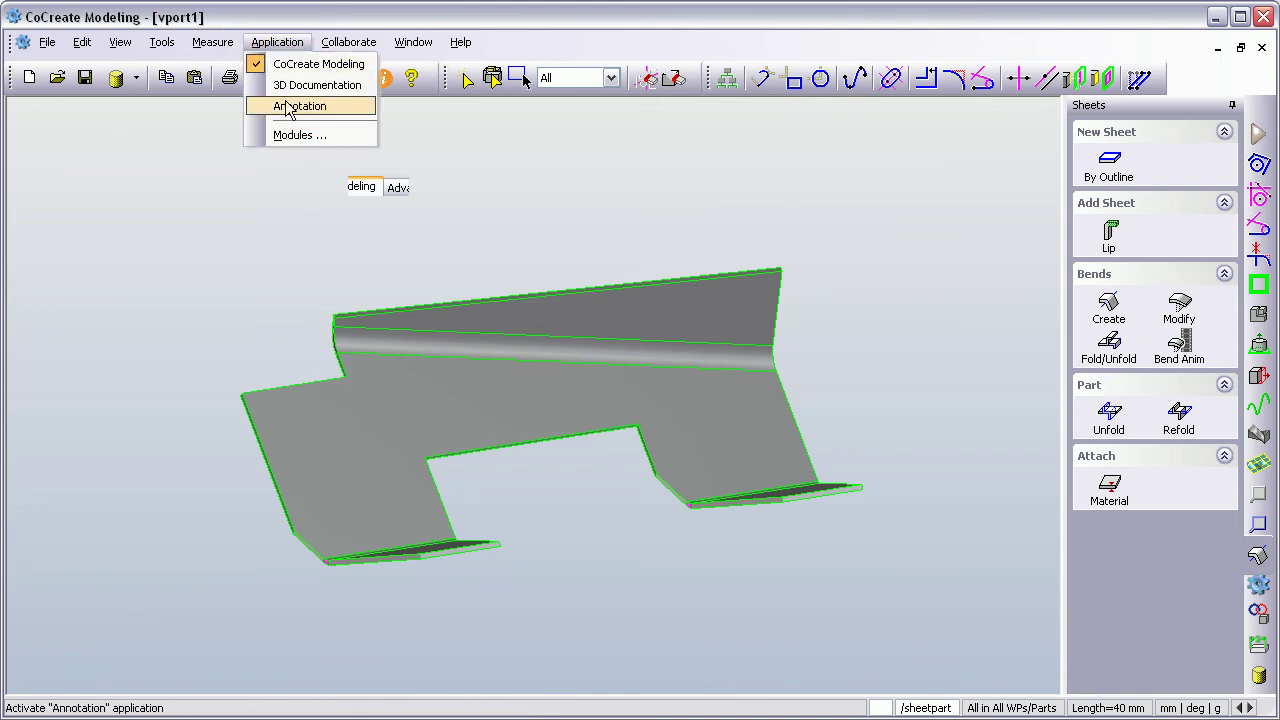
left_click(288, 108)
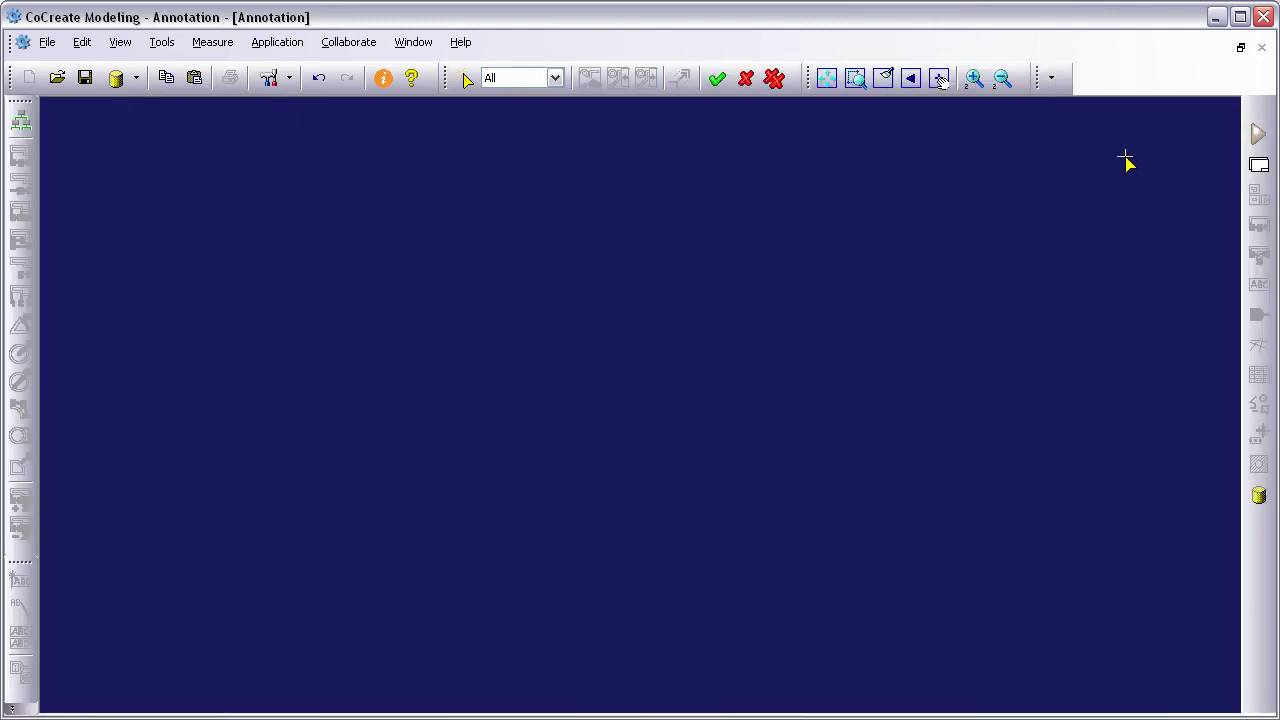
Step: Create a new drawing of /sheetpart with an A2 sheet frame at 1:1 scale
left_click(1258, 165)
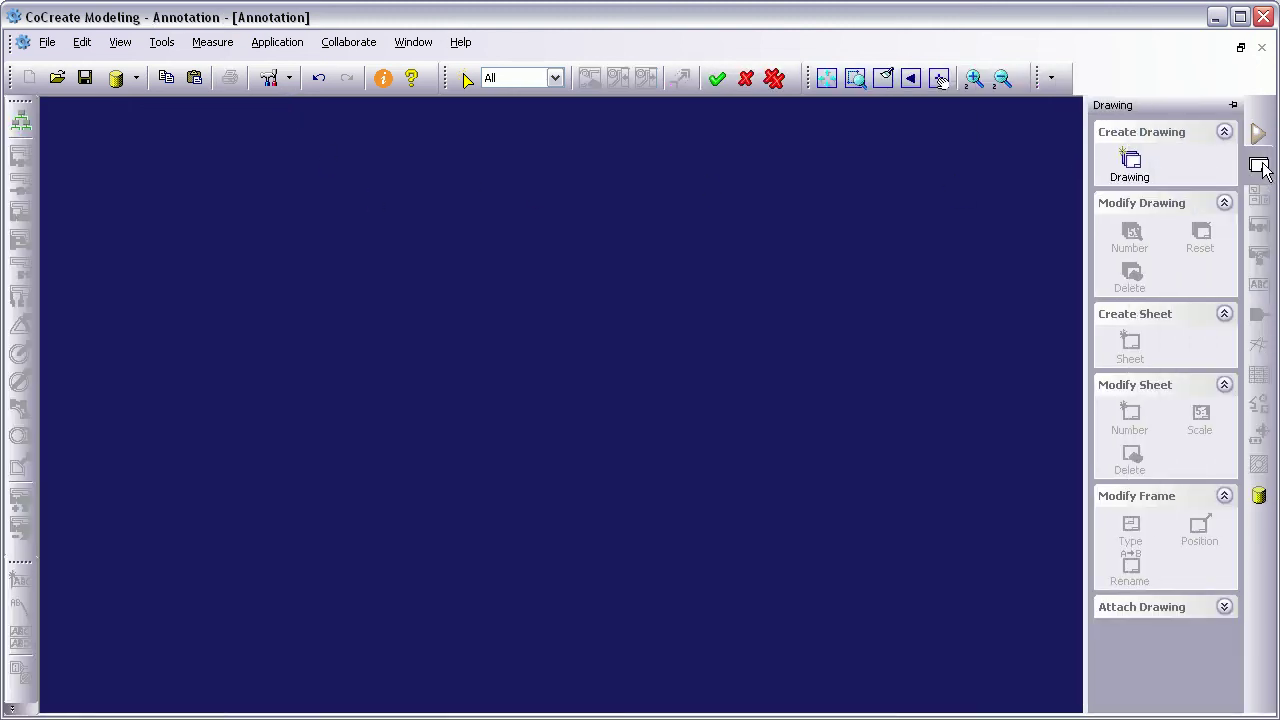
left_click(1145, 175)
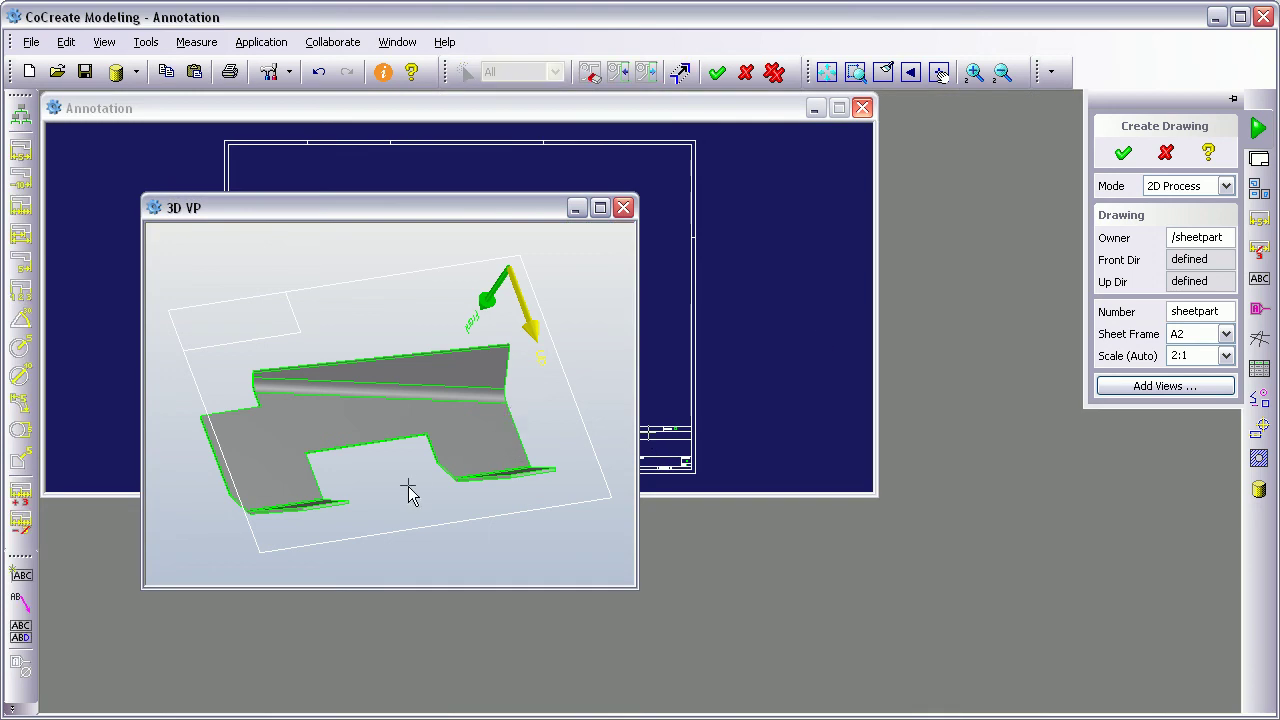
middle_click_drag(408, 490, 443, 417)
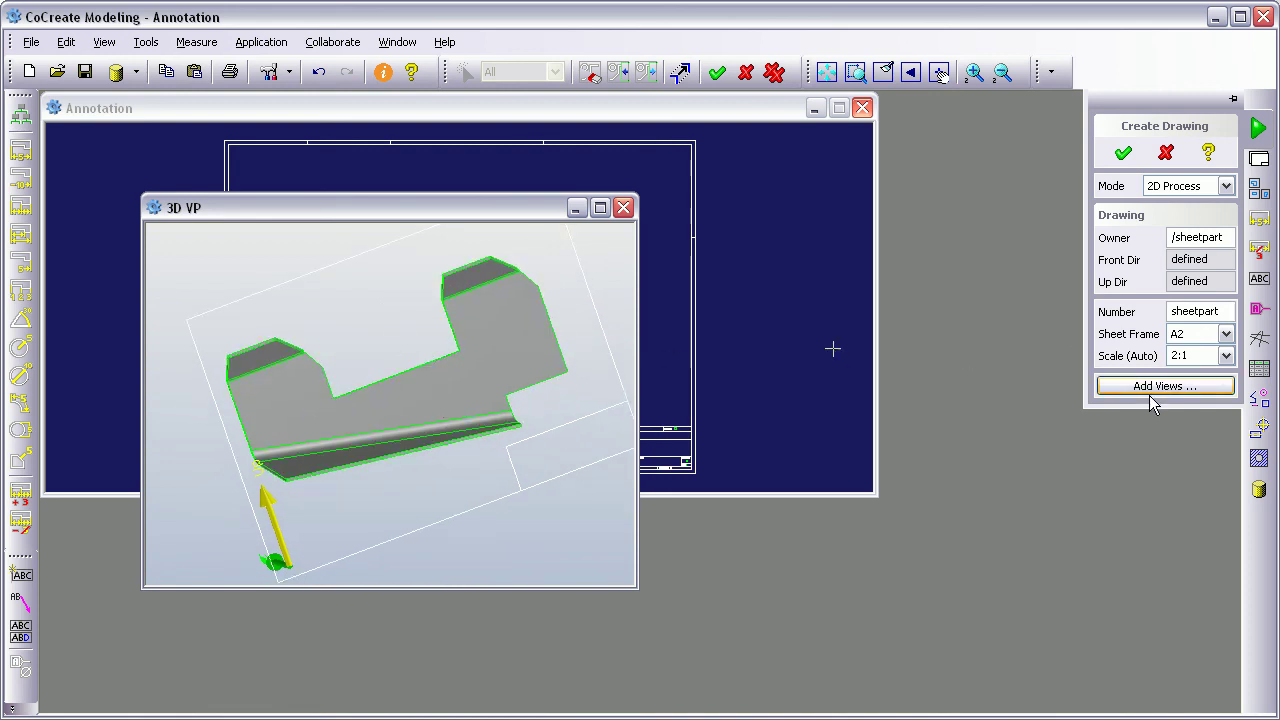
left_click(1225, 356)
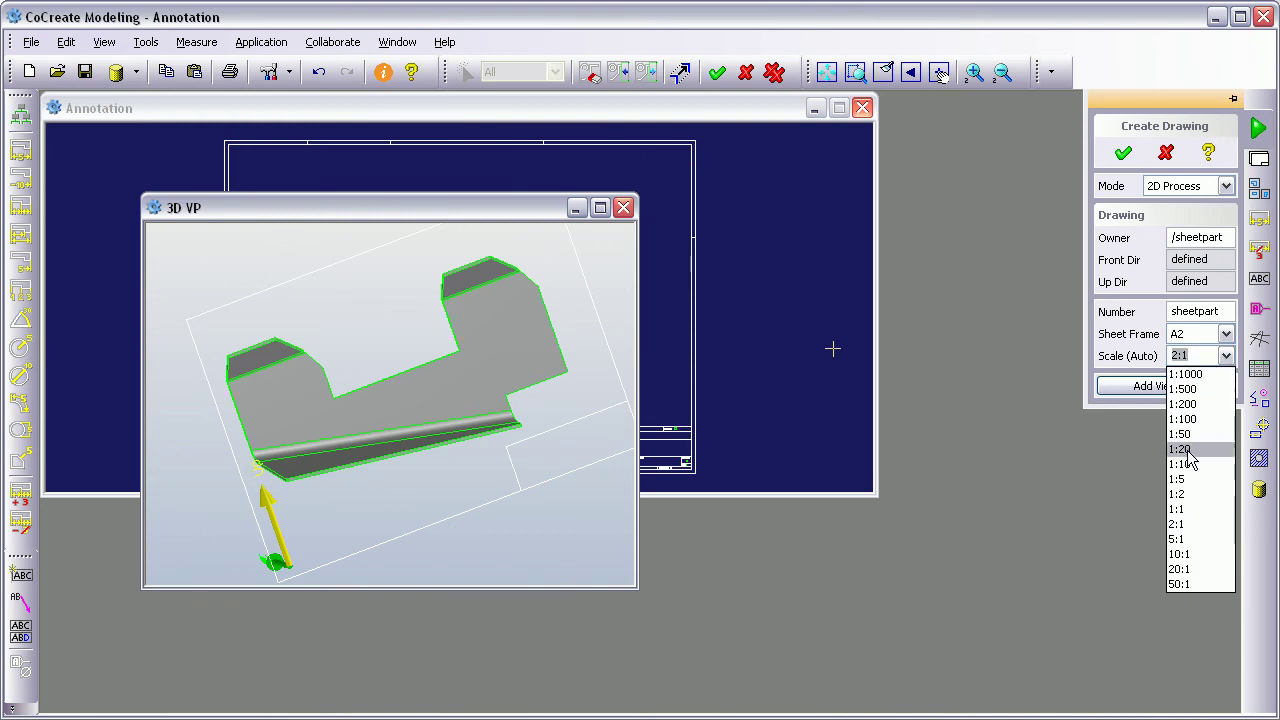
left_click(1186, 509)
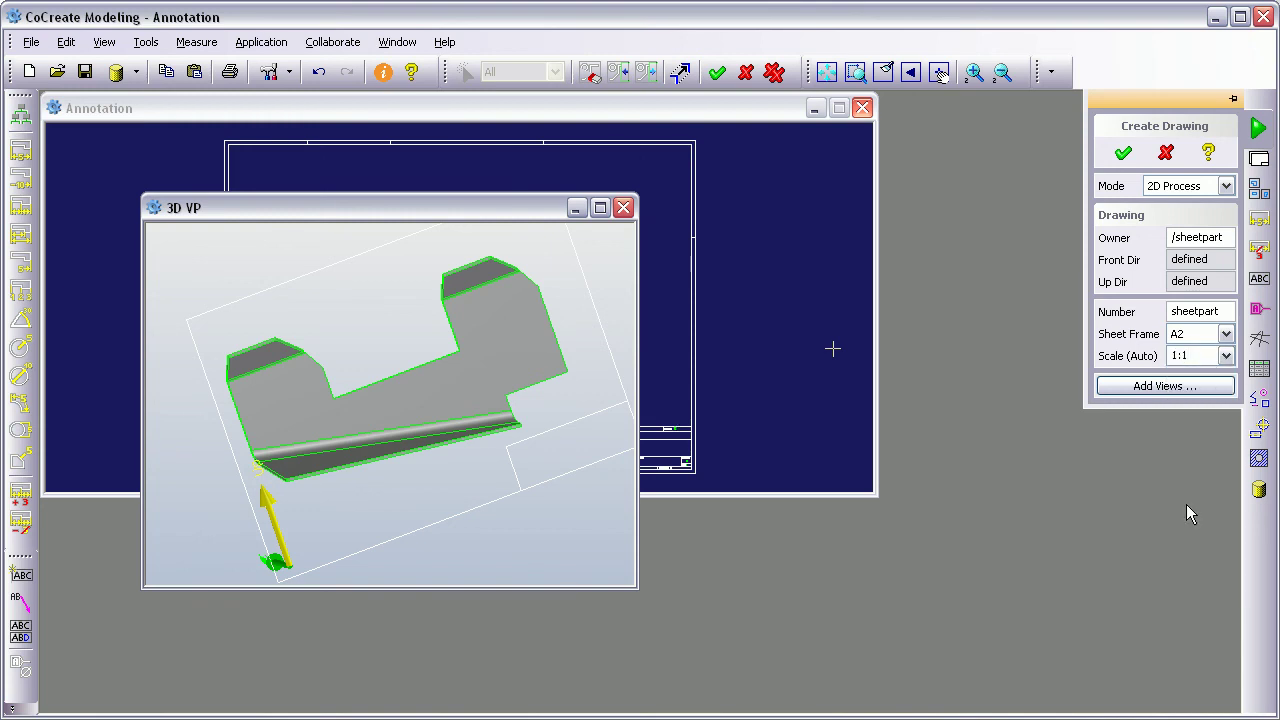
left_click(1157, 387)
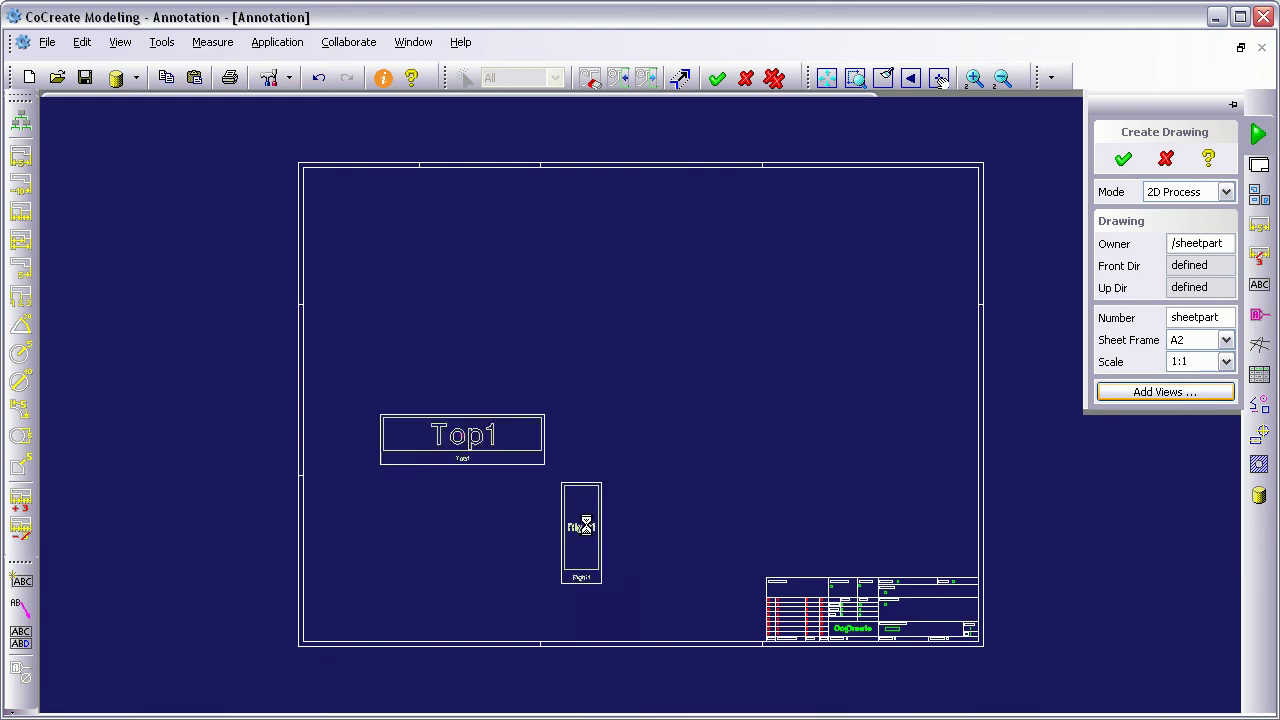
Step: Place and confirm the Top1, Front1 and Right1 views, then zoom to check them
left_click(597, 523)
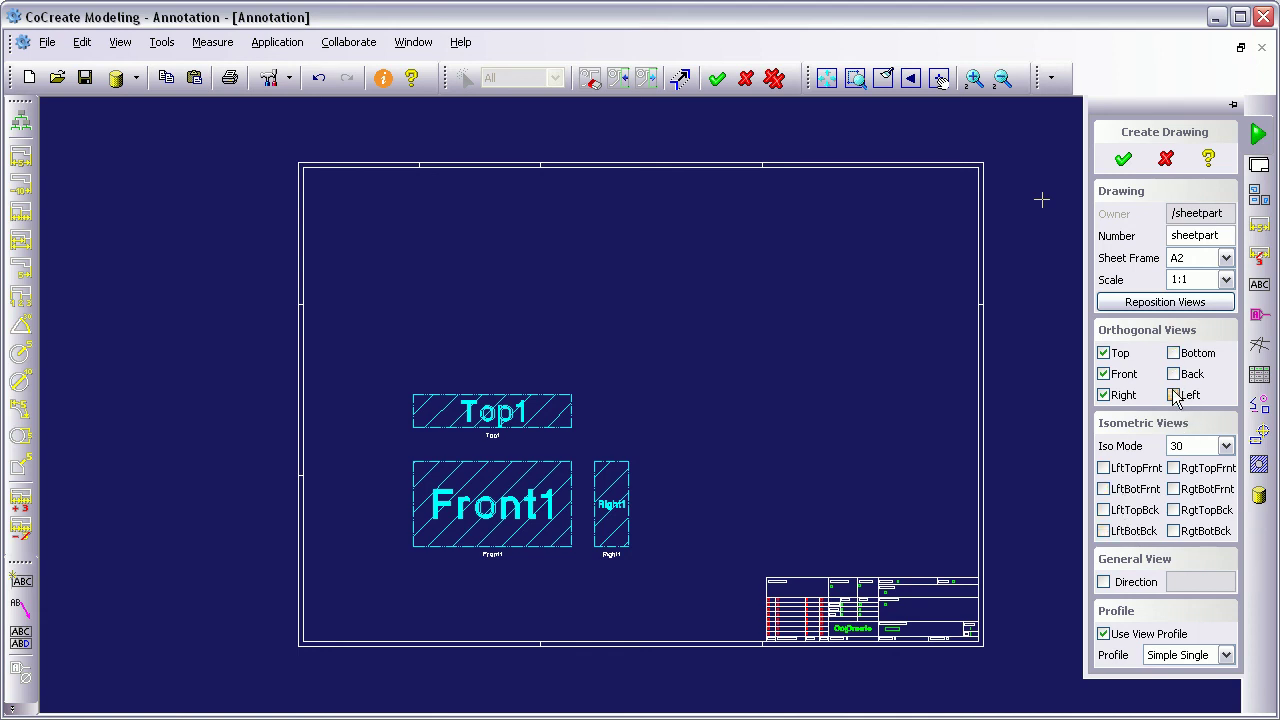
left_click(1124, 160)
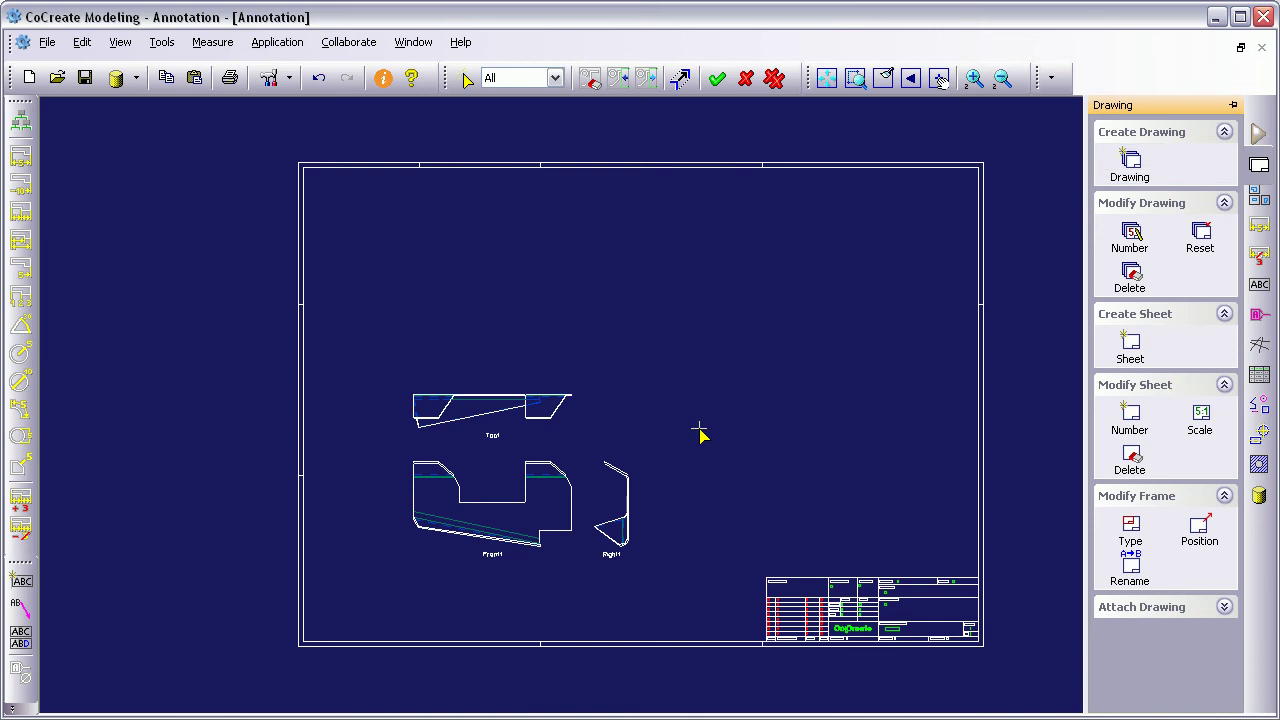
scroll(630, 400, "up", 5)
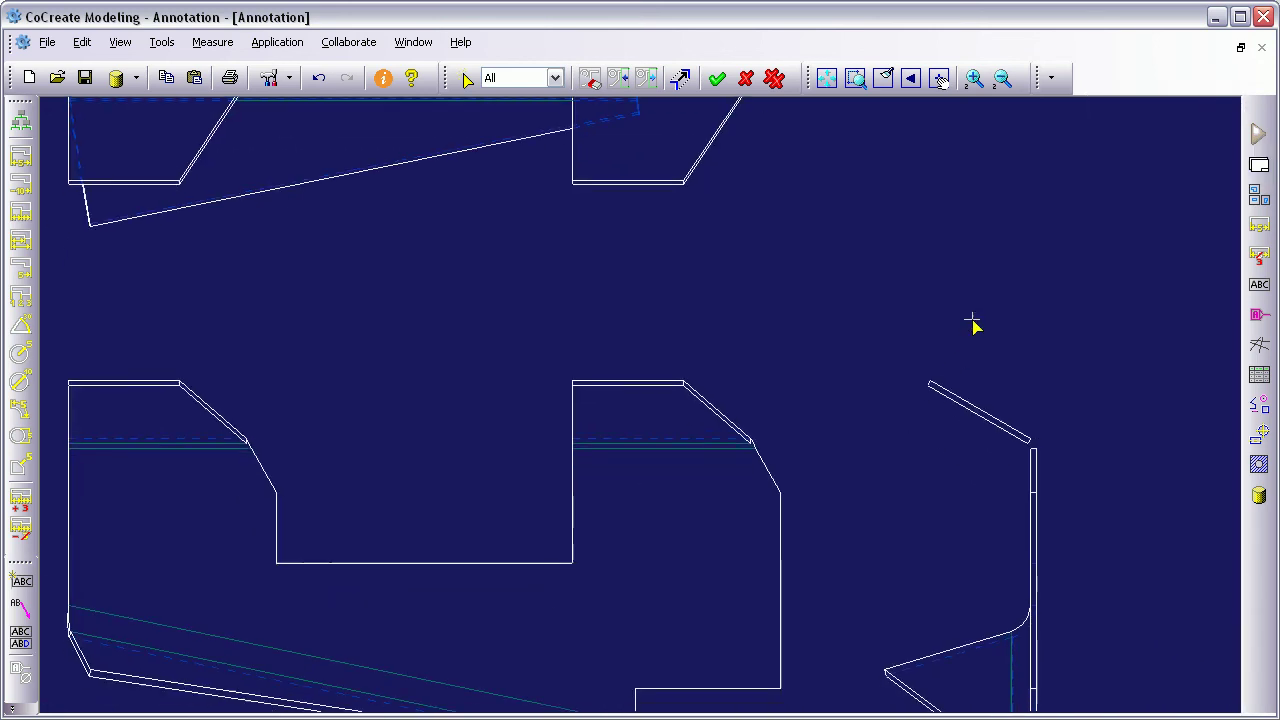
scroll(776, 385, "up", 2)
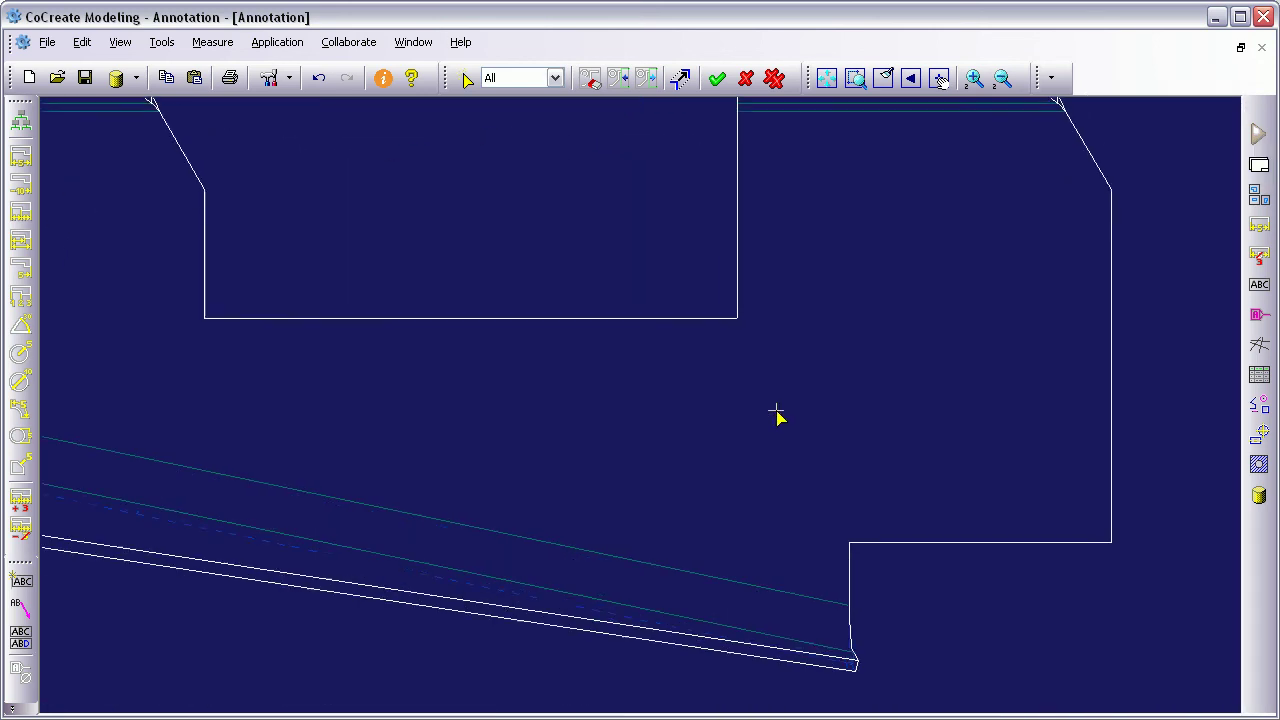
scroll(780, 400, "down", 4)
scroll(780, 292, "down", 2)
middle_click_drag(777, 300, 620, 500)
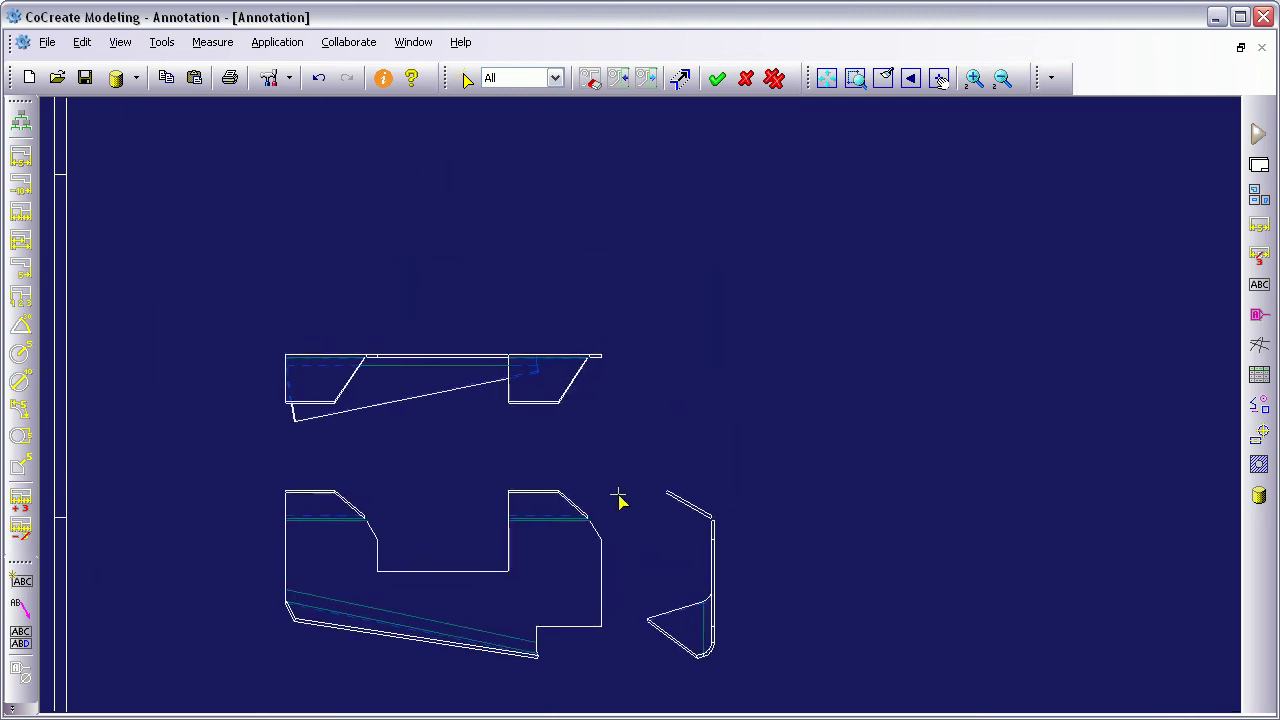
scroll(628, 440, "down", 2)
mouse_move(628, 428)
middle_mouse_down()
mouse_move(540, 466)
mouse_move(523, 437)
middle_mouse_up()
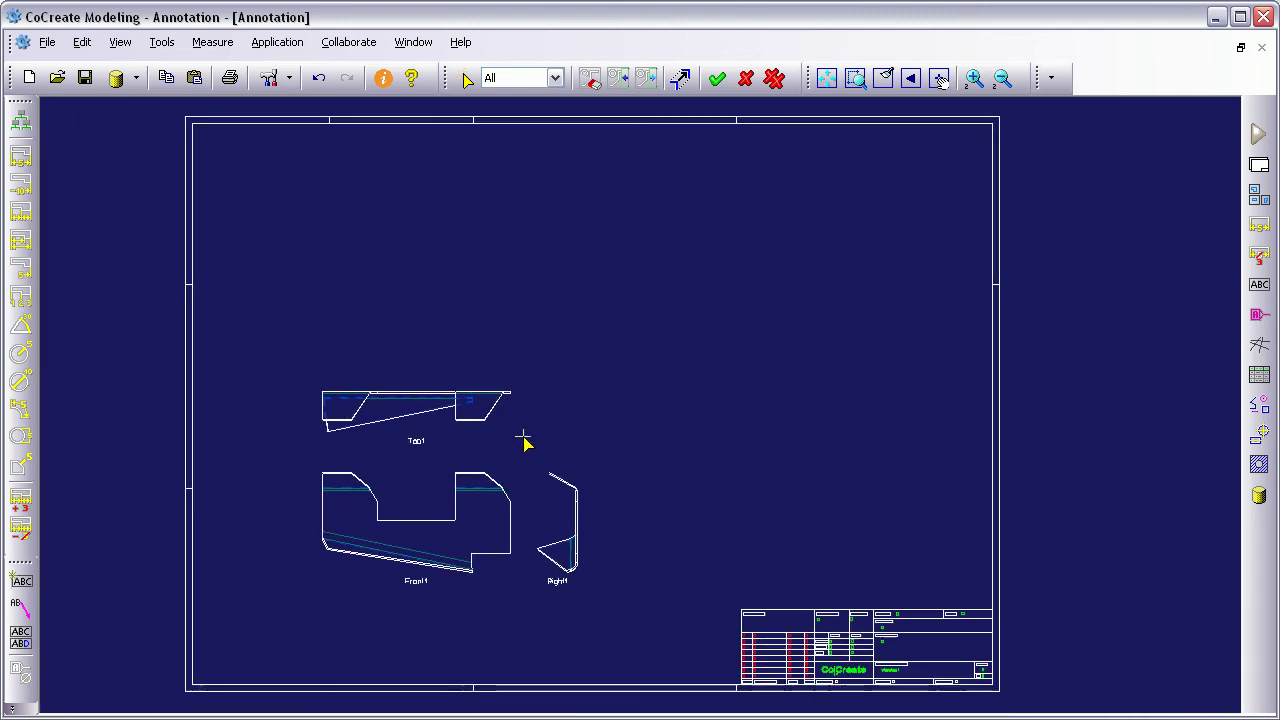
Step: Create a flat view from the large base face and place it at the sheet's upper right
left_click(1259, 196)
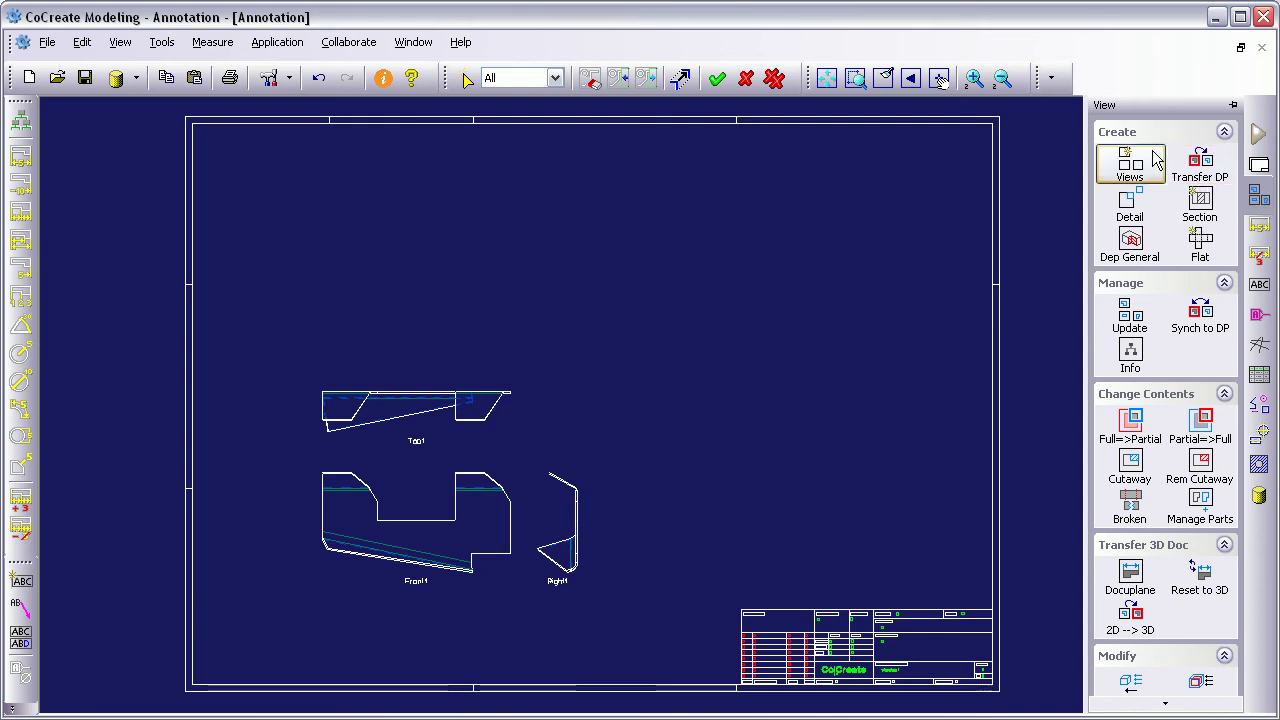
left_click(1218, 252)
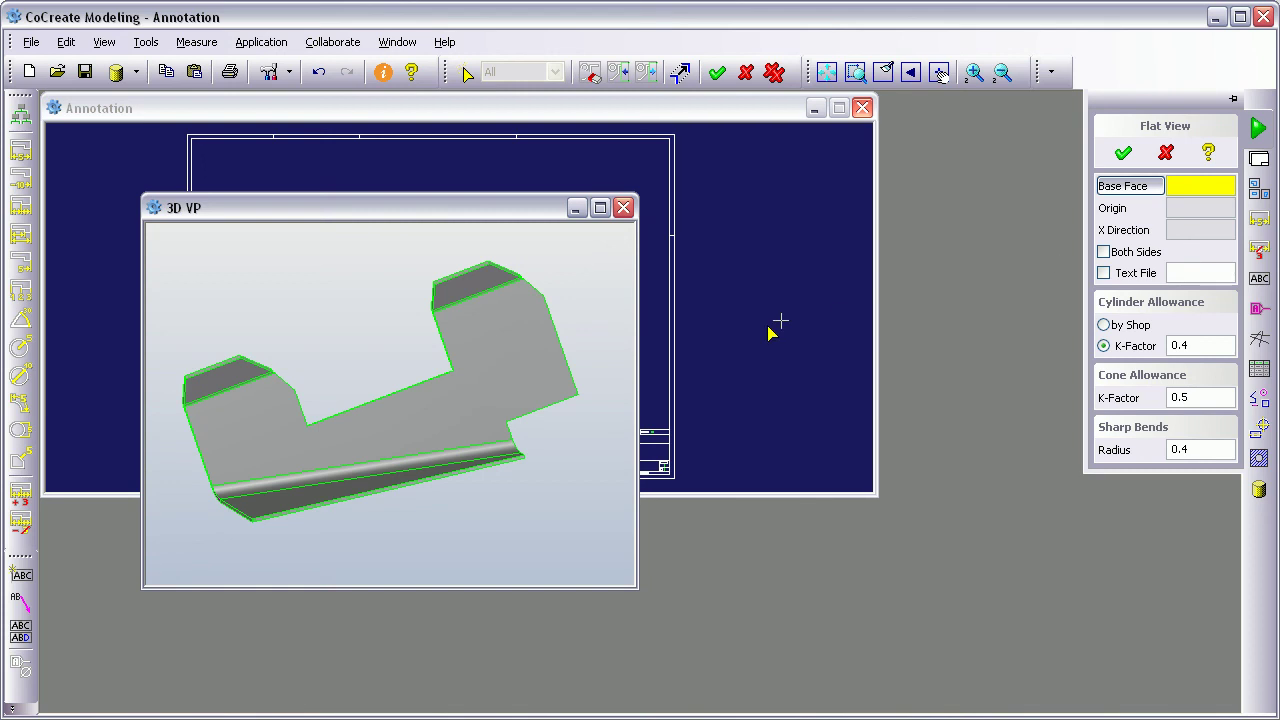
left_click(471, 409)
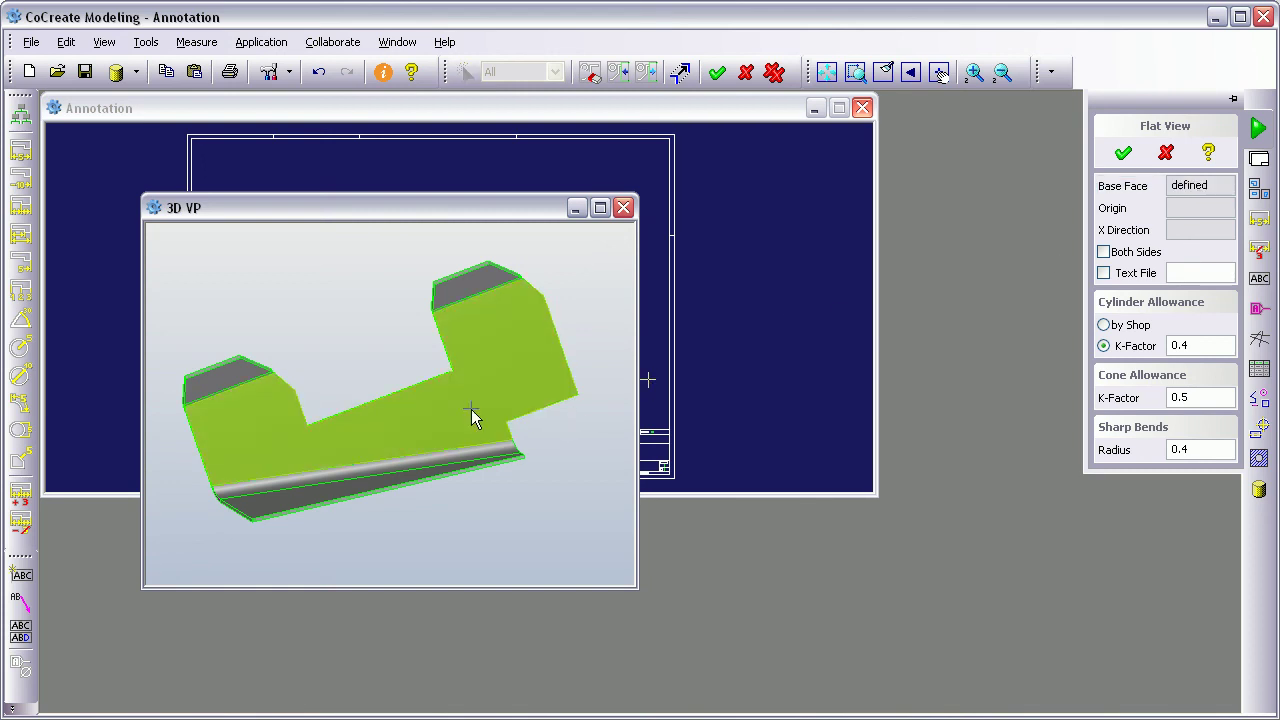
left_click(1124, 152)
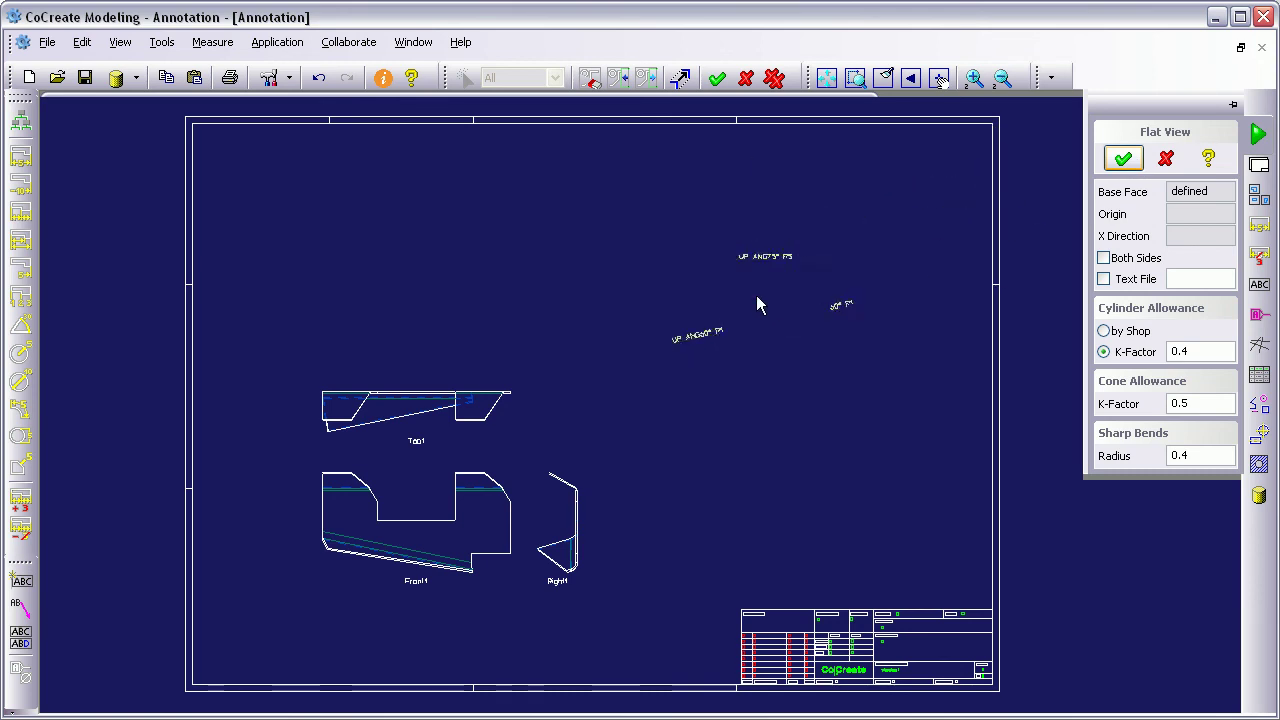
left_click(753, 288)
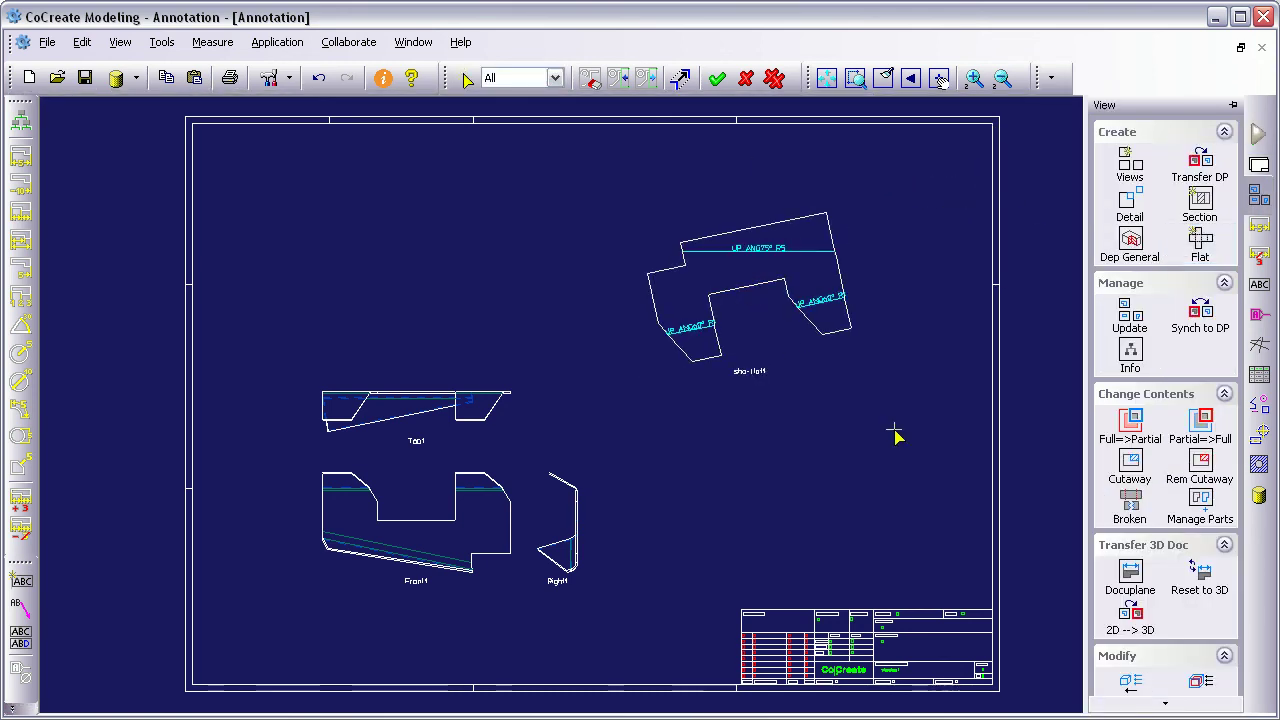
scroll(898, 260, "up", 3)
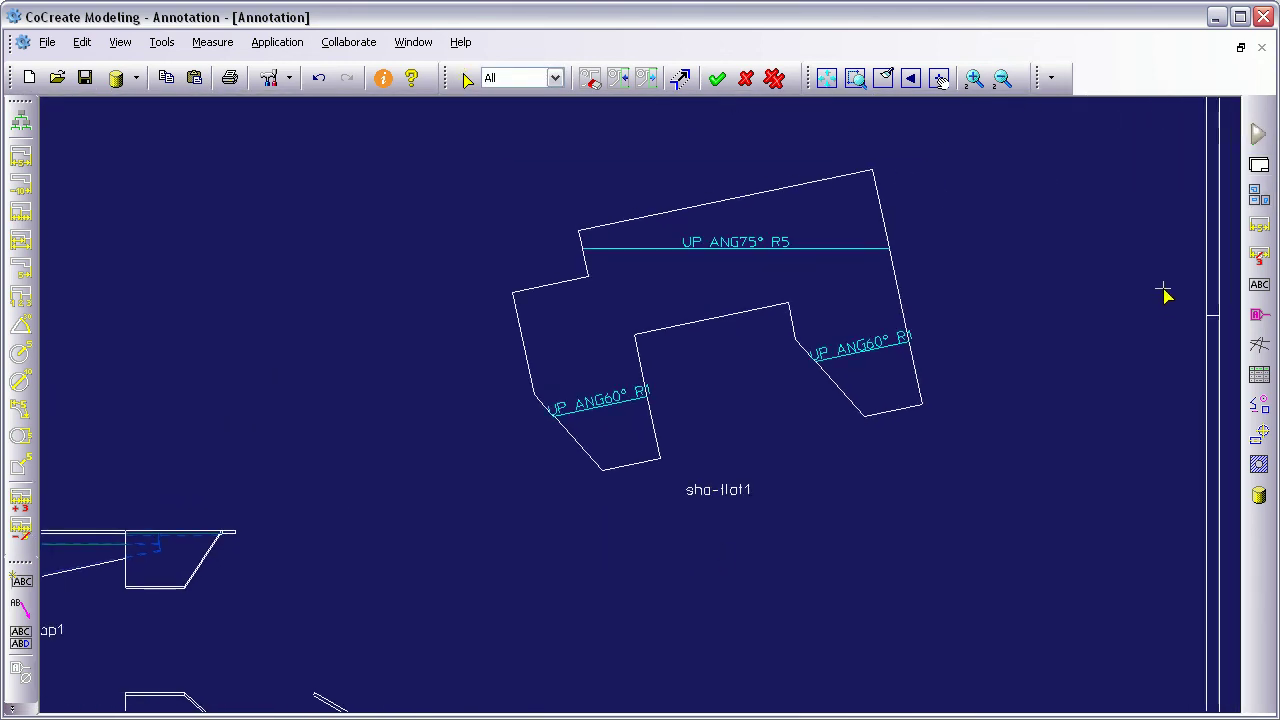
scroll(1008, 330, "up", 3)
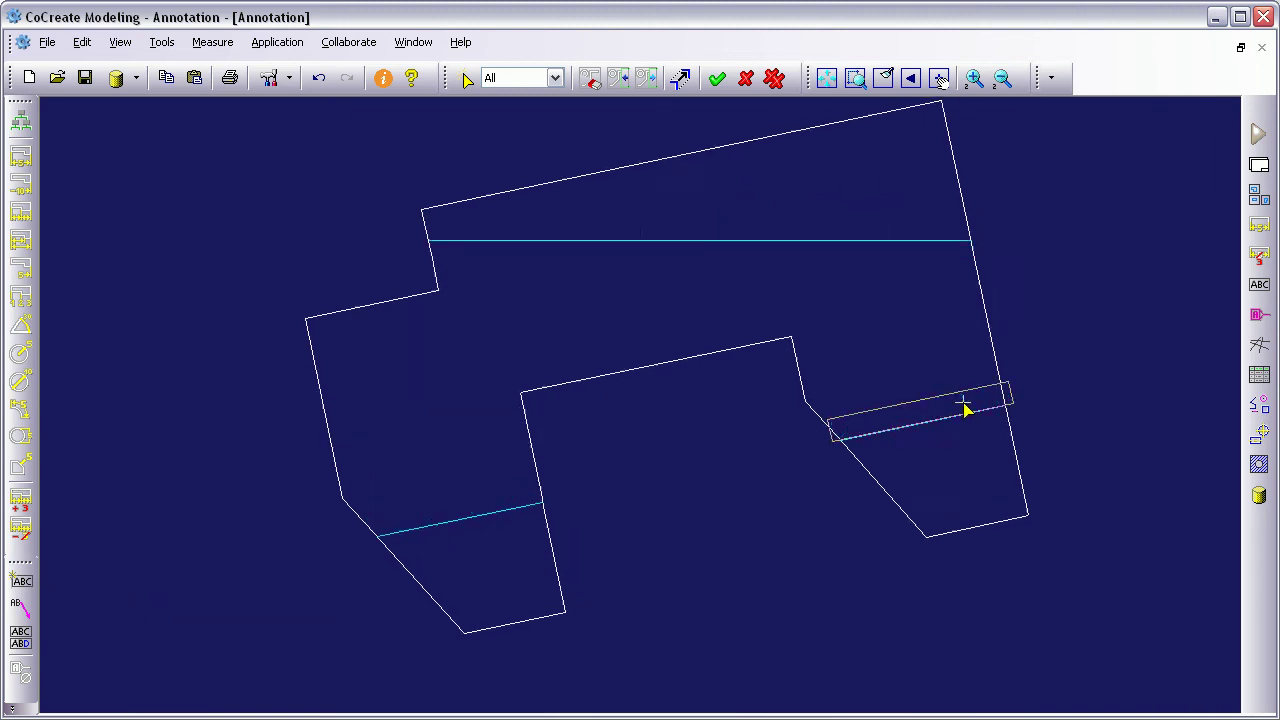
scroll(1100, 445, "down", 3)
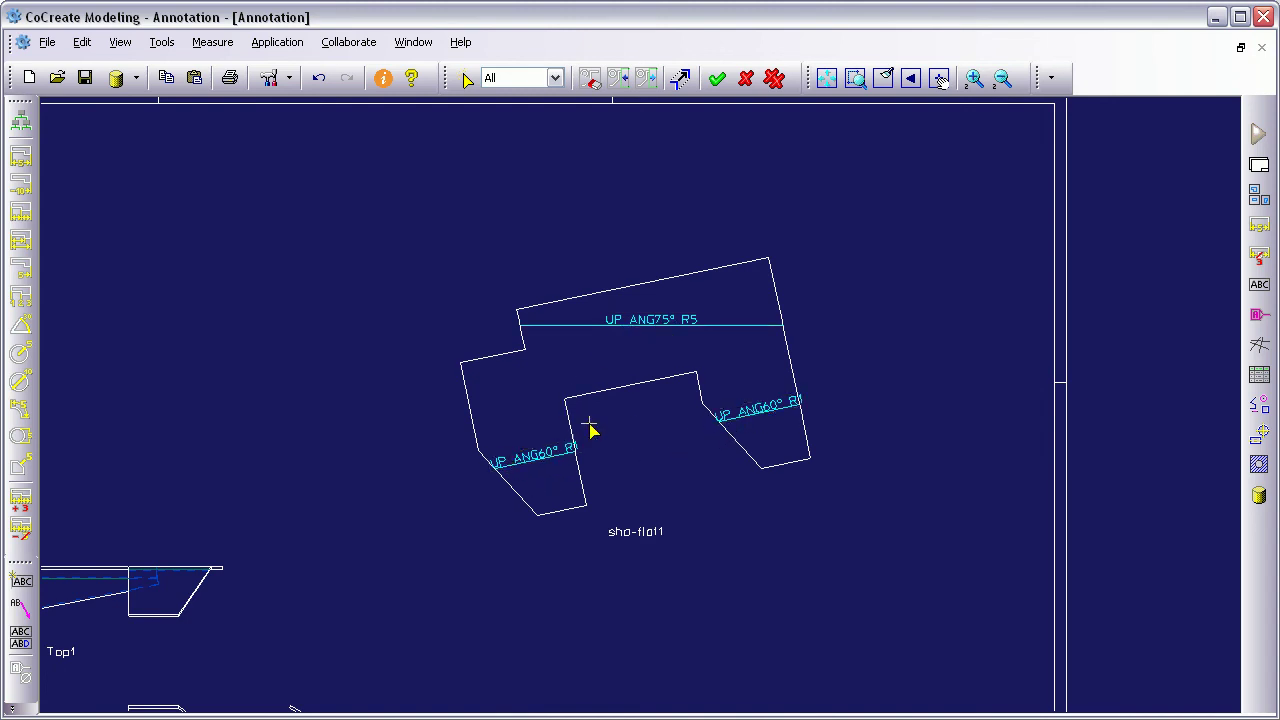
scroll(655, 335, "up", 3)
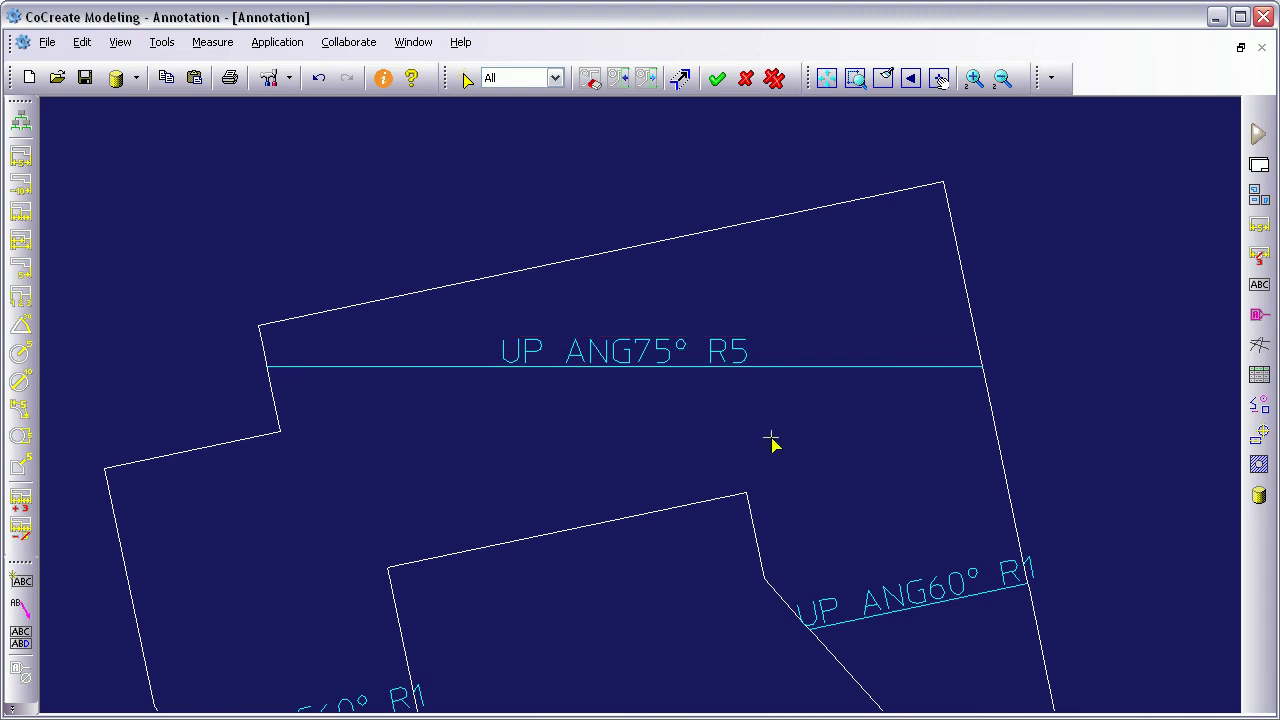
scroll(817, 495, "down", 4)
scroll(811, 471, "down", 1)
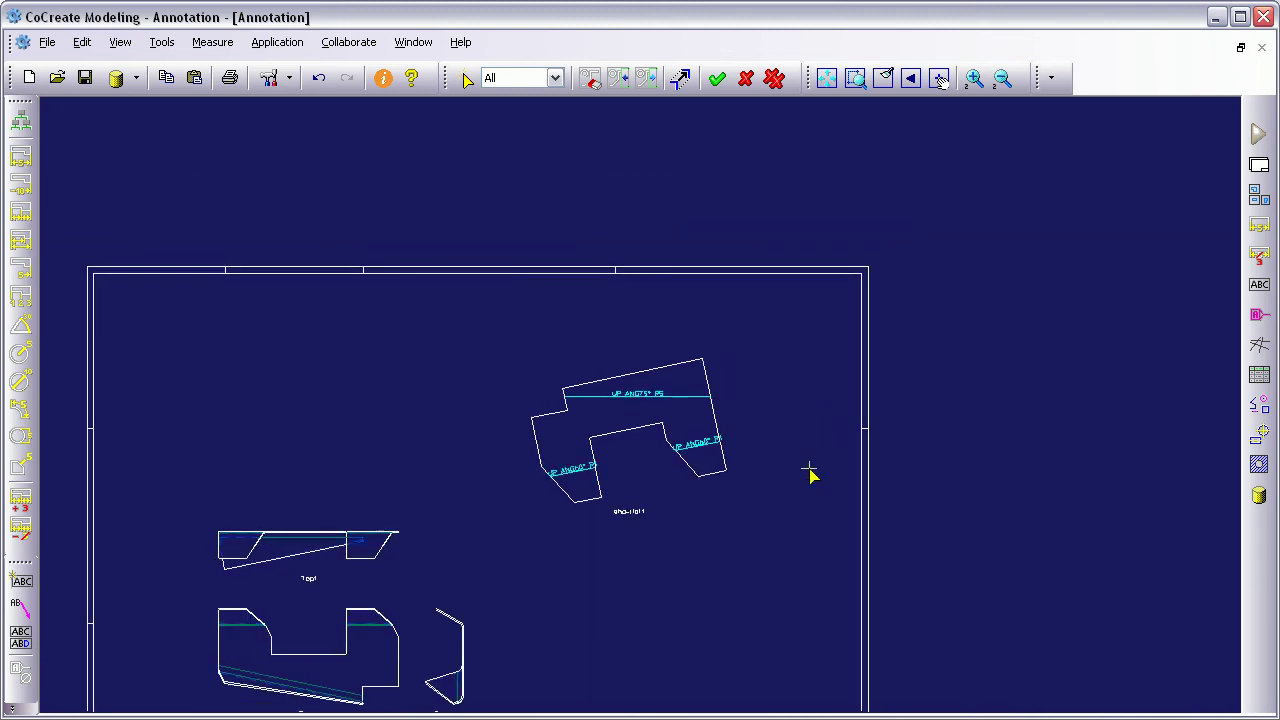
middle_click_drag(811, 471, 865, 345)
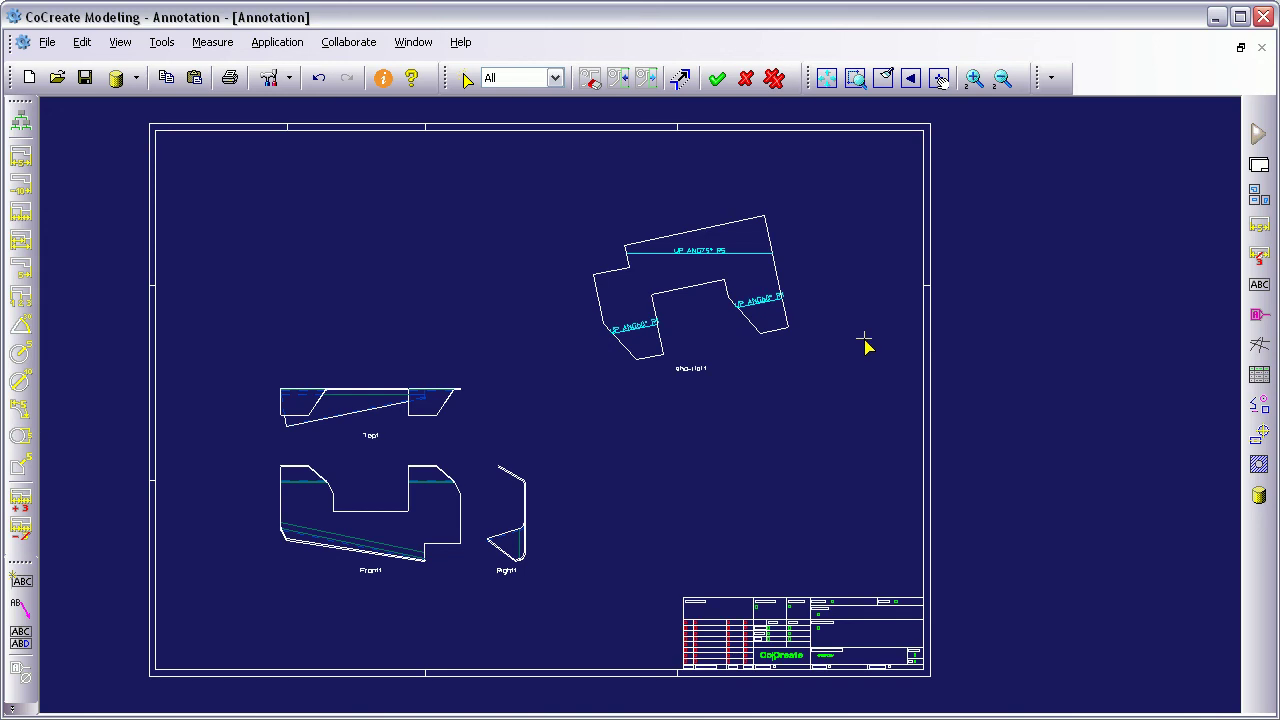